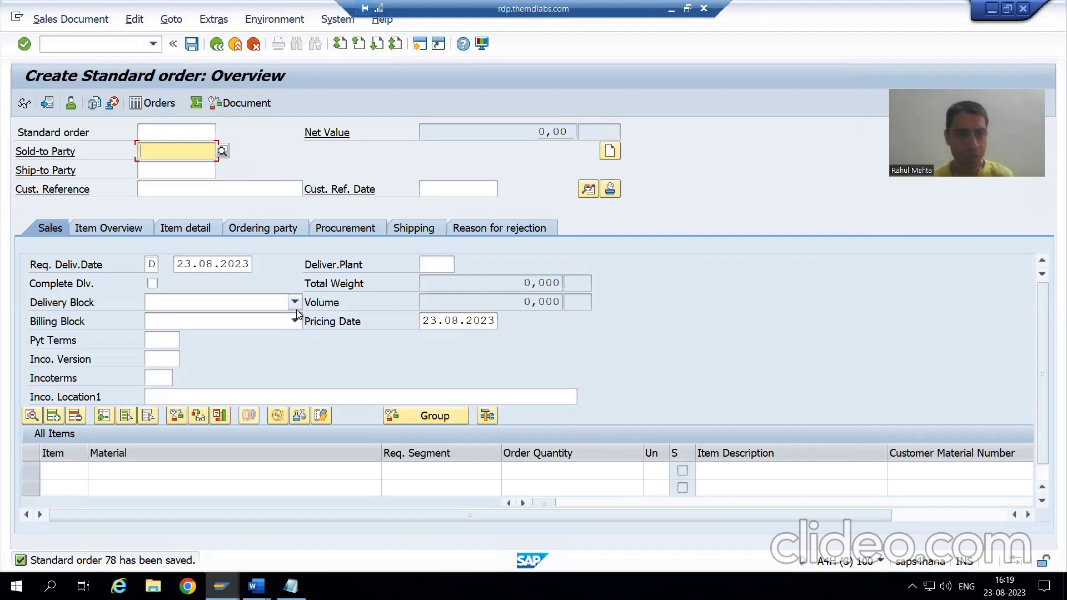
Open the ABAP Dictionary initial screen in a new session
left_click(69, 44)
type("/nva03")
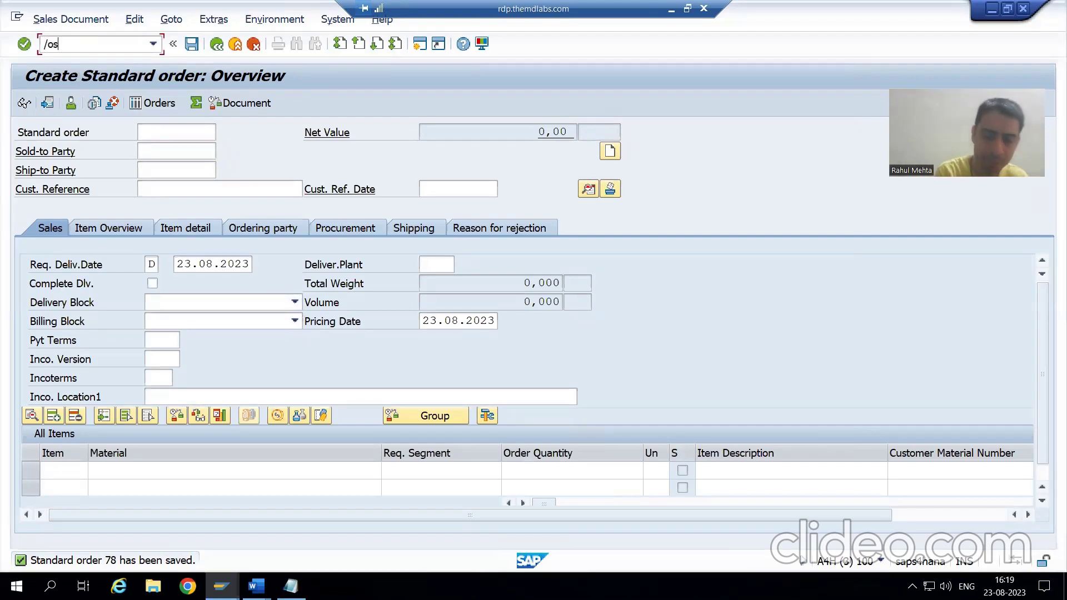
key("Return")
Display the database table VBAK and open the Data Browser selection screen for its contents
type("vbak")
key("Return")
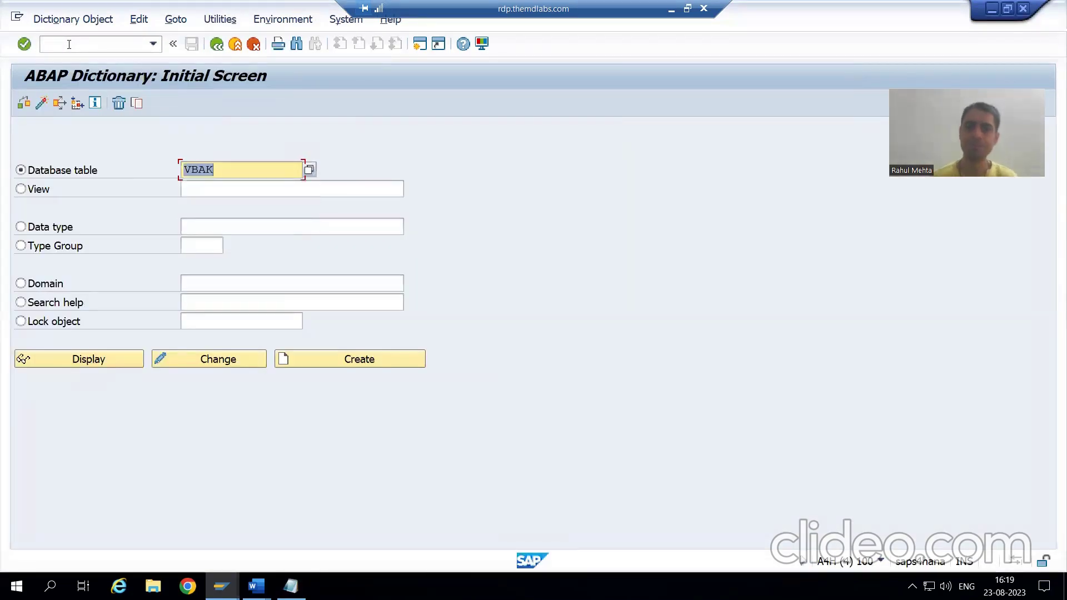
left_click(98, 362)
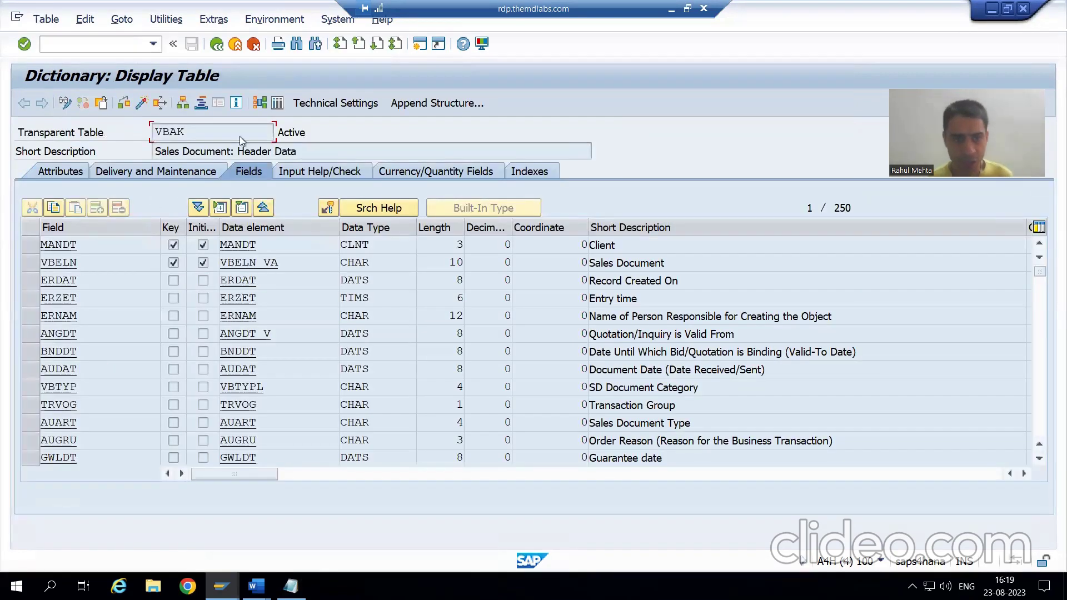
left_click(277, 103)
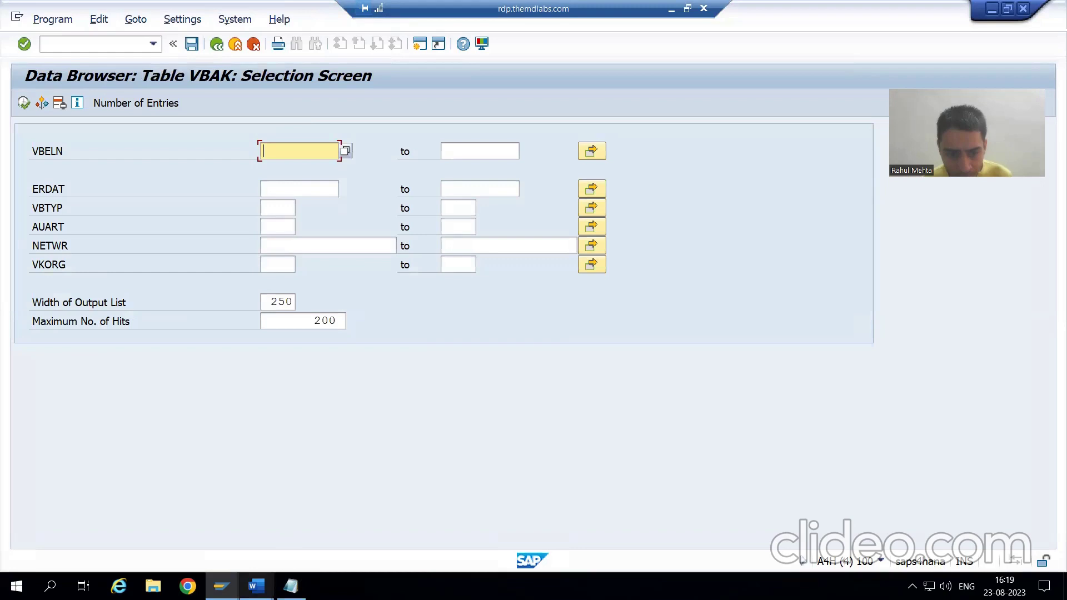
Switch to the Functional Specifications document in Word and examine the table fields listed for the selection screen's creation date and created-by inputs
mouse_move(255, 586)
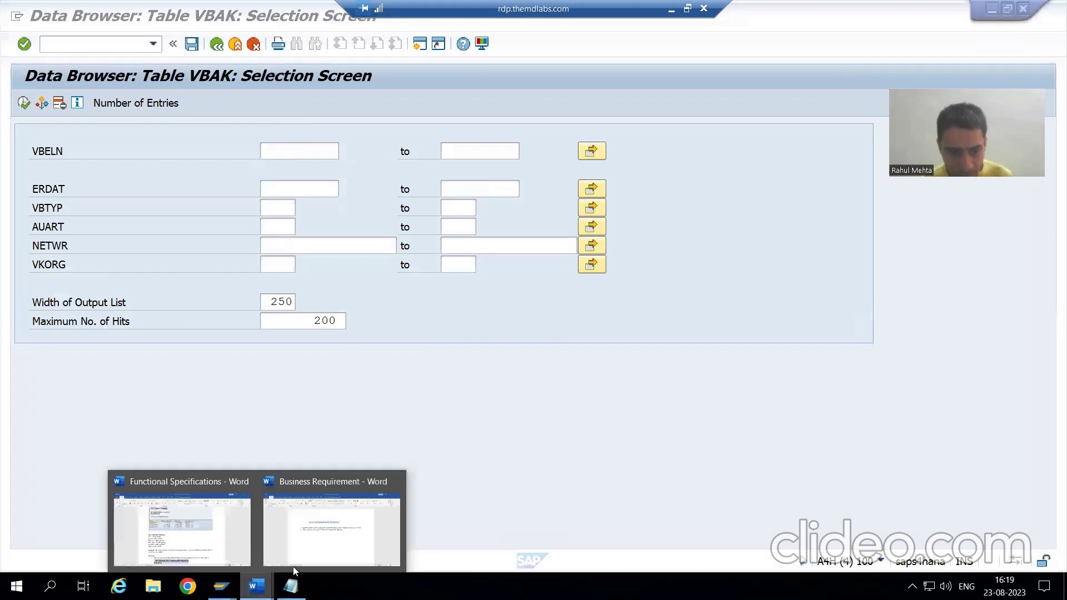
left_click(188, 532)
scroll(418, 377, "up", 3)
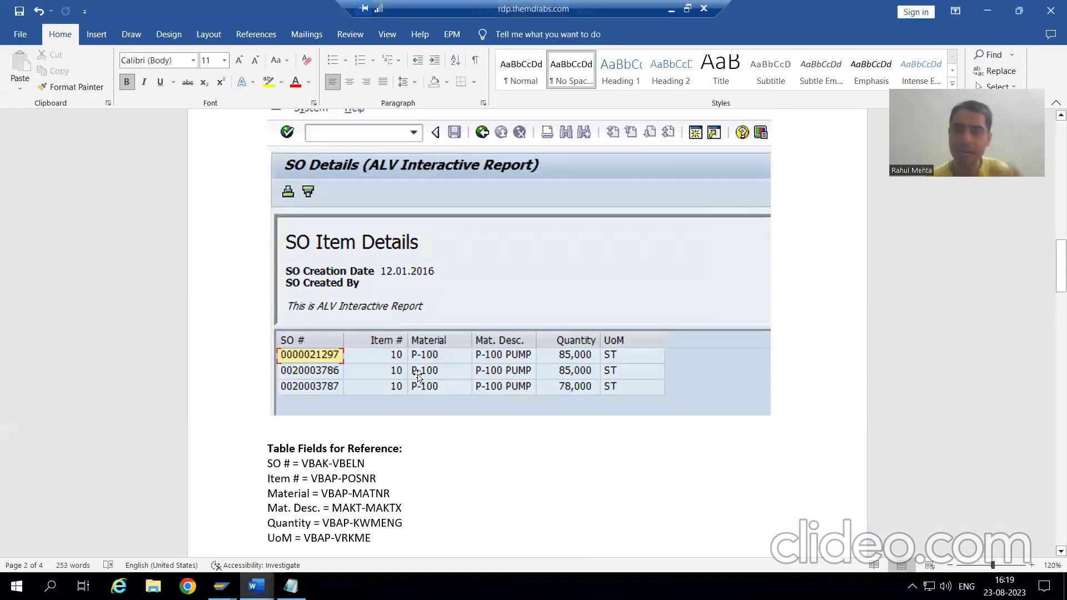
scroll(418, 376, "up", 15)
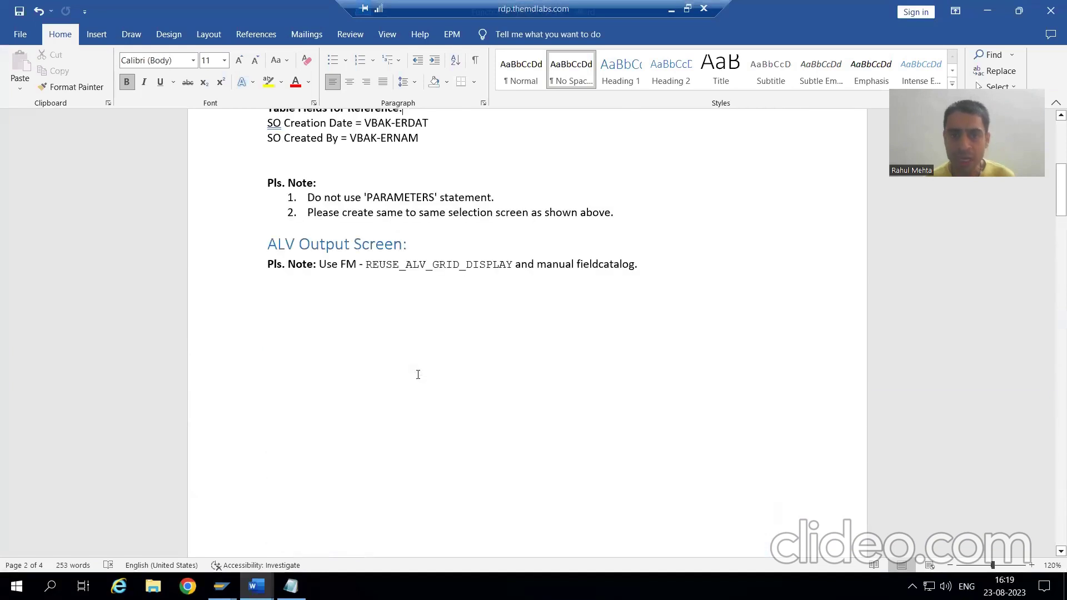
scroll(417, 375, "up", 1)
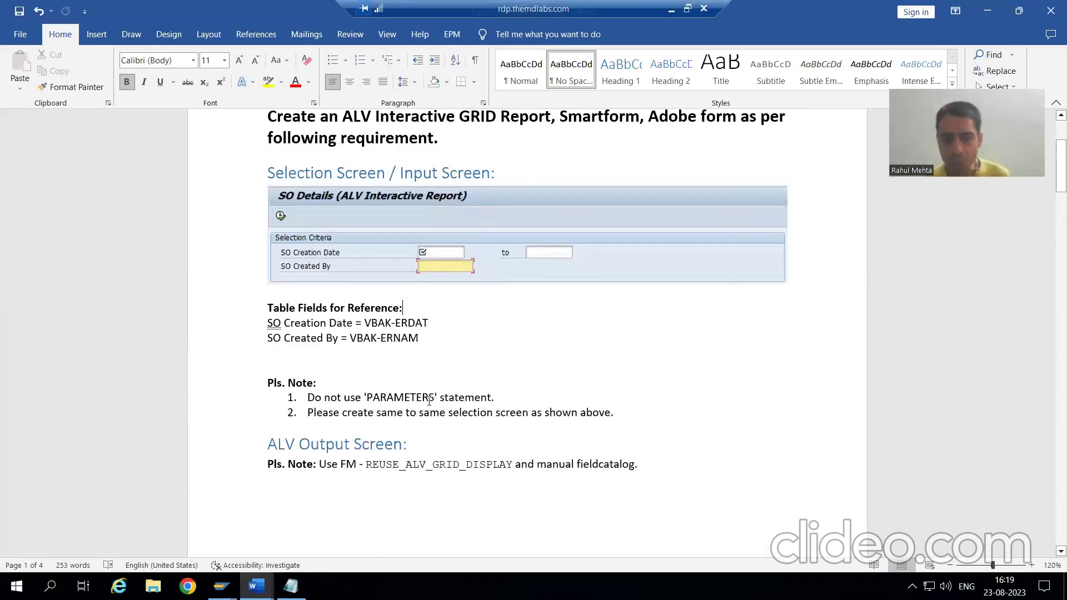
left_click(378, 323)
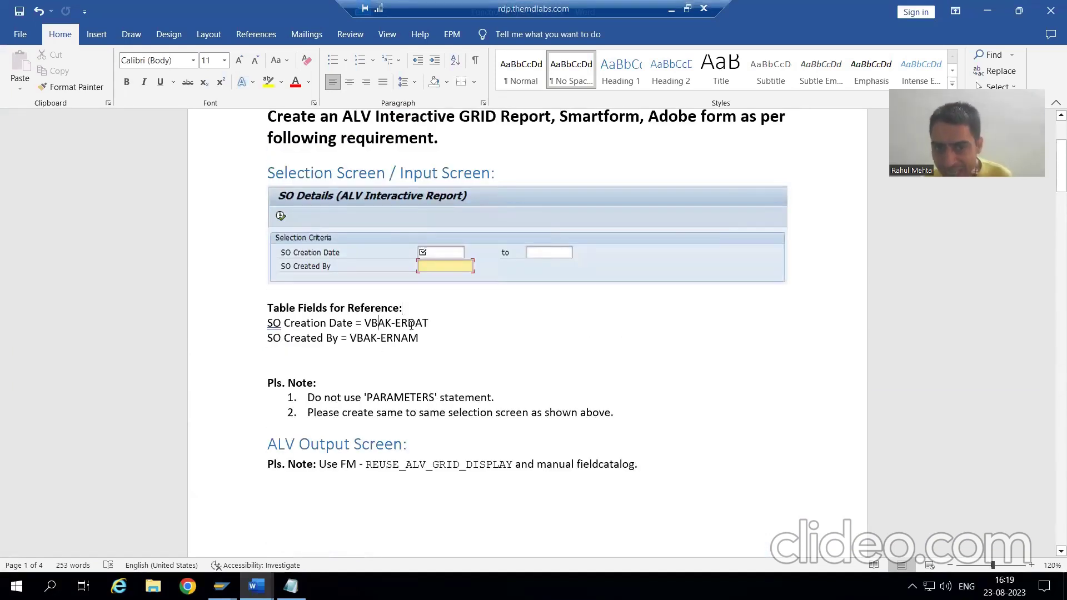
left_click(416, 323)
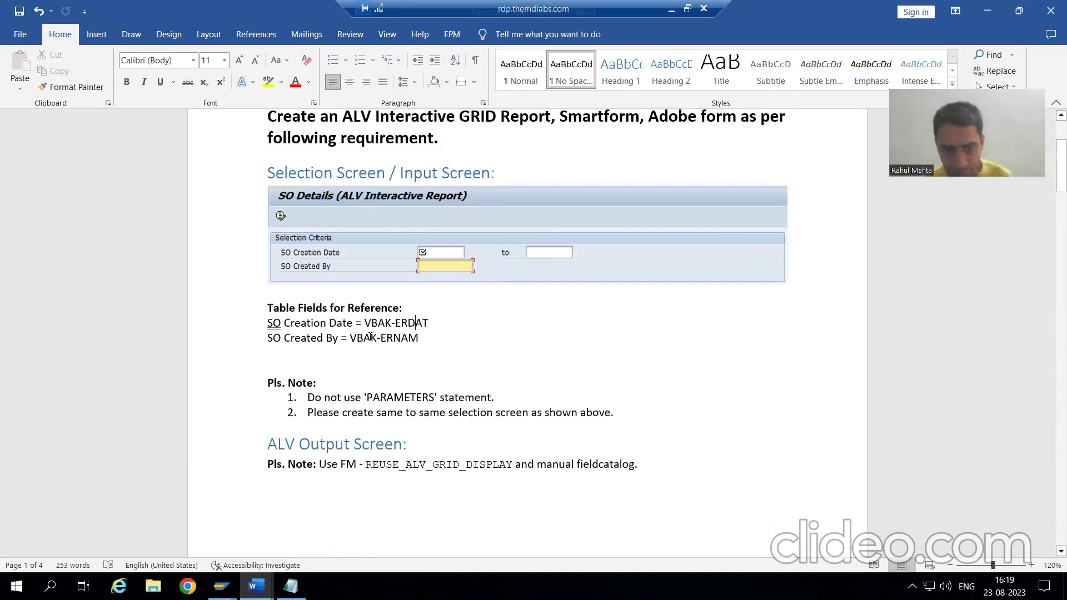
left_click(370, 338)
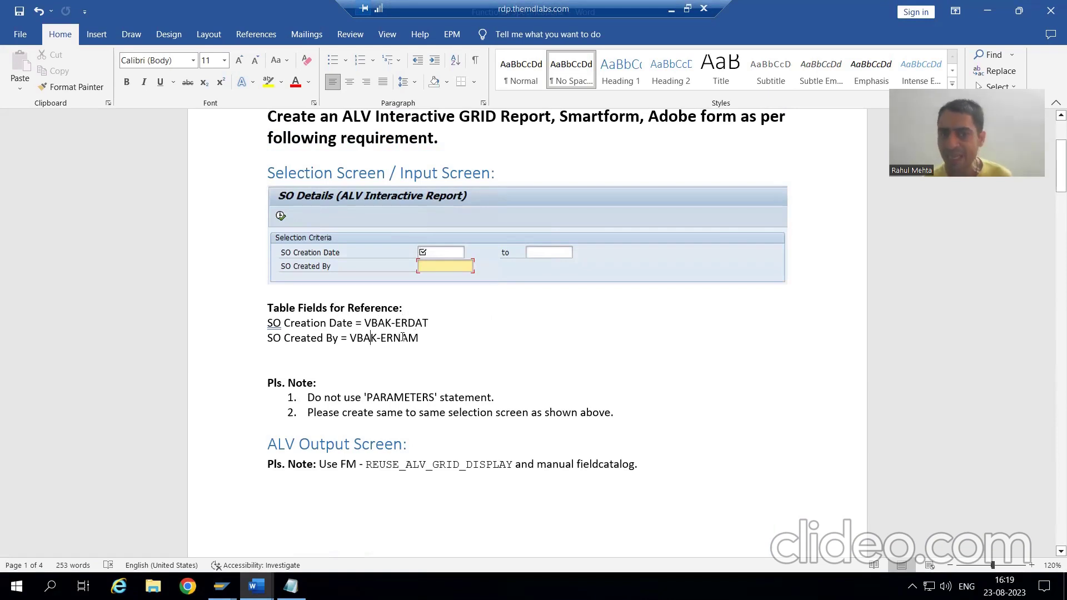
left_click(343, 322)
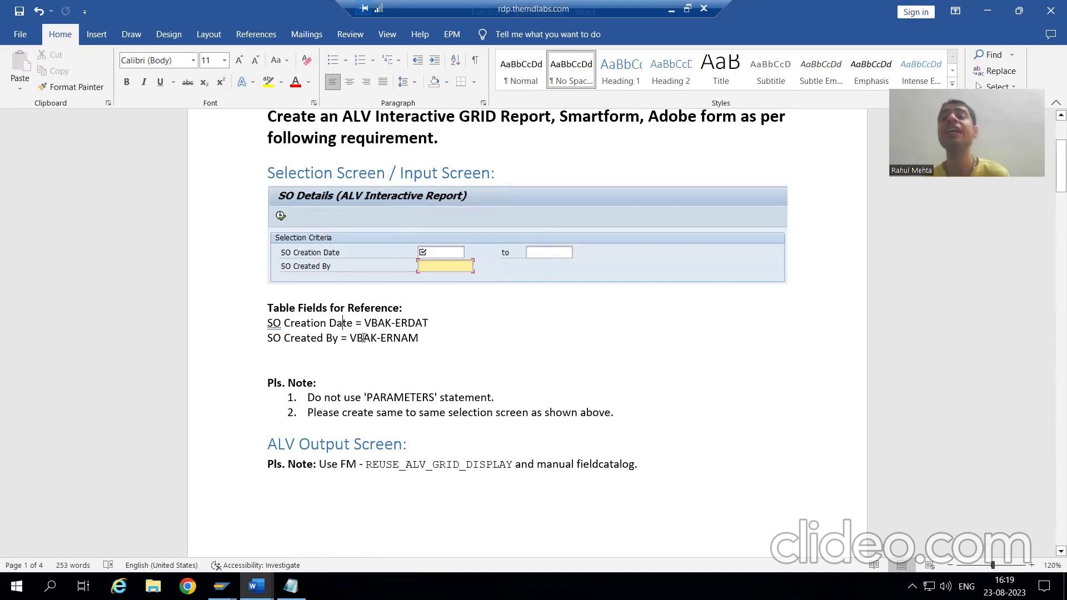
Switch back to the SAP Data Browser and check the ERDAT field in VBAK's list of fields for selection
key("alt+Tab")
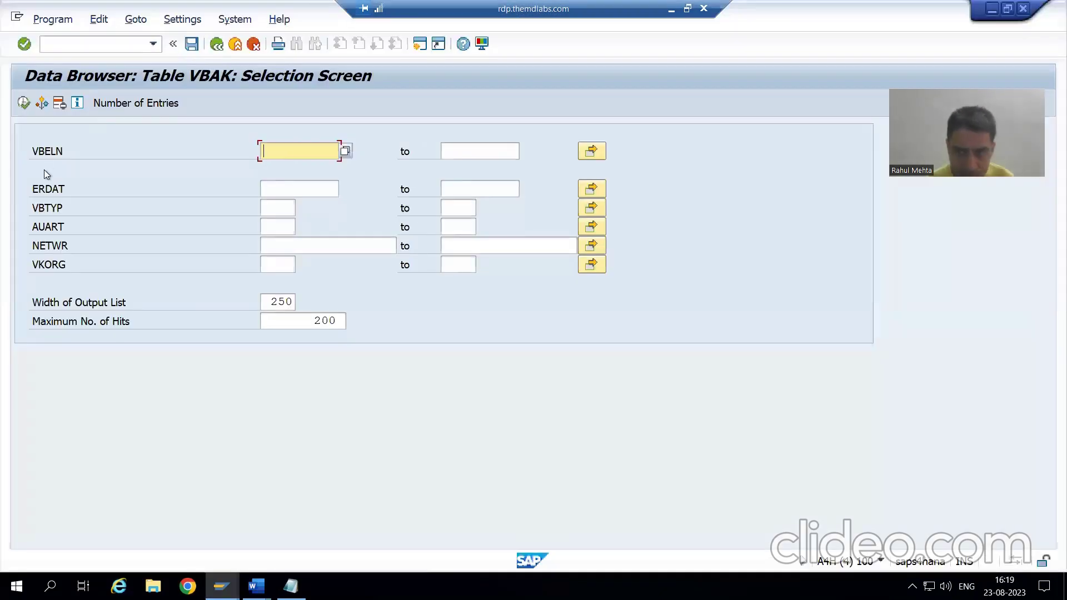
left_click_drag(59, 188, 31, 188)
left_click(32, 189)
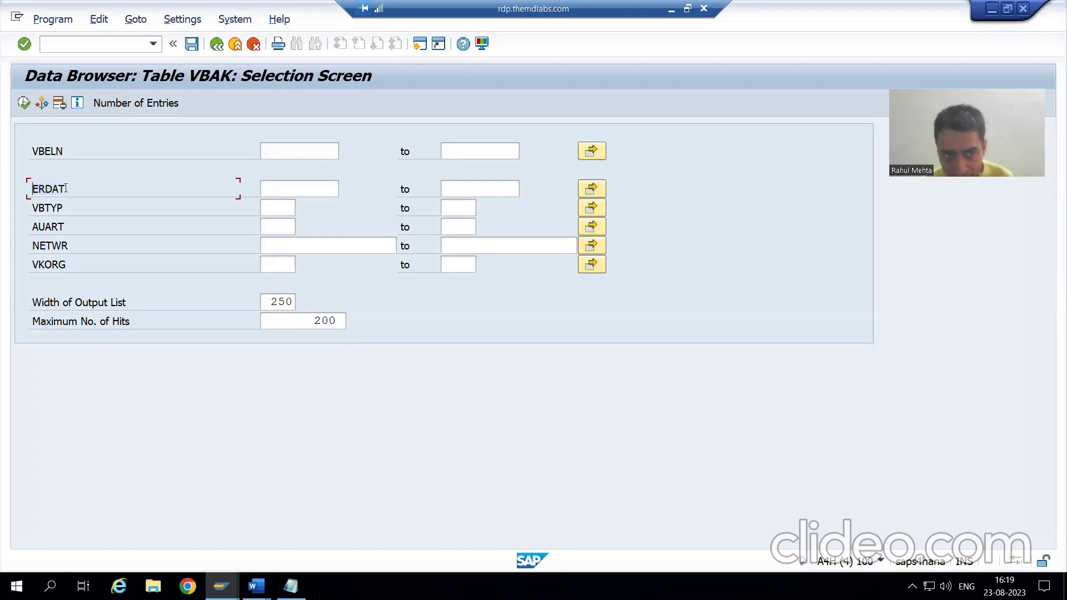
double_click(31, 188)
left_click(24, 189)
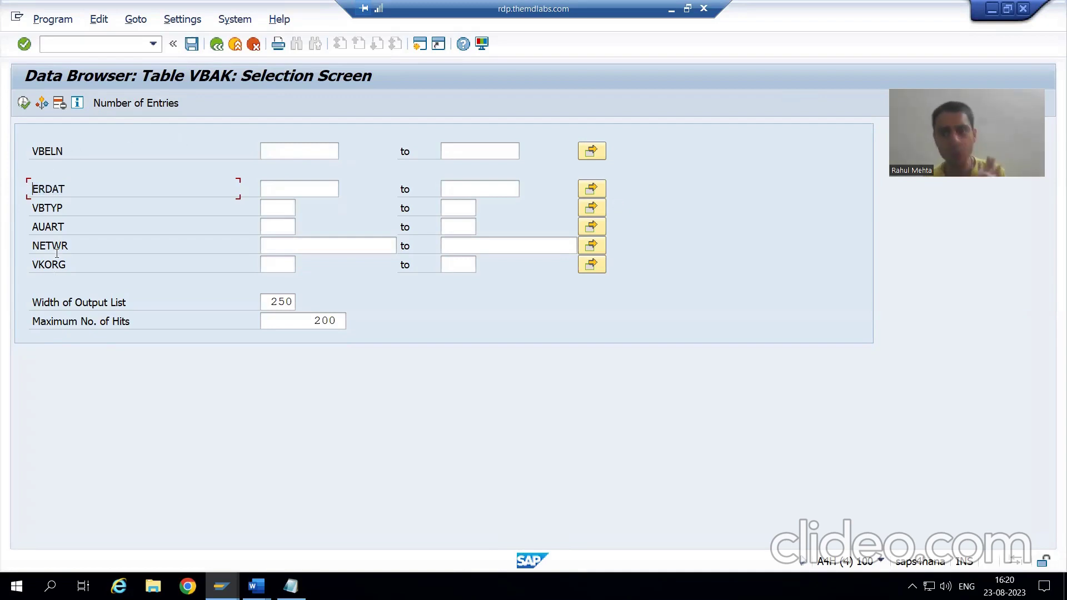
left_click(189, 23)
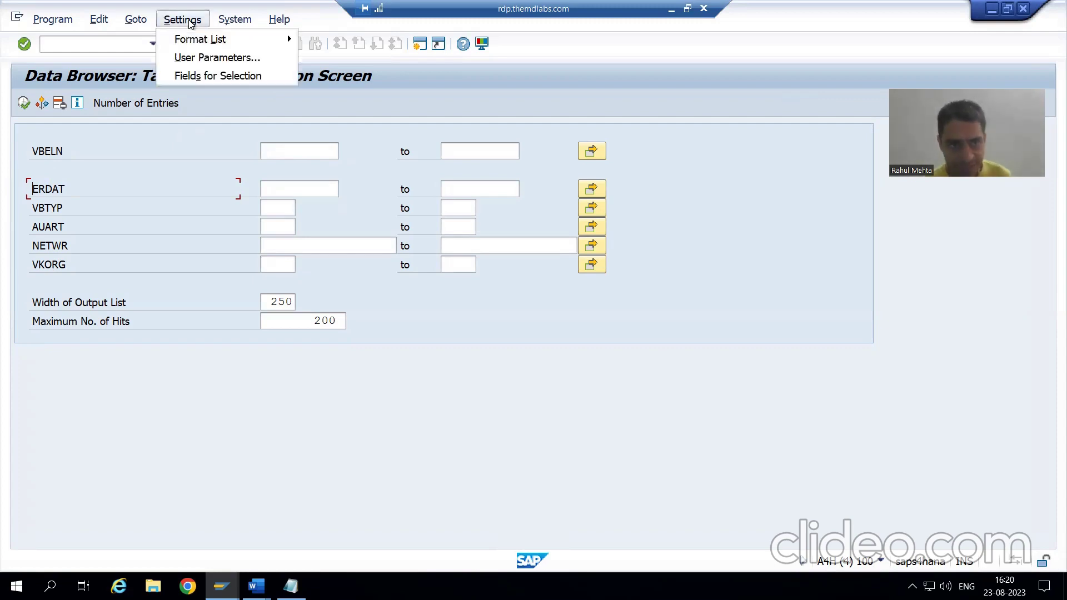
left_click(194, 75)
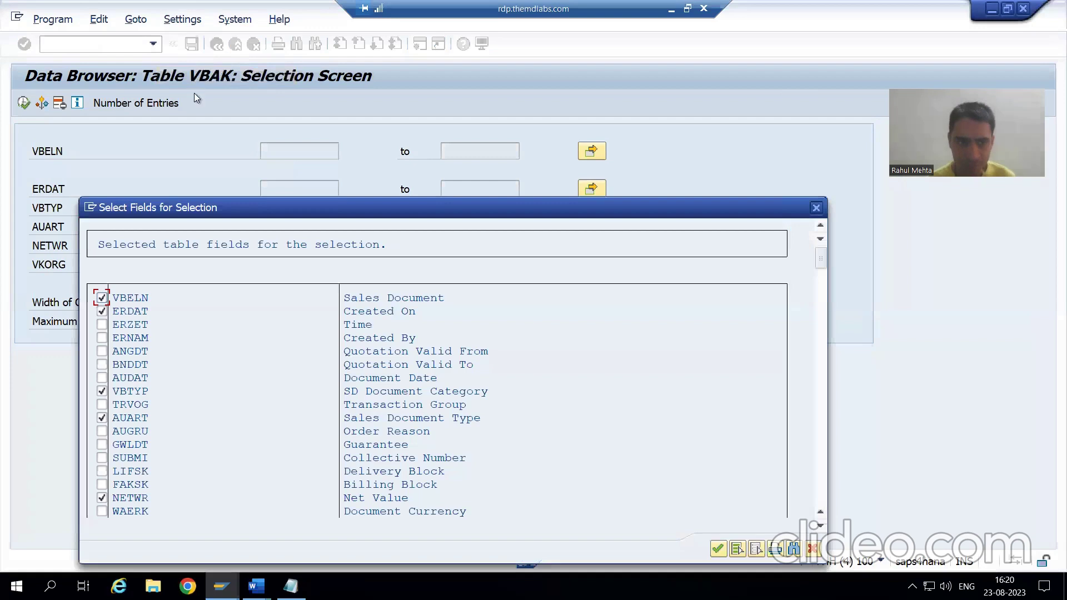
left_click(102, 312)
left_click(718, 550)
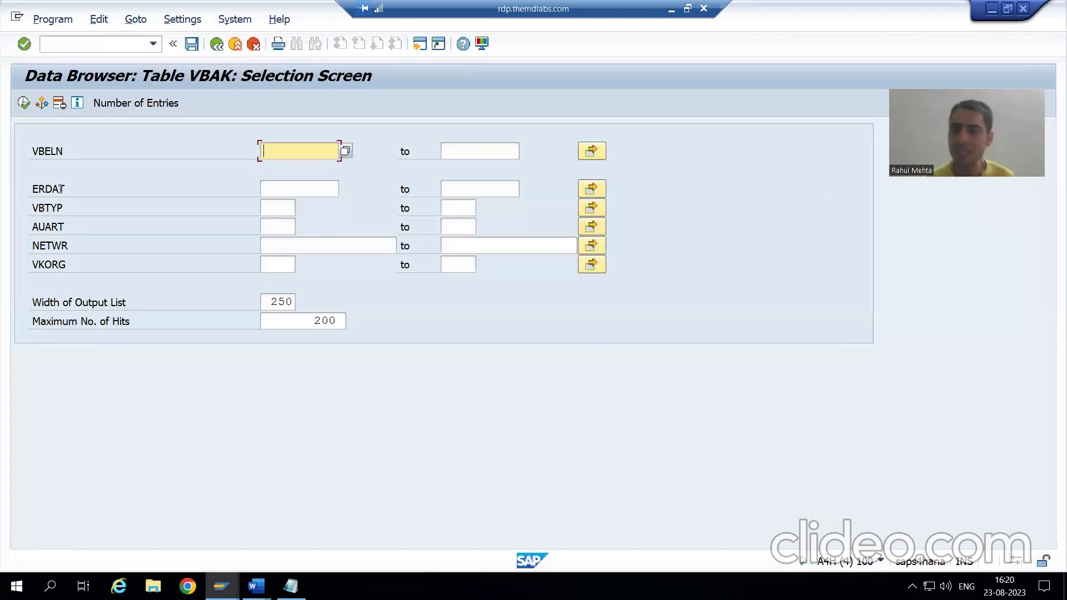
Set the ERDAT selection to 23.08.2023, check it against the specification's creation date input, and run the VBAK selection
left_click(295, 190)
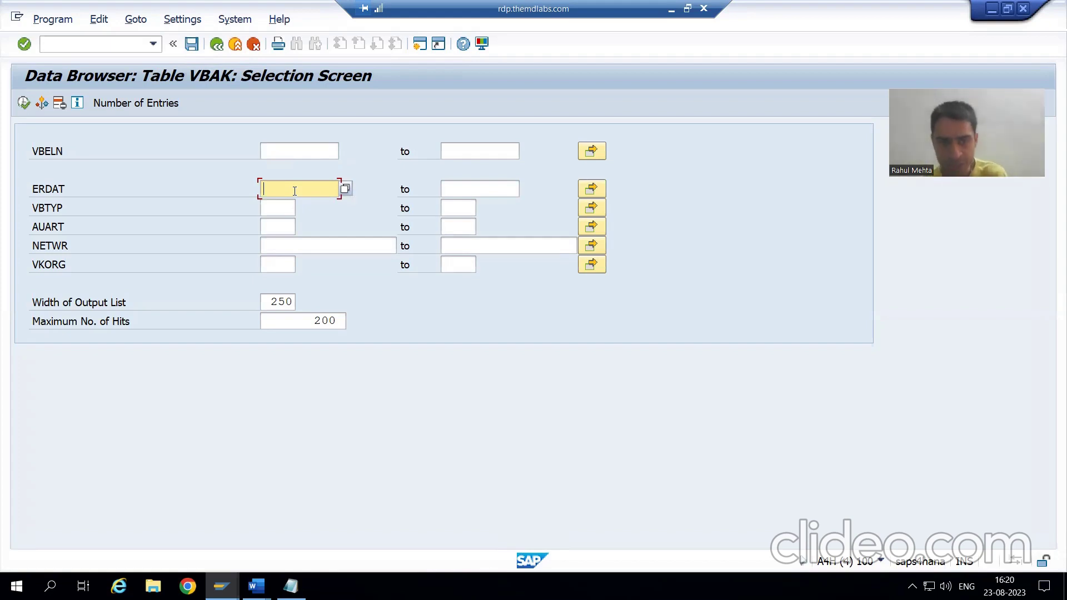
left_click(343, 189)
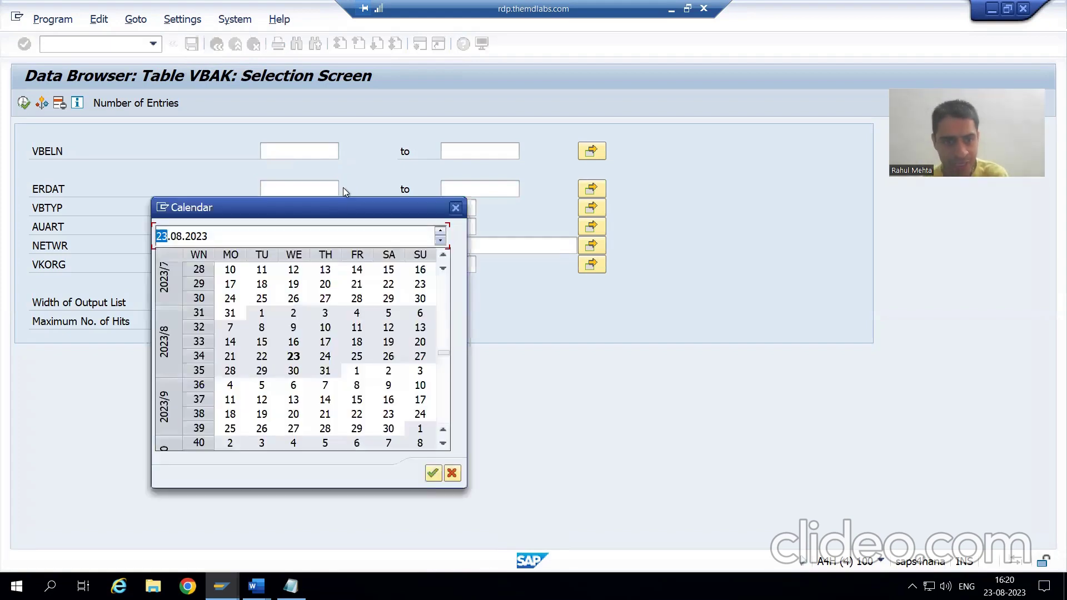
double_click(294, 356)
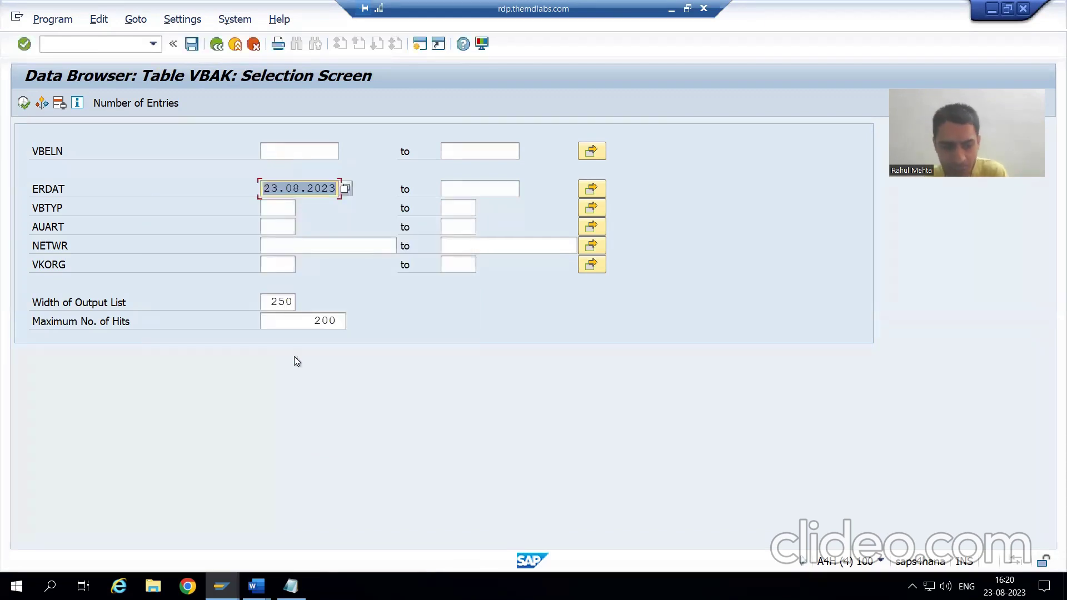
key("alt+Tab")
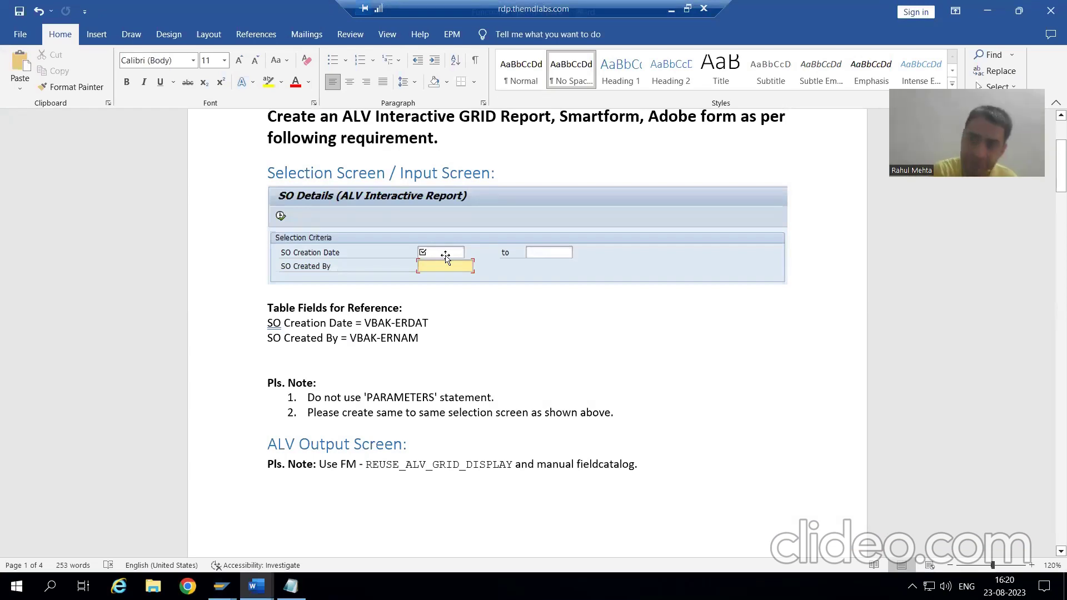
key("alt+Tab")
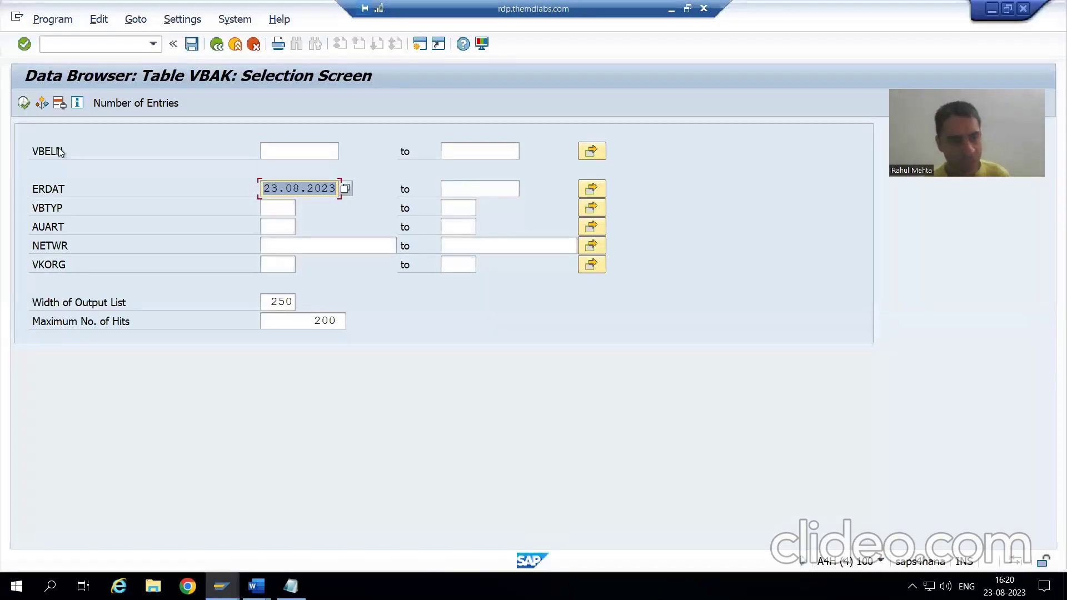
left_click(23, 104)
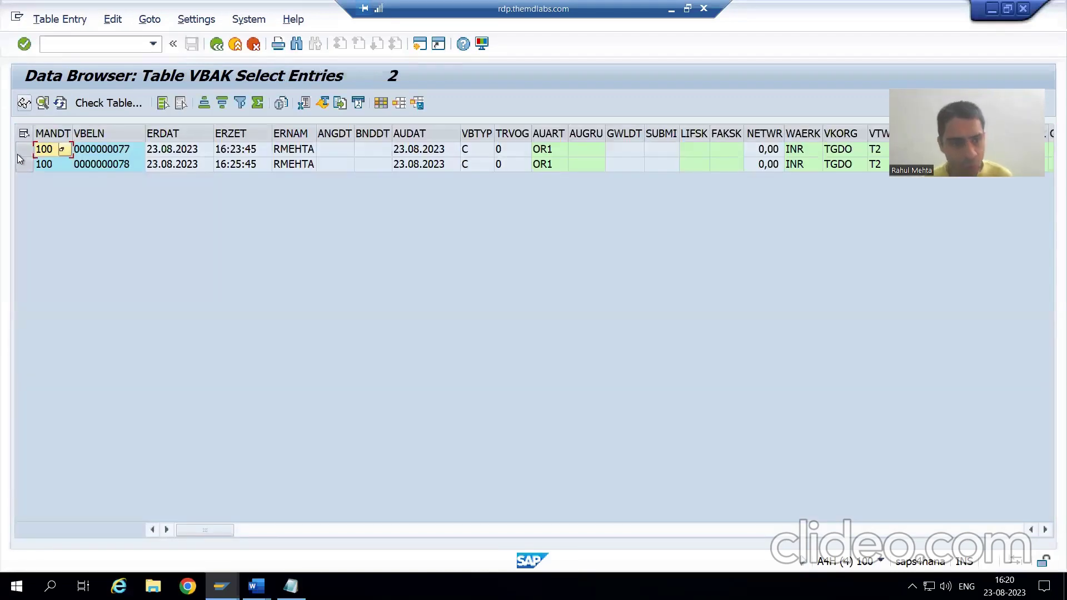
Select both returned VBAK entries and compare them with the sales order numbers noted in Notepad
left_click(22, 149)
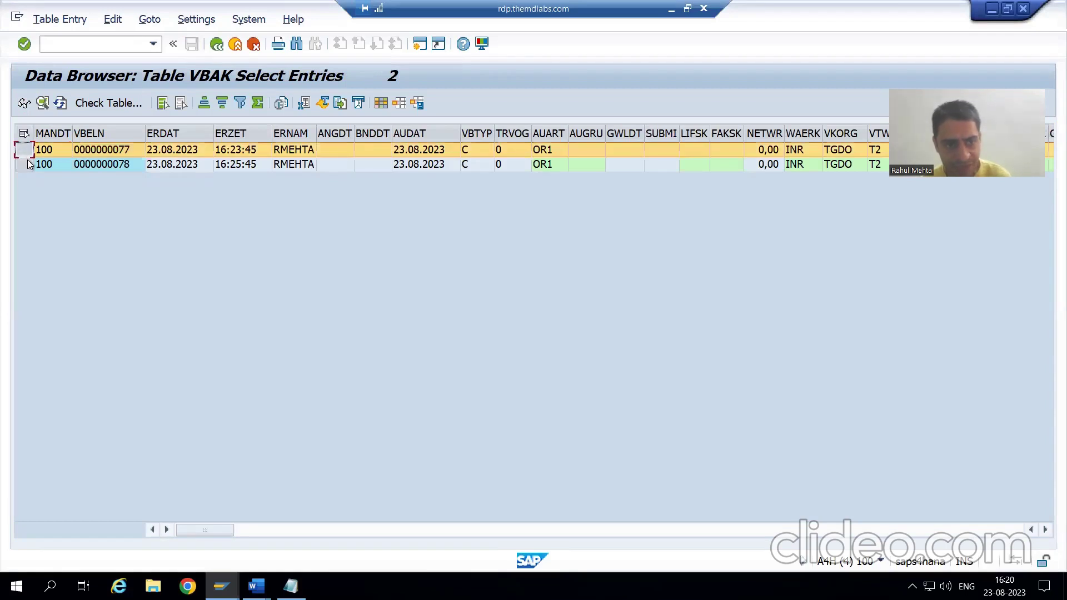
left_click(24, 165, "ctrl")
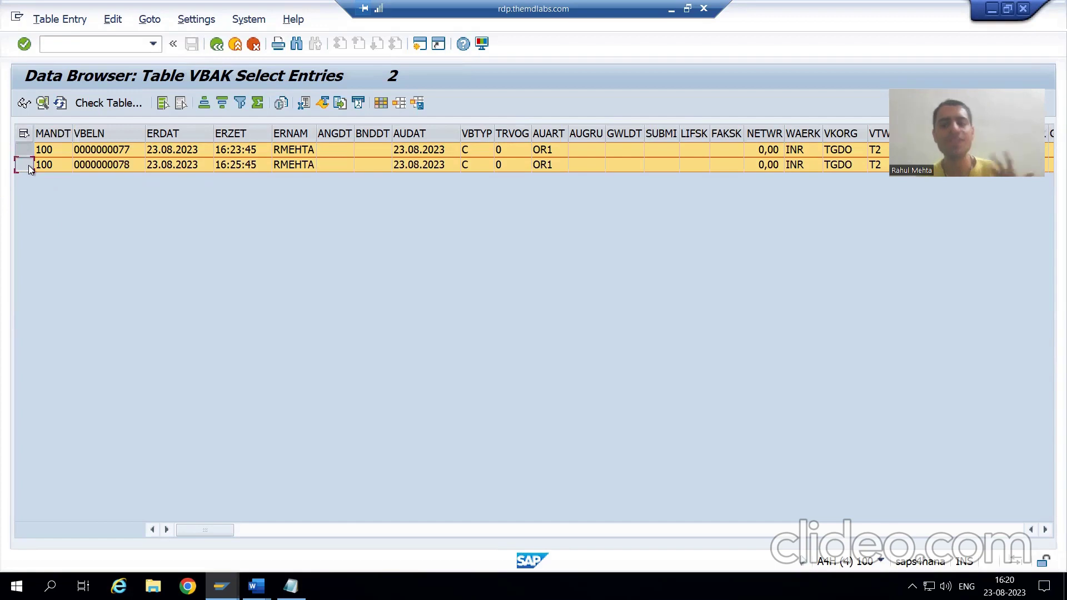
left_click(290, 586)
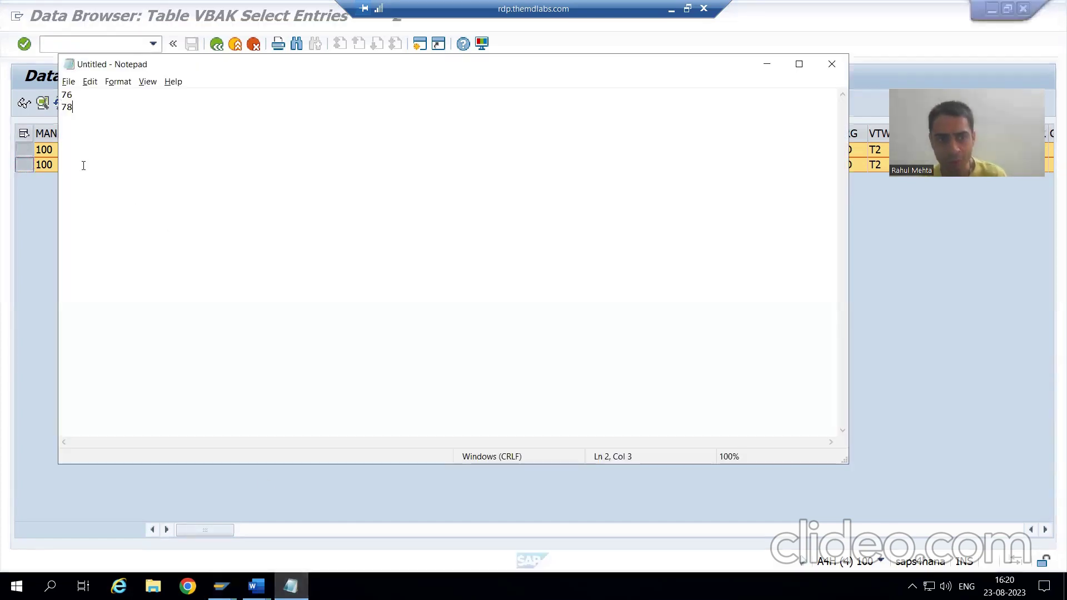
key("Up")
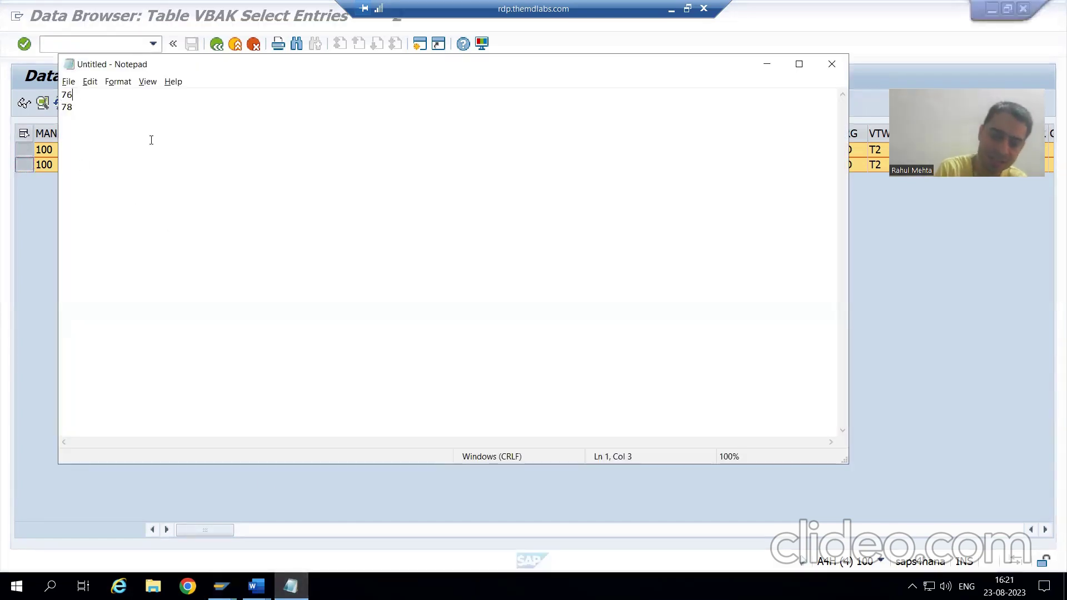
key("alt+Tab")
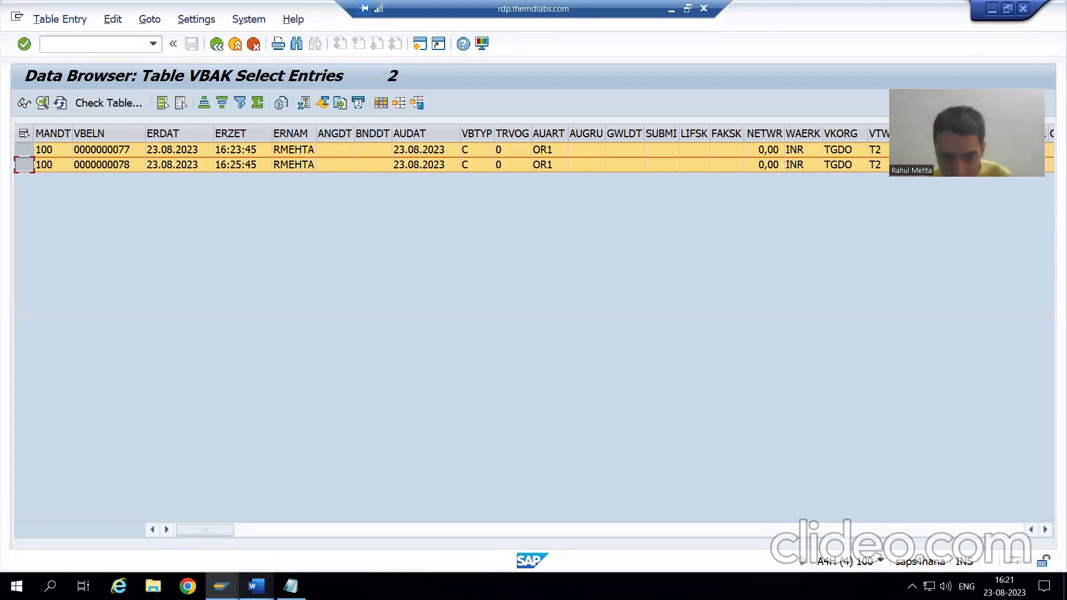
Review the ALV output table fields in the Functional Specifications document in Word and return to the SAP result list
mouse_move(256, 586)
mouse_move(205, 525)
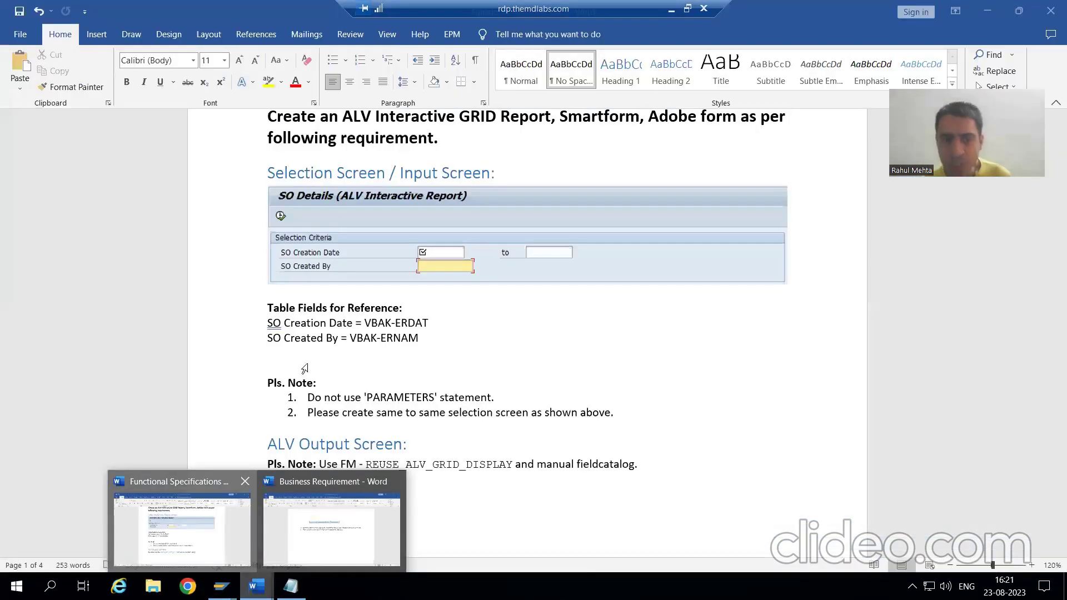
scroll(520, 379, "down", 10)
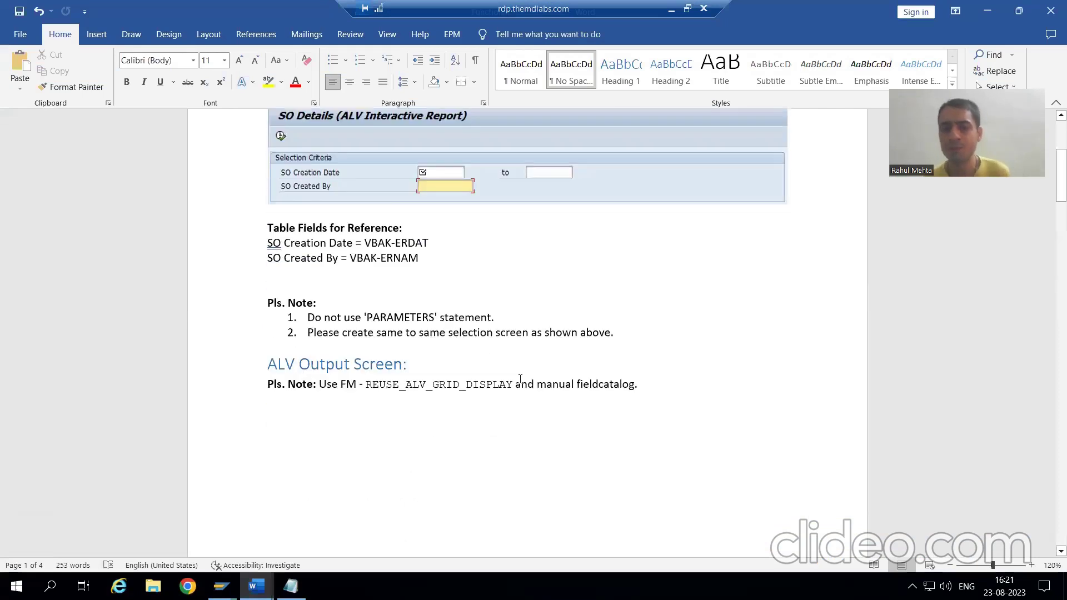
scroll(520, 378, "down", 10)
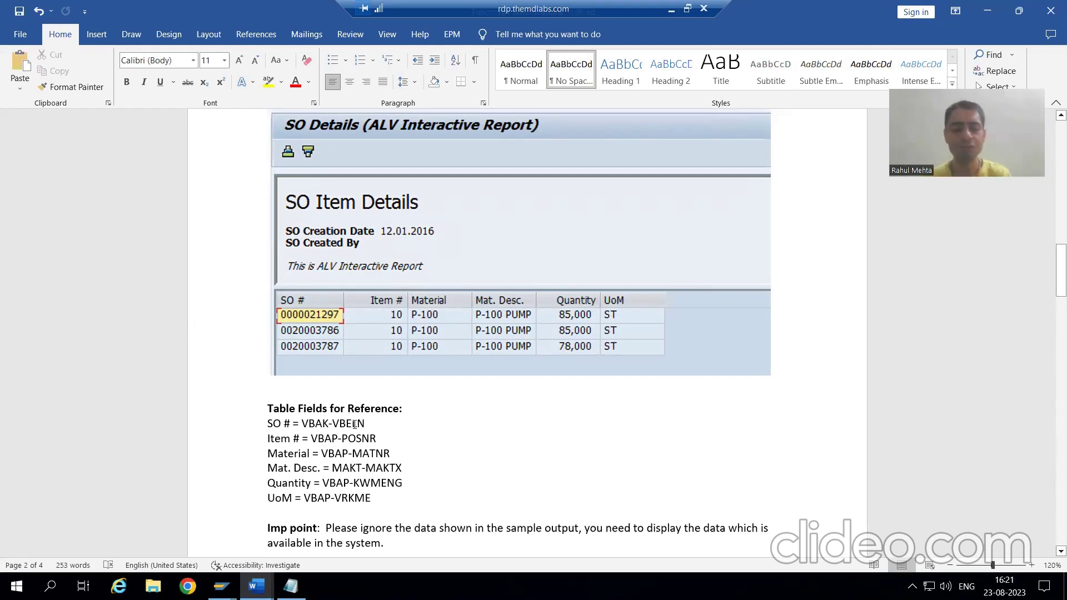
key("alt+Tab")
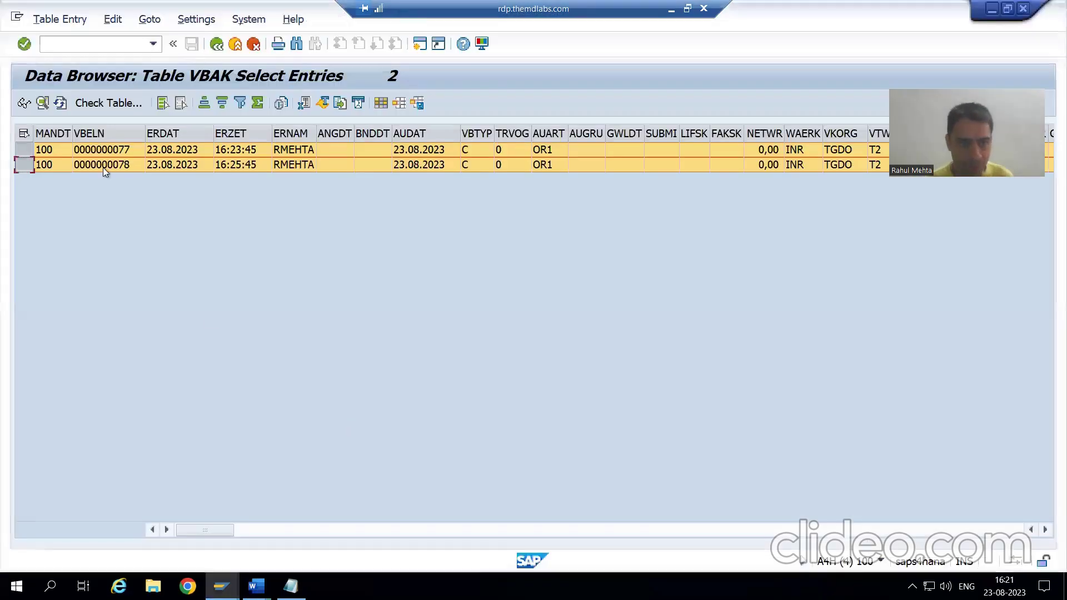
Return to the VBAK selection screen and limit the output columns to VBELN only
left_click(217, 44)
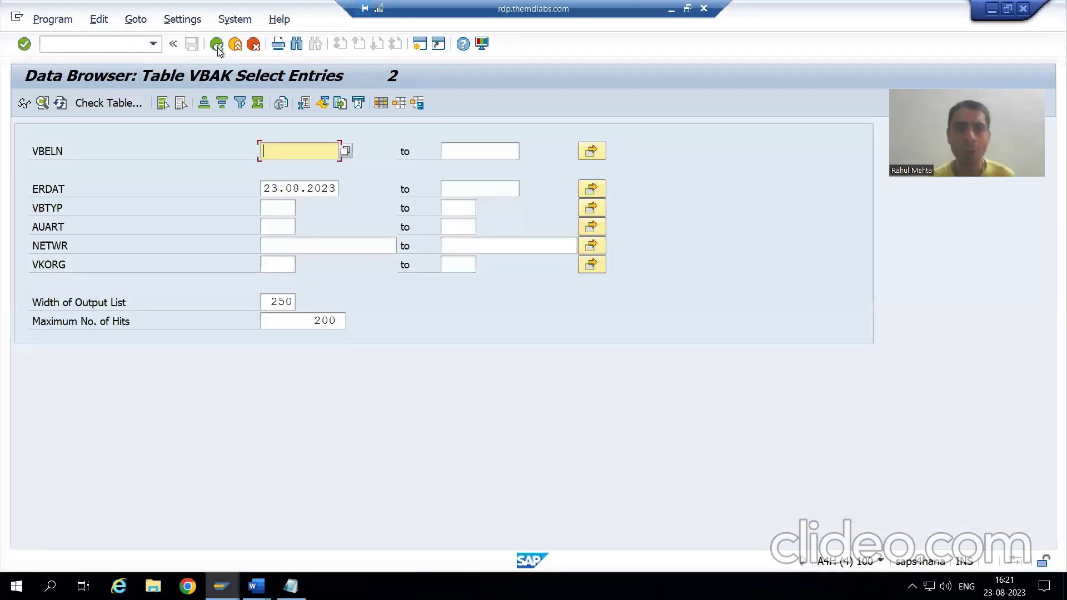
left_click(185, 21)
mouse_move(225, 40)
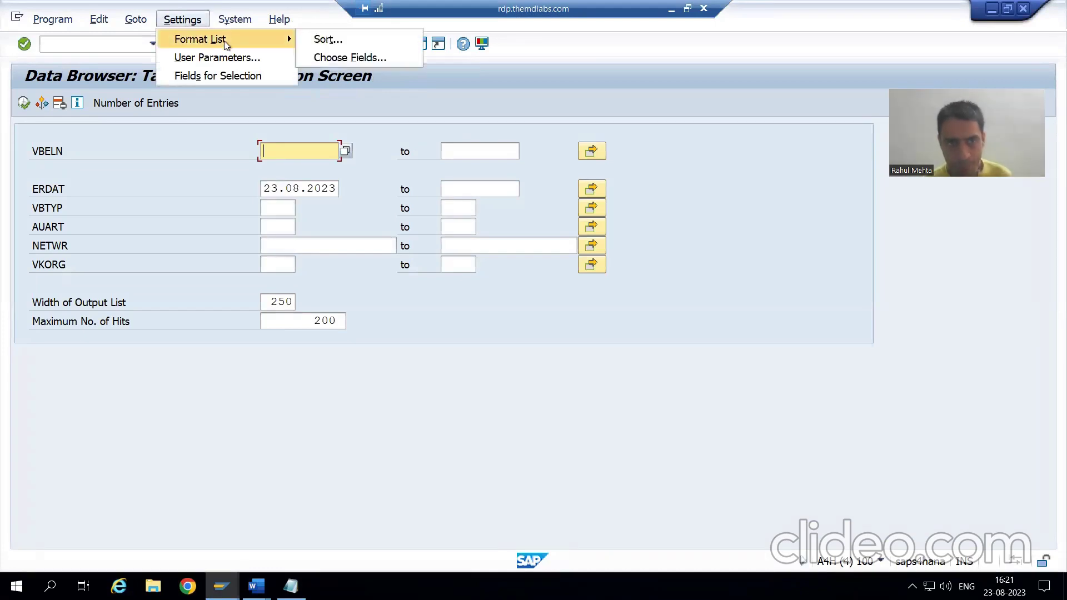
left_click(322, 58)
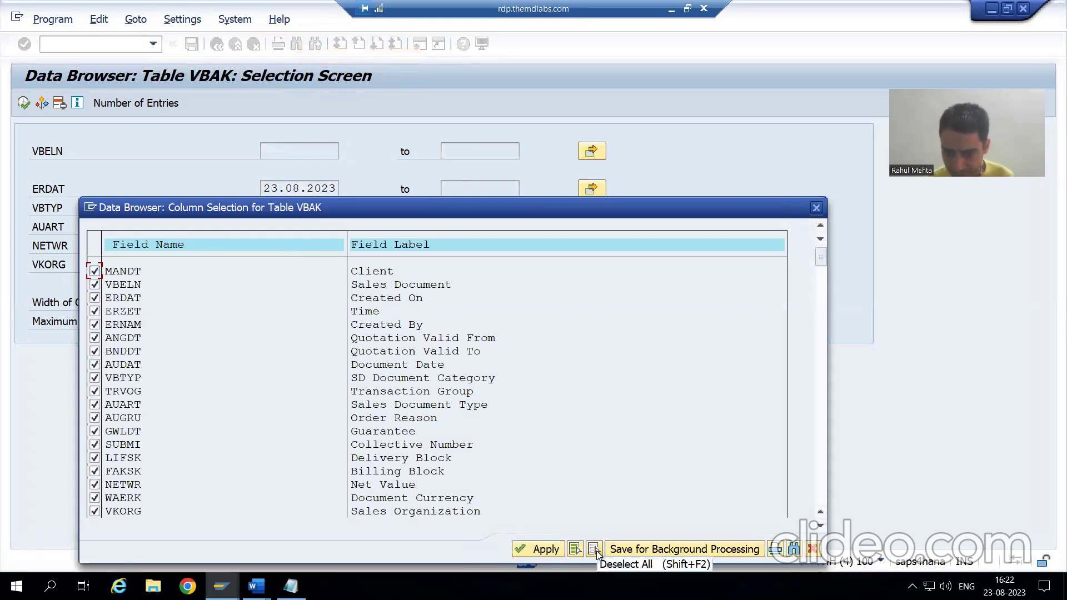
left_click(594, 549)
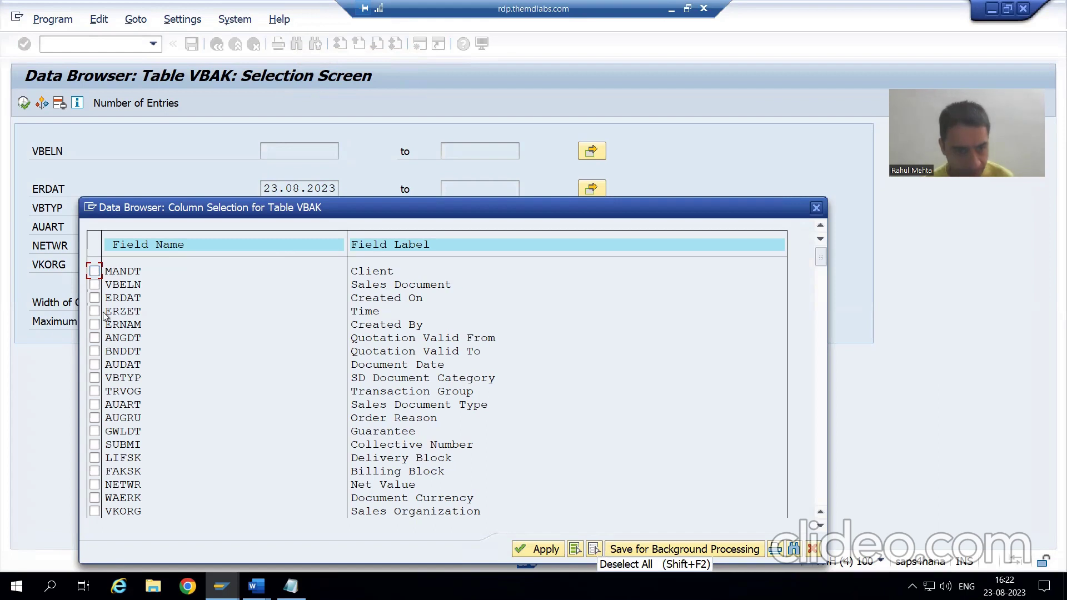
left_click(95, 285)
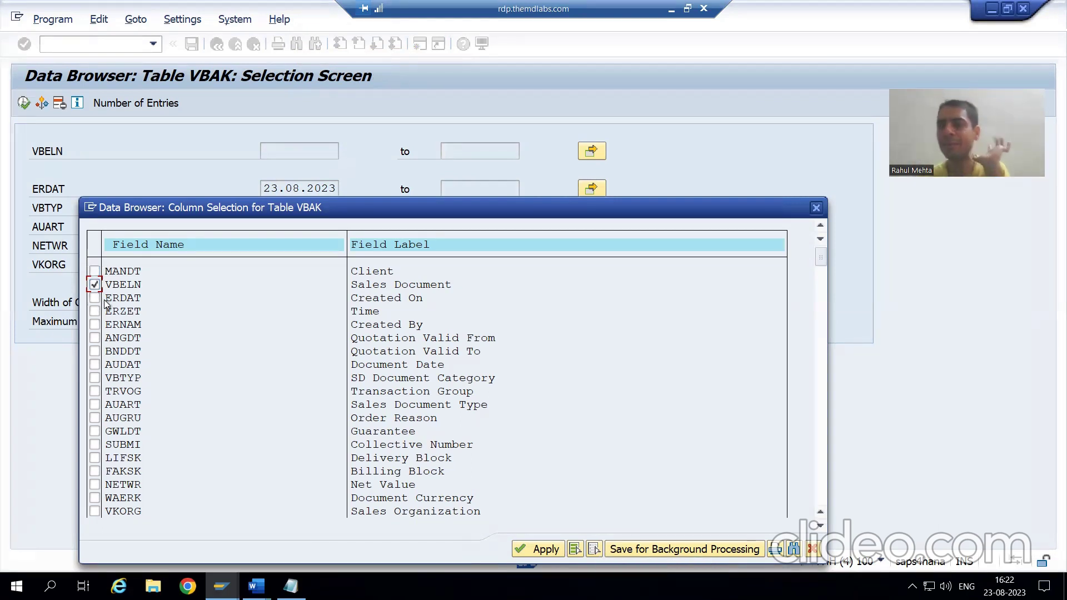
left_click(547, 550)
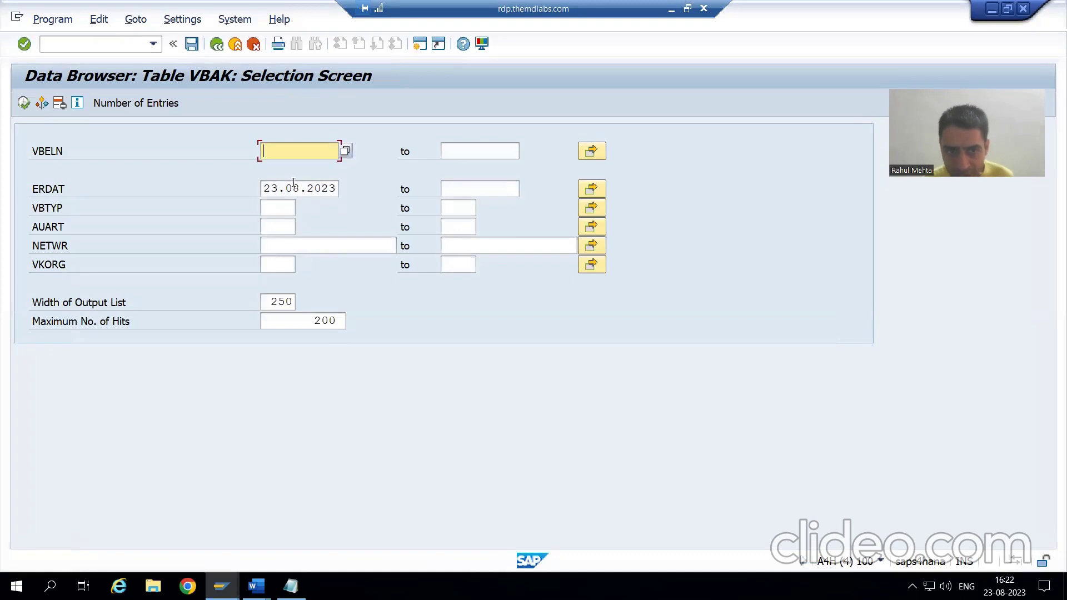
Run the VBAK selection with the existing ERDAT value and widen the VBELN column in the result list
left_click(292, 189)
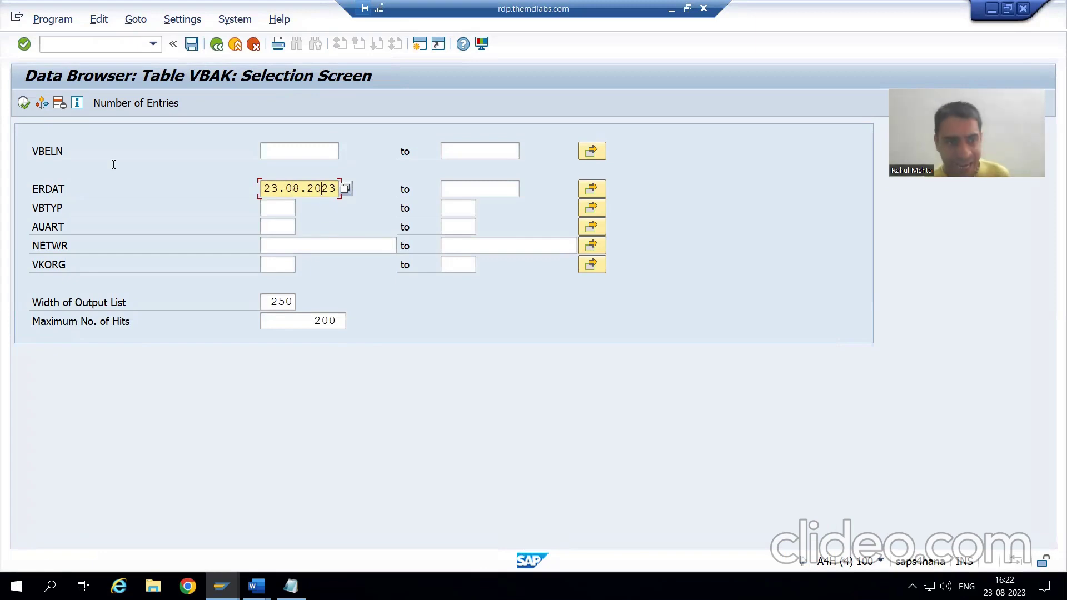
left_click(22, 104)
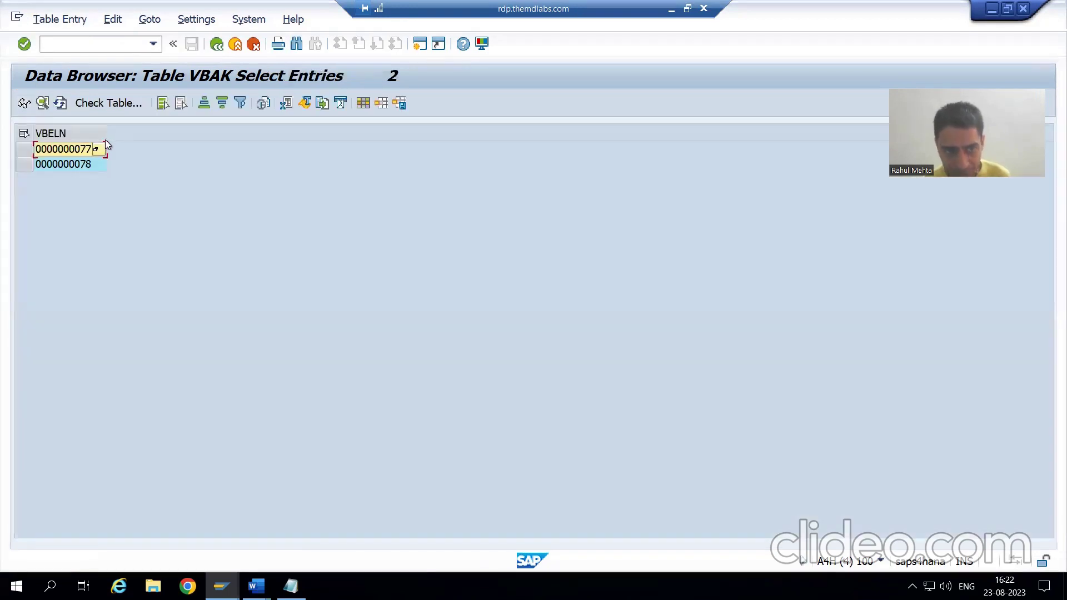
left_click_drag(106, 143, 127, 140)
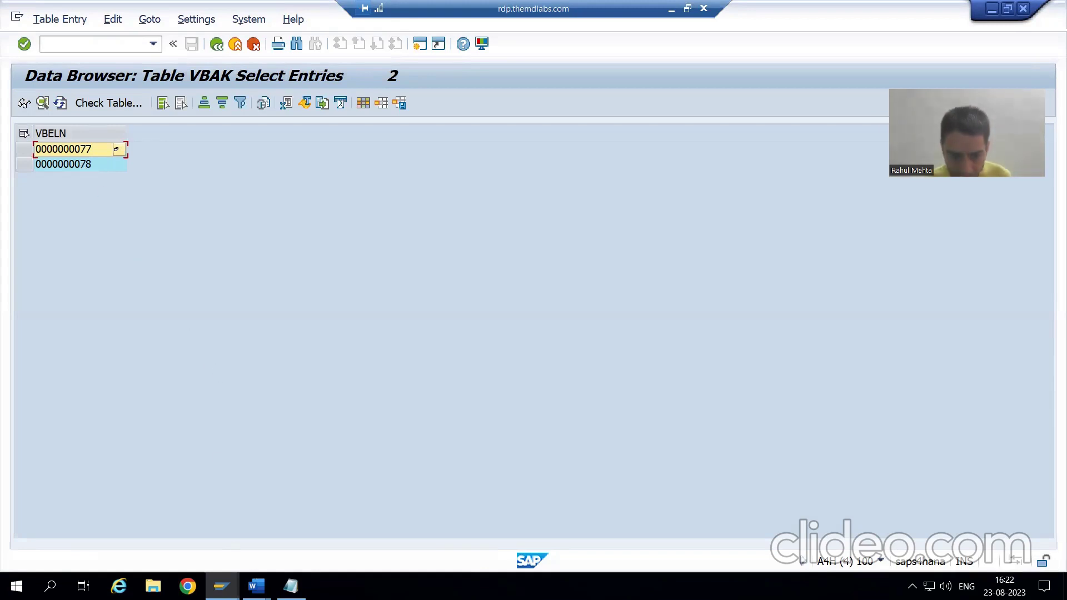
Review the selection screen inputs and their table fields in the Functional Specifications document in Word, and return to the SAP result list
left_click(256, 586)
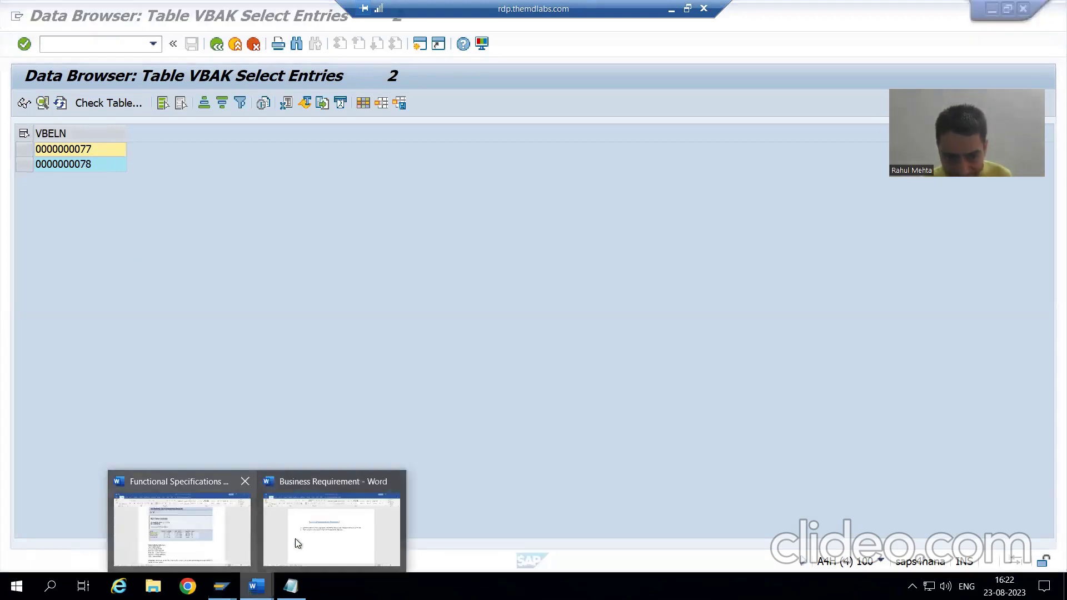
left_click(211, 535)
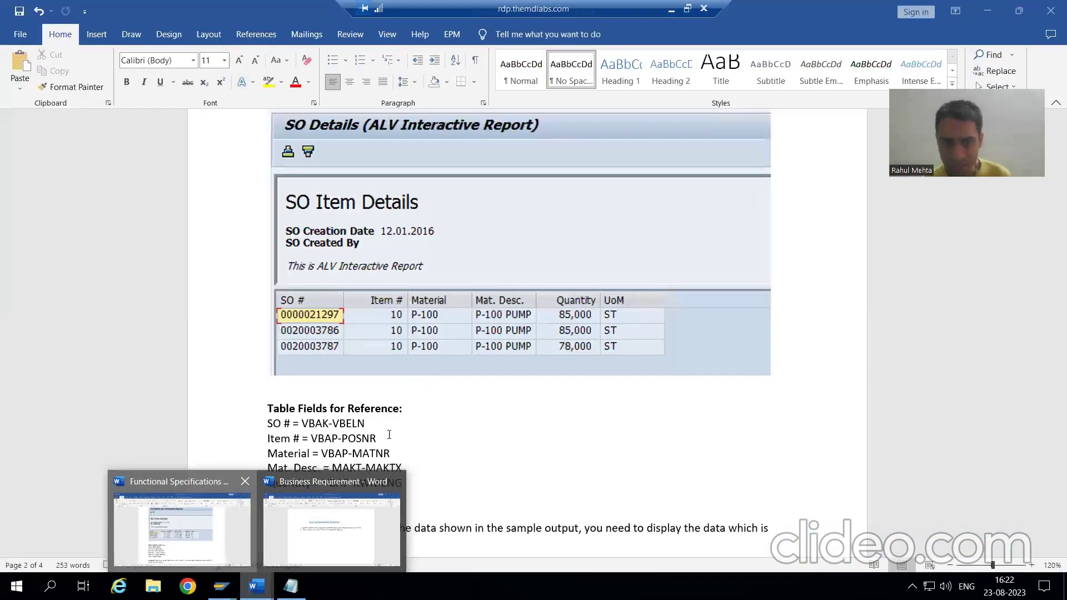
scroll(445, 419, "up", 2)
scroll(445, 419, "up", 14)
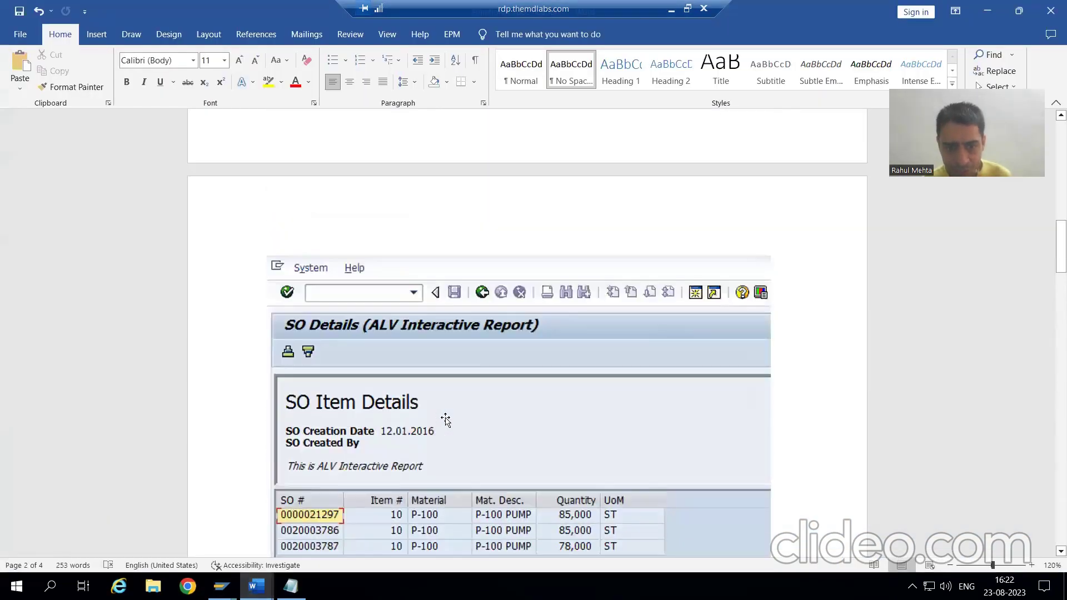
scroll(446, 417, "up", 6)
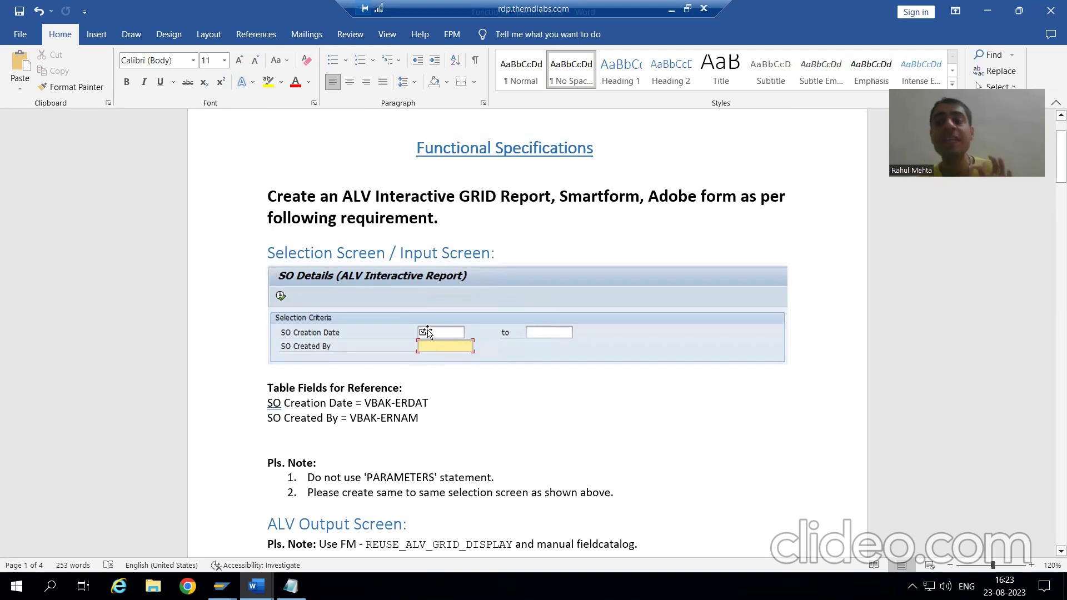
key("alt+Tab")
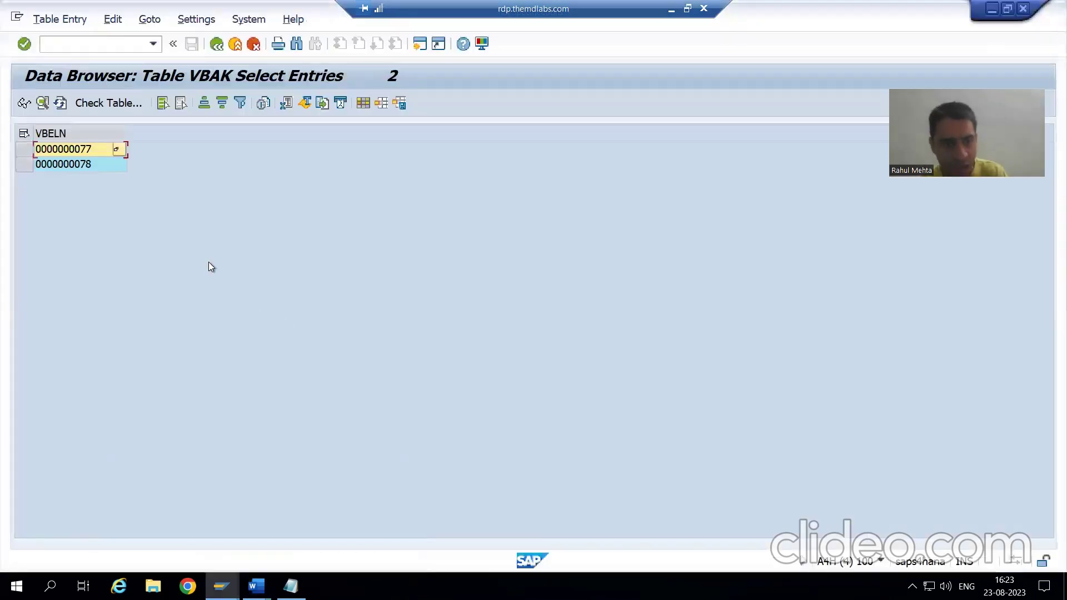
Return to the VBAK selection screen and add ERNAM to the fields for selection
left_click(217, 44)
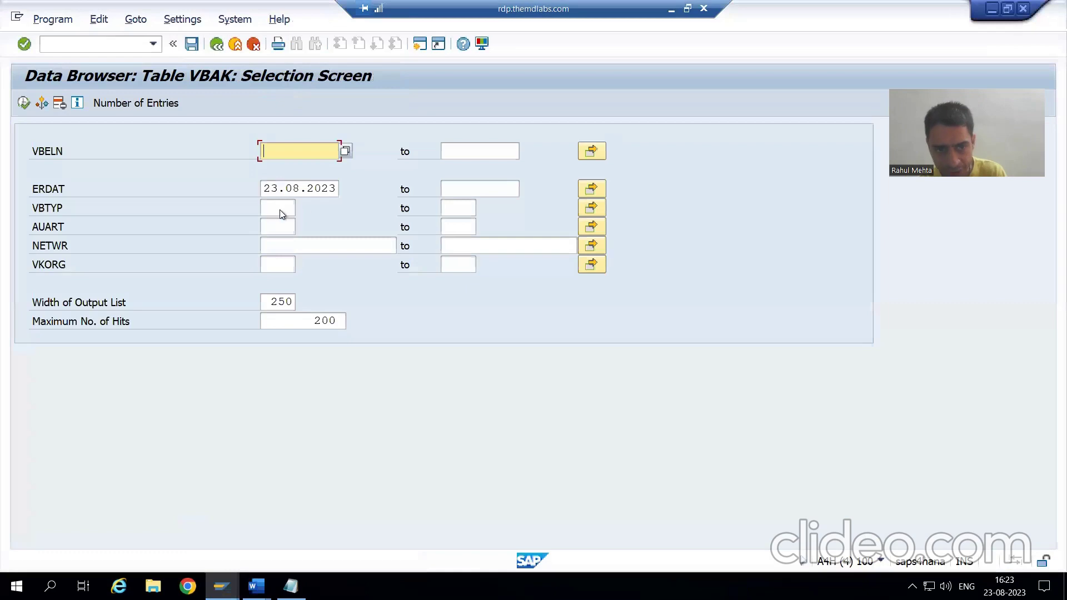
left_click(306, 190)
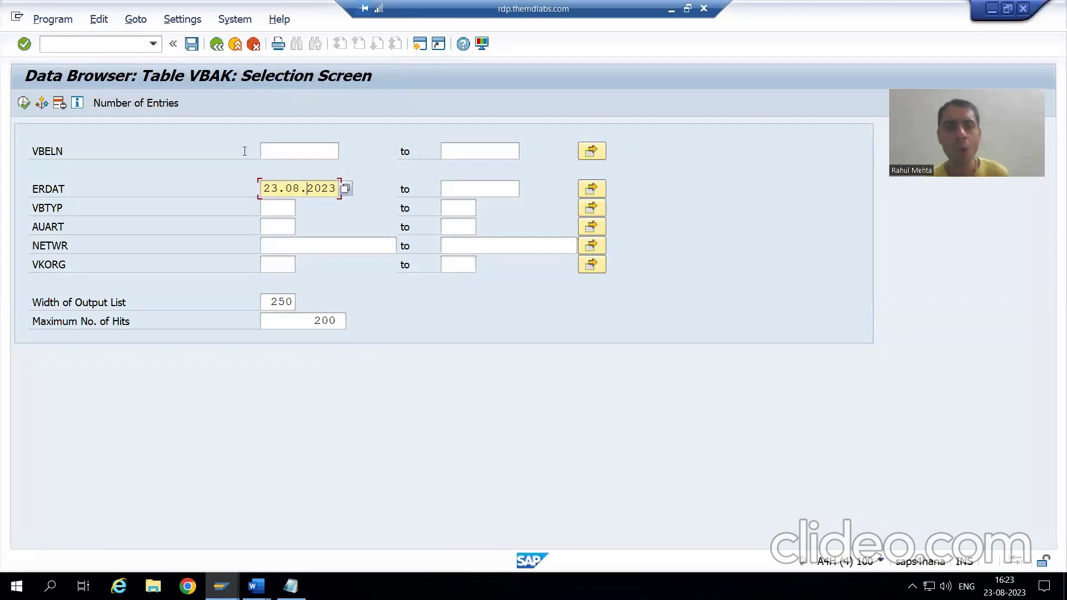
left_click(182, 20)
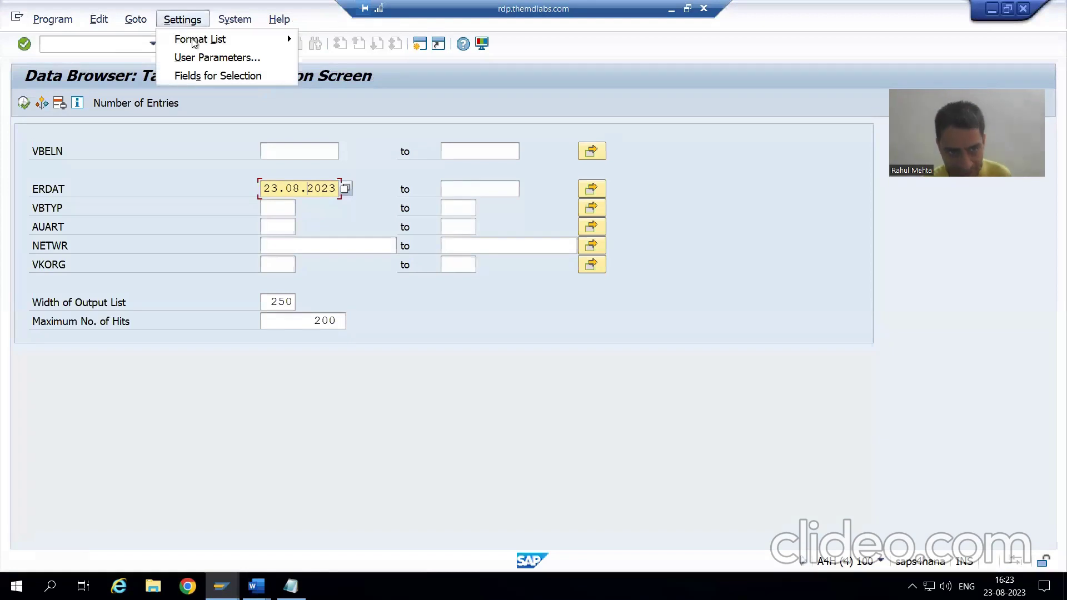
left_click(210, 77)
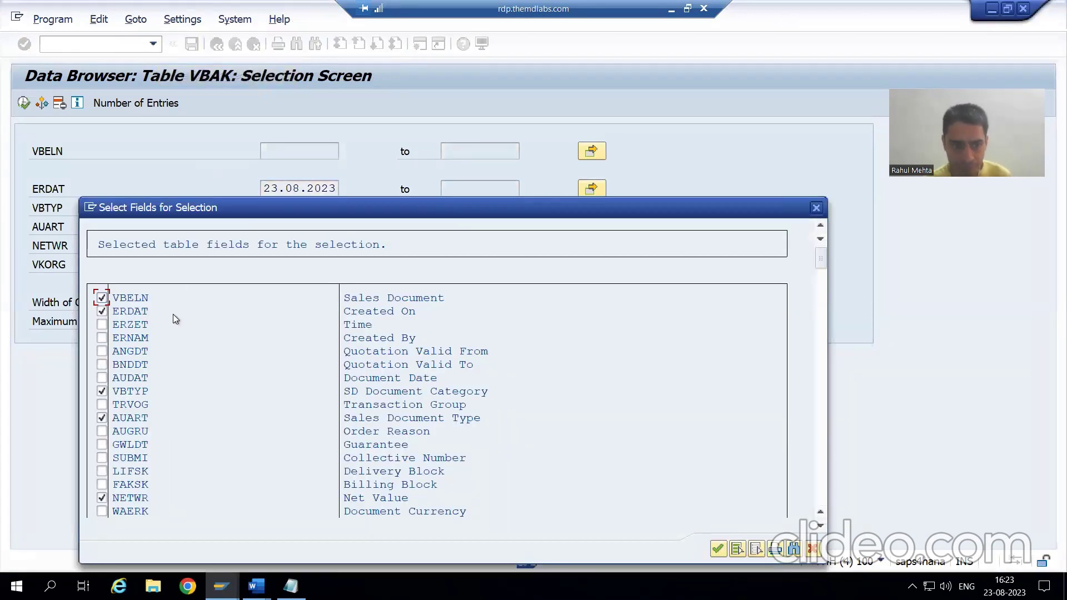
left_click(102, 338)
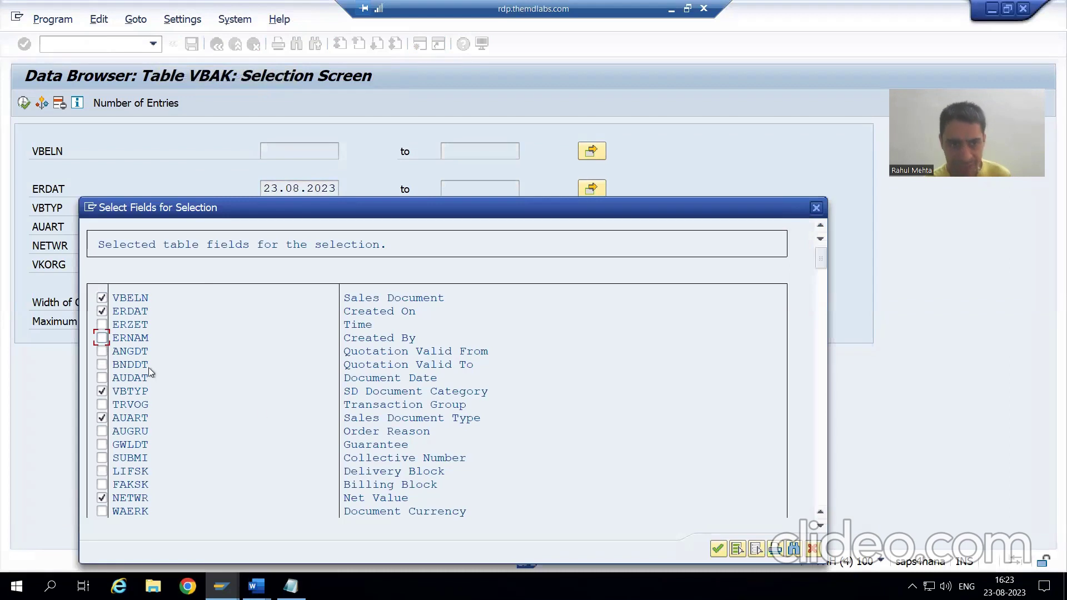
left_click(720, 549)
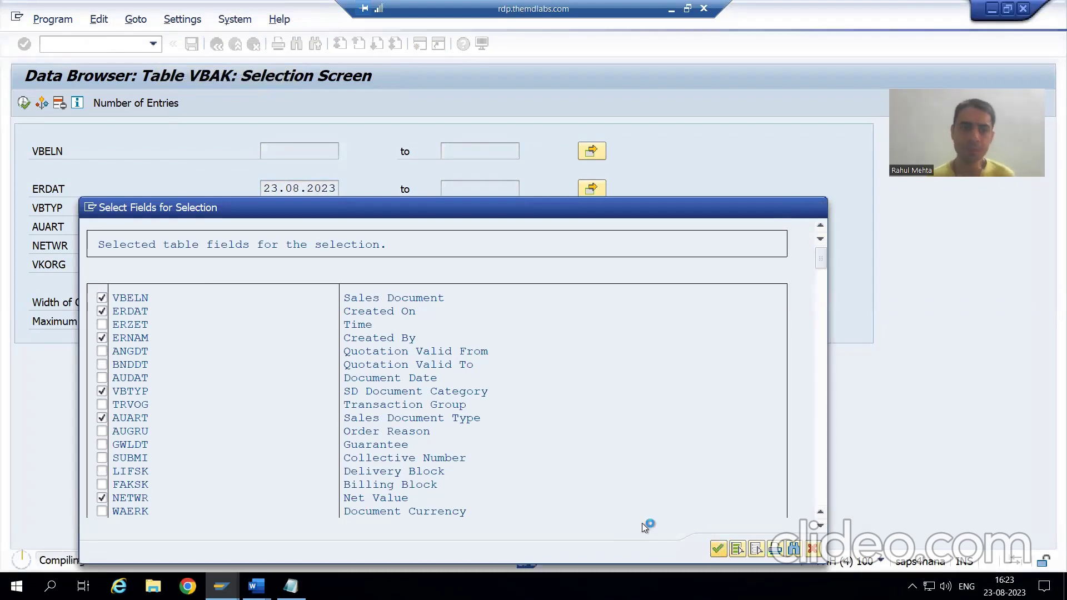
Set ERDAT to 23.08.2023, enter the creator's user name for ERNAM, and run the VBAK selection
left_click(281, 183)
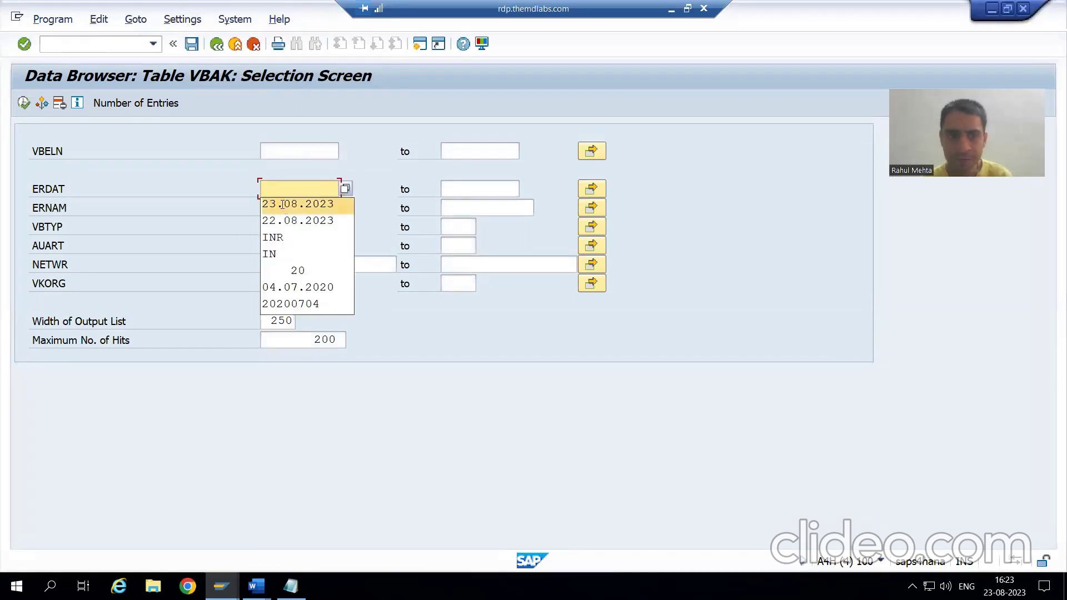
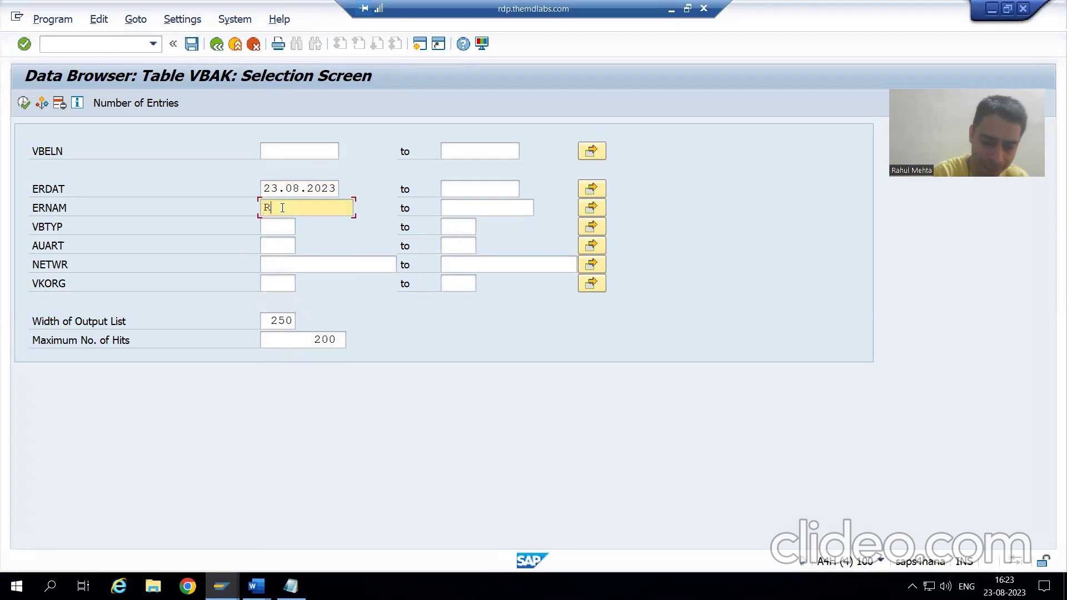
key("BackSpace")
key("BackSpace")
key("BackSpace")
key("BackSpace")
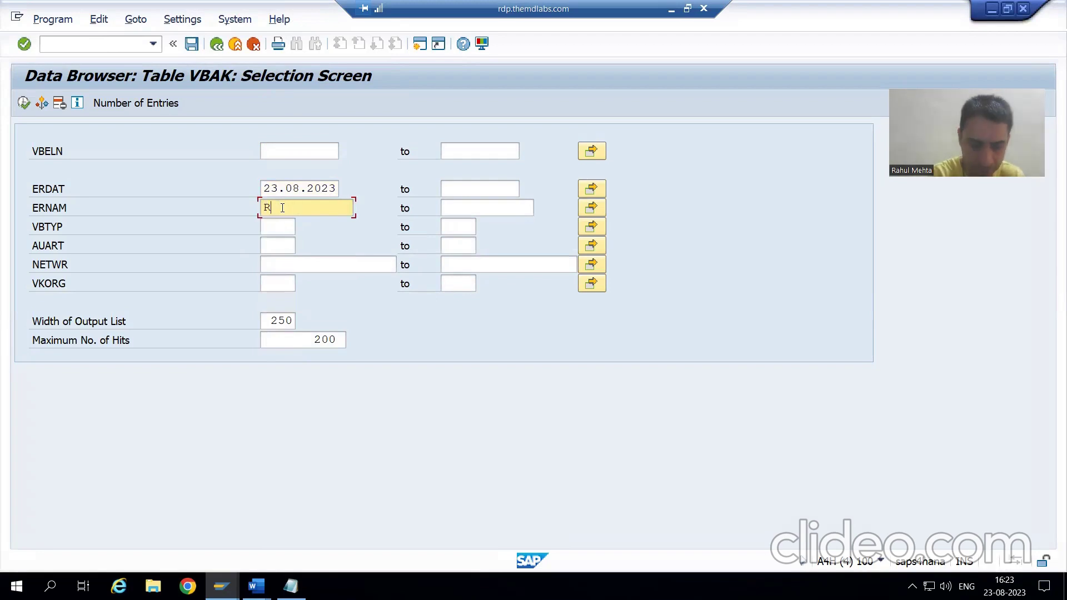
type("MEHTA")
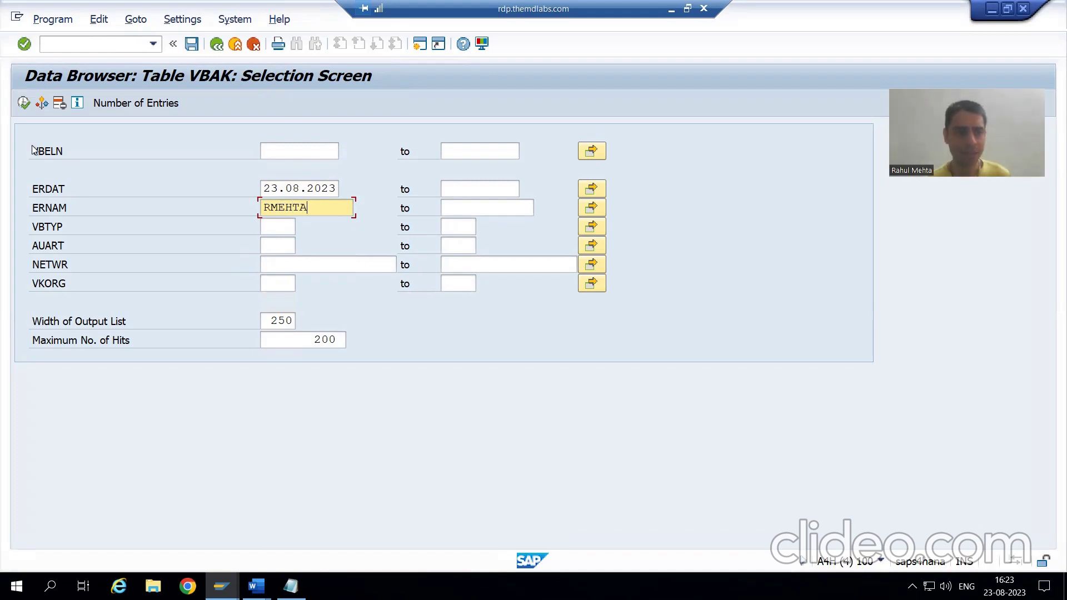
left_click(23, 105)
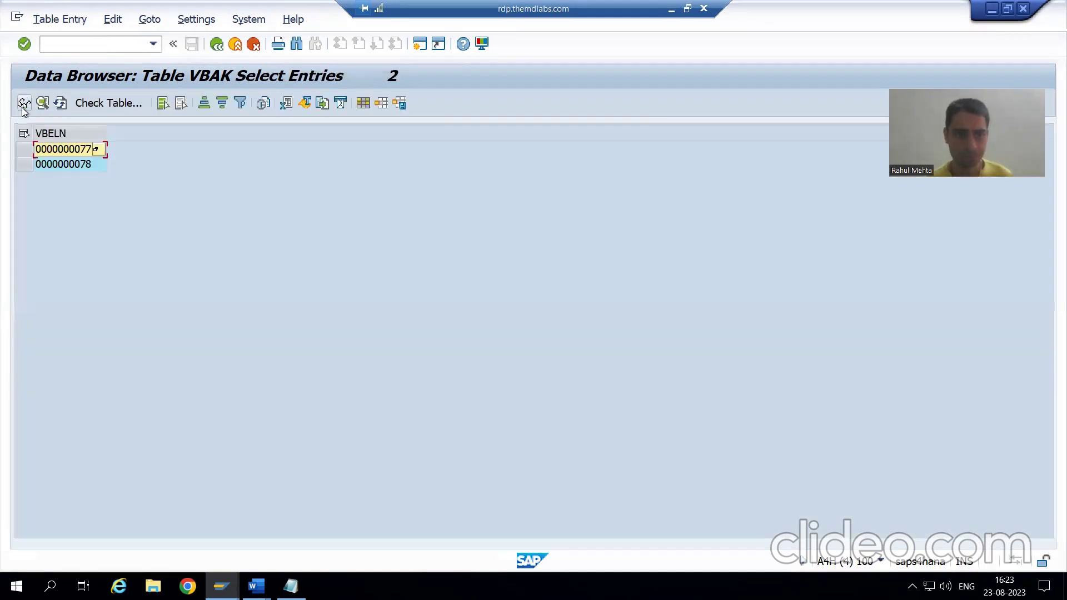
Return to the VBAK selection screen and add ERNAM to the output columns alongside VBELN
left_click(220, 46)
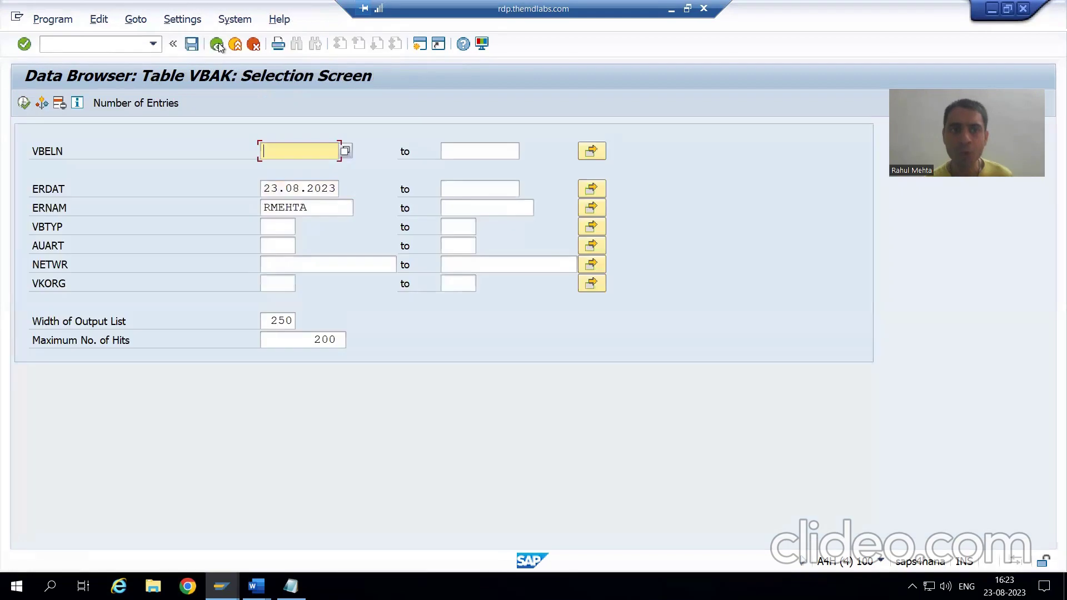
left_click(184, 21)
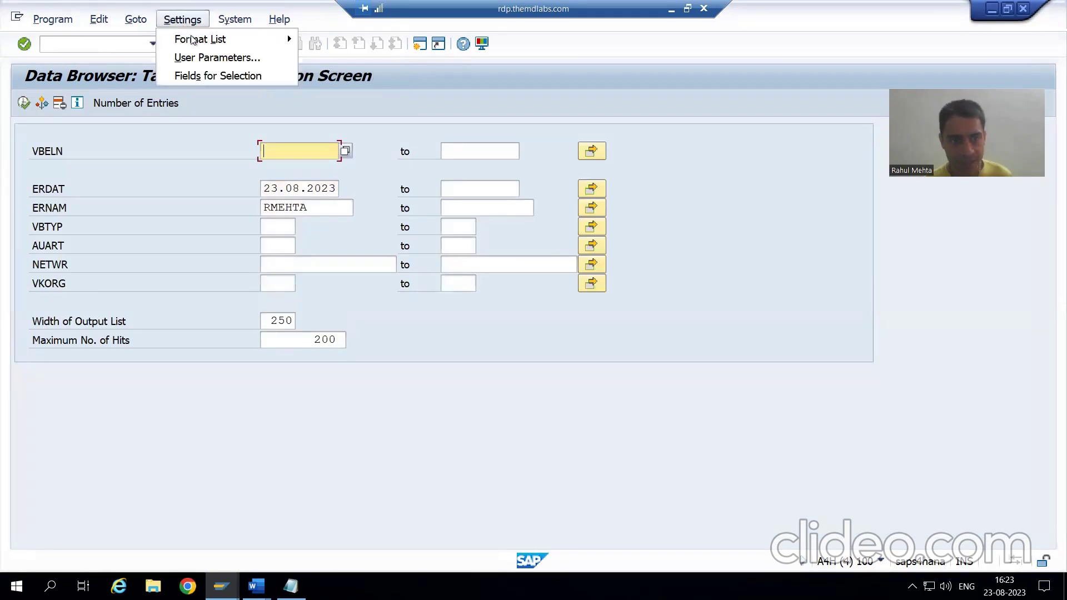
mouse_move(240, 42)
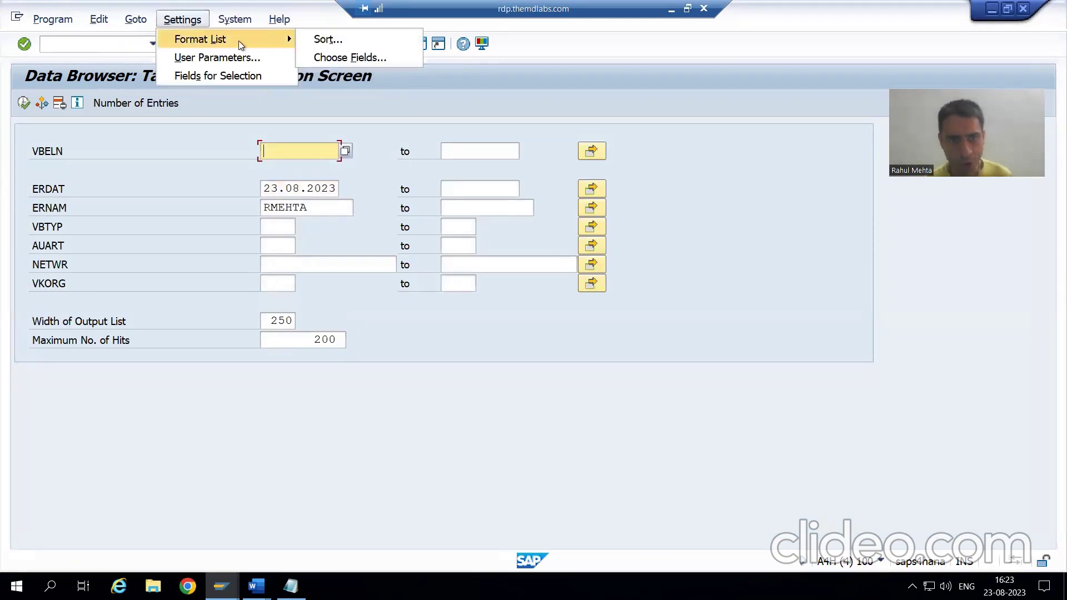
left_click(325, 57)
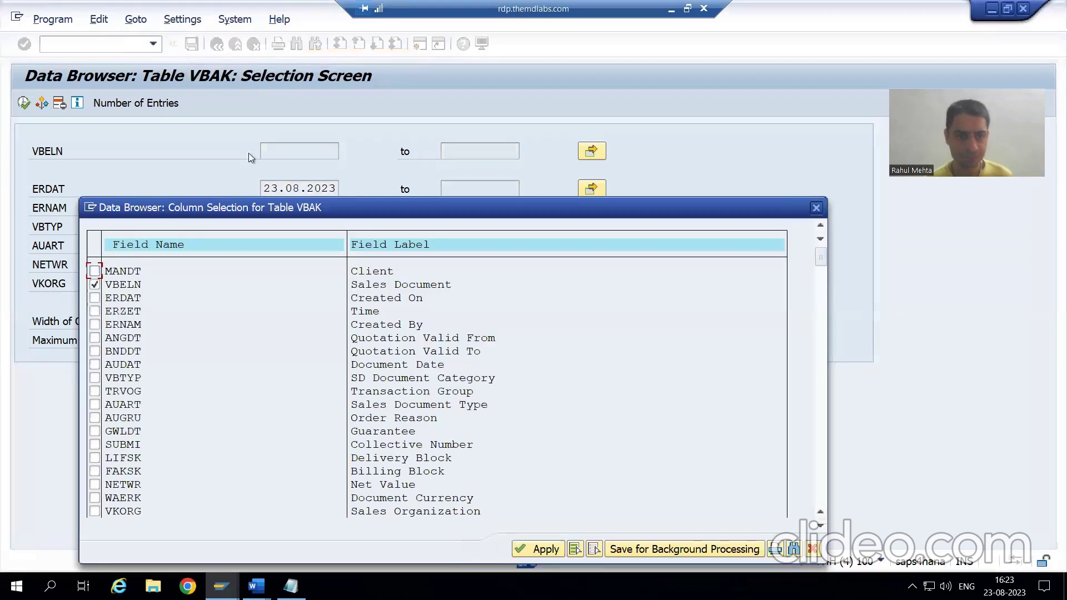
left_click(95, 324)
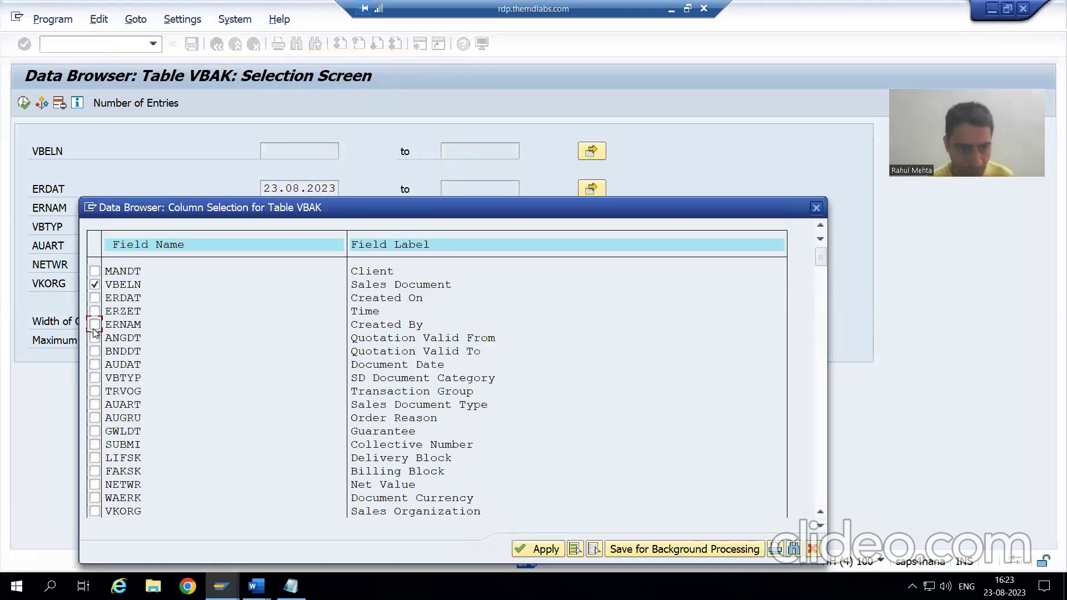
left_click(538, 548)
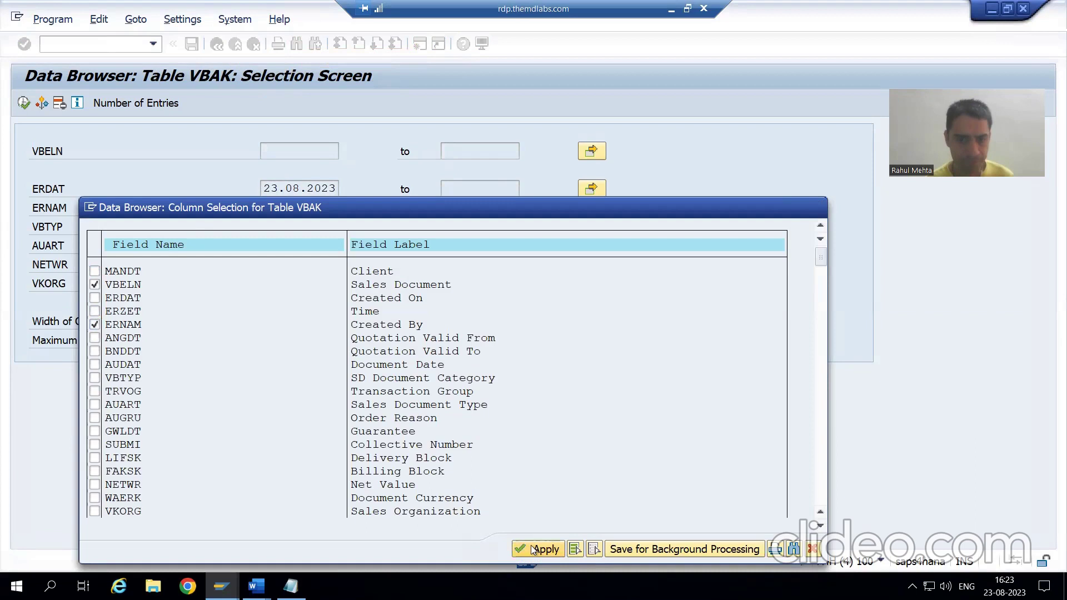
Run the VBAK selection, check the VBELN and ERNAM columns of the entries, and return to the selection screen
left_click(29, 103)
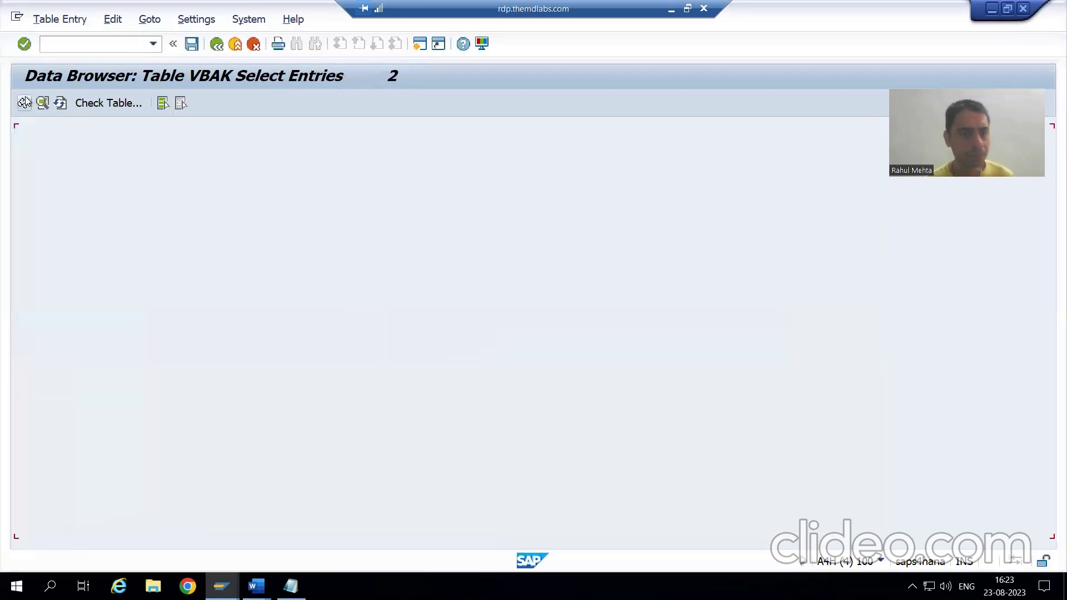
left_click(216, 43)
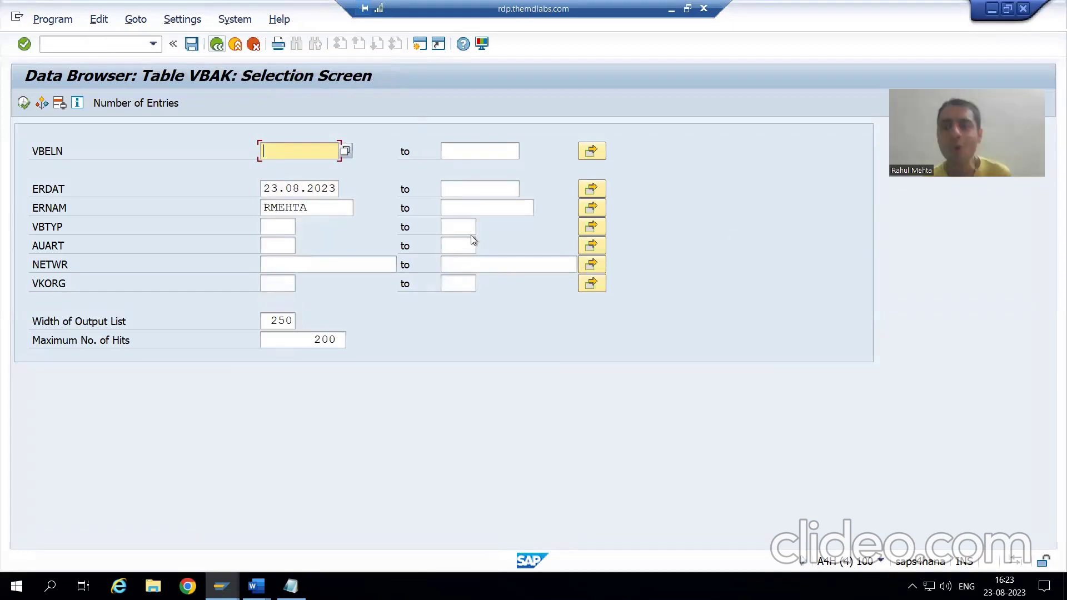
left_click(20, 108)
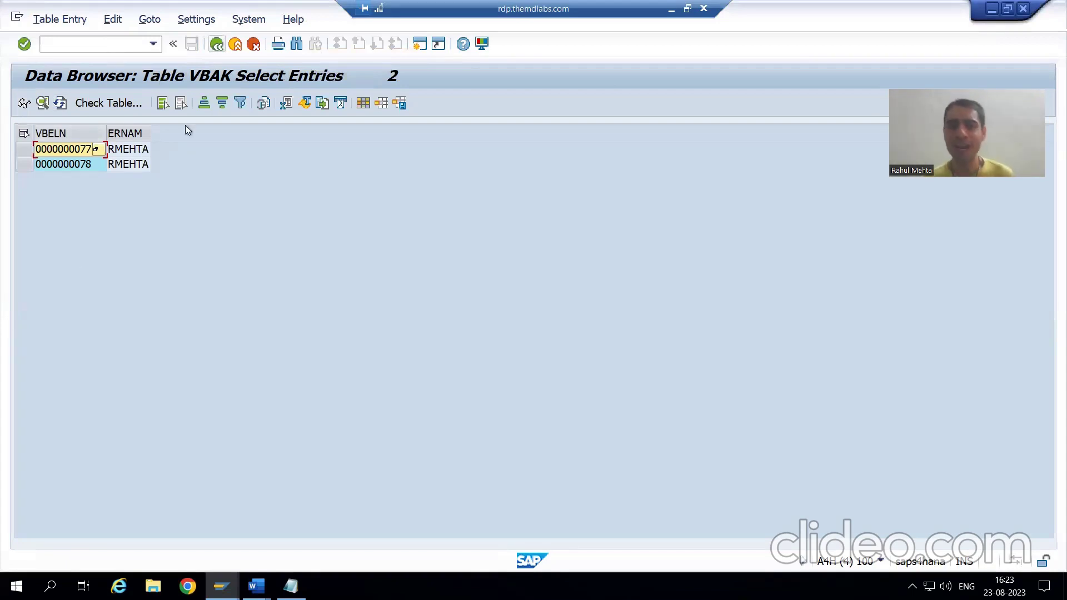
left_click(217, 44)
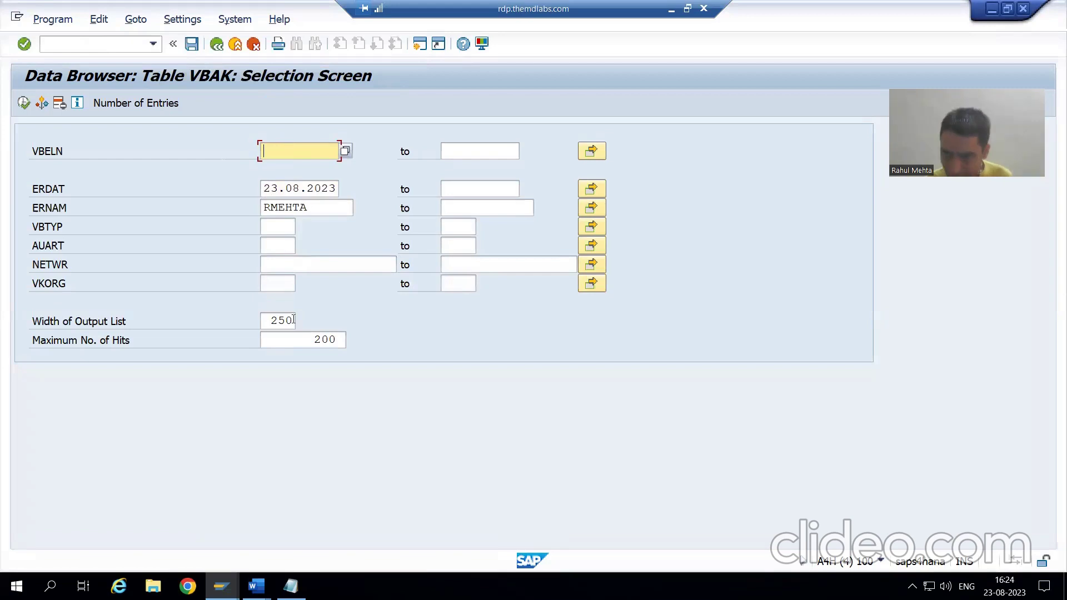
Review the fields for selection and the output column choices for table VBAK, leaving both lists as they are
left_click(182, 20)
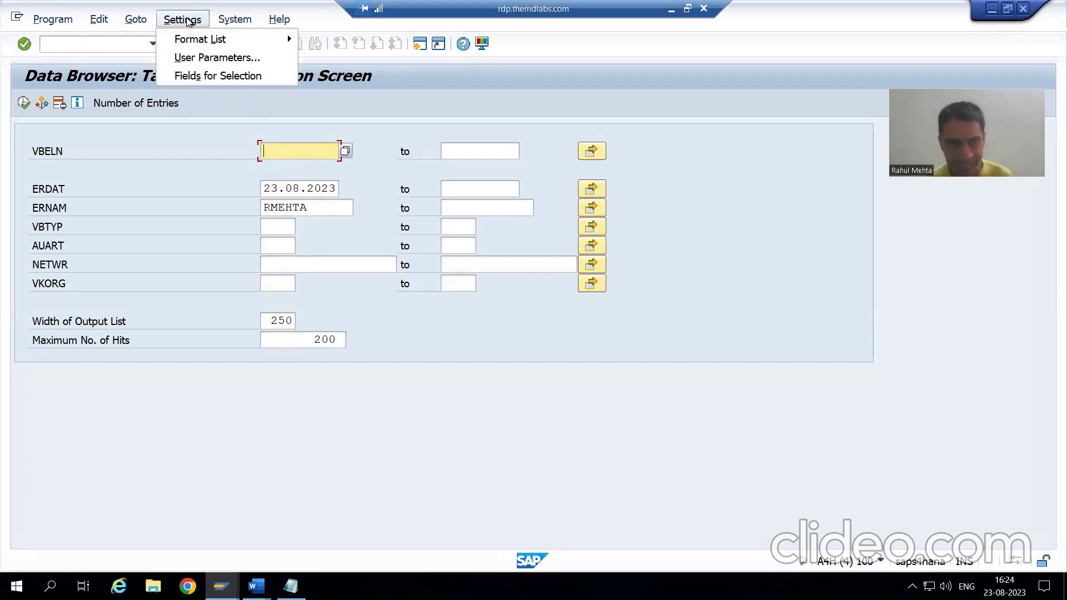
left_click(192, 75)
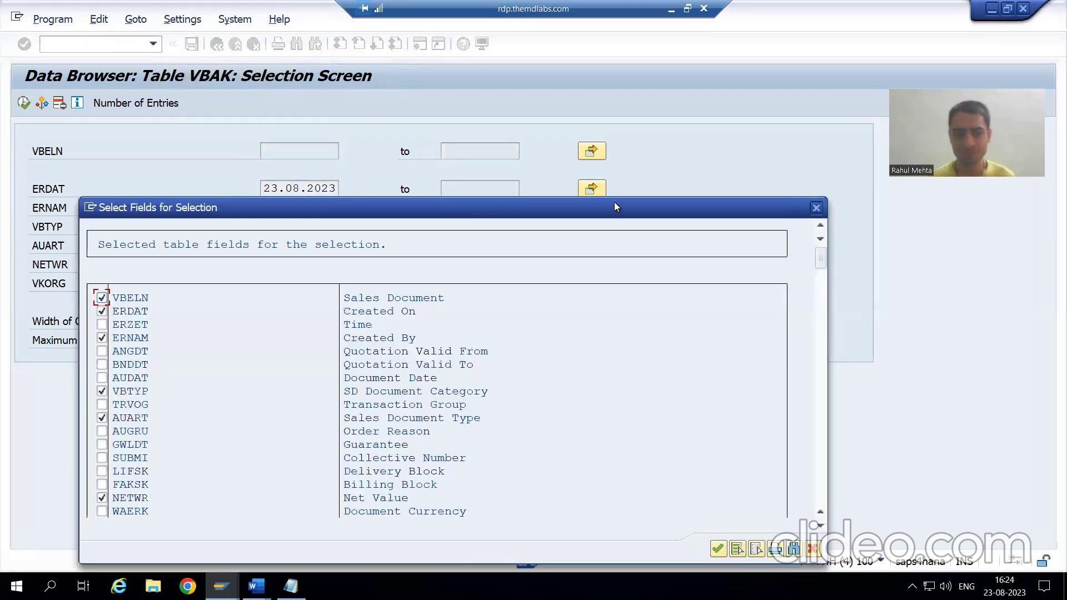
left_click(816, 208)
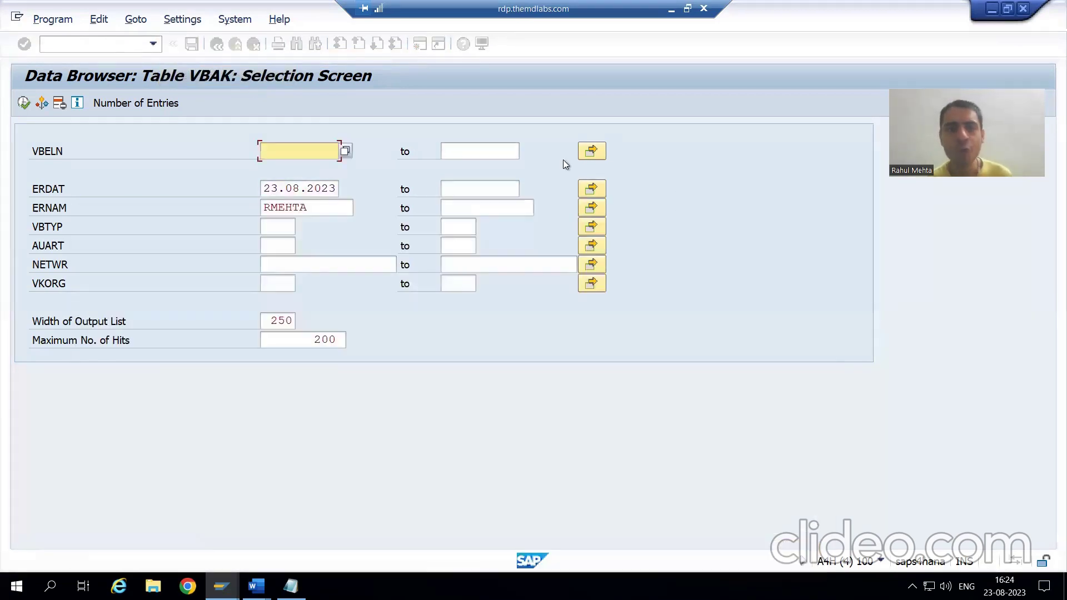
left_click(183, 20)
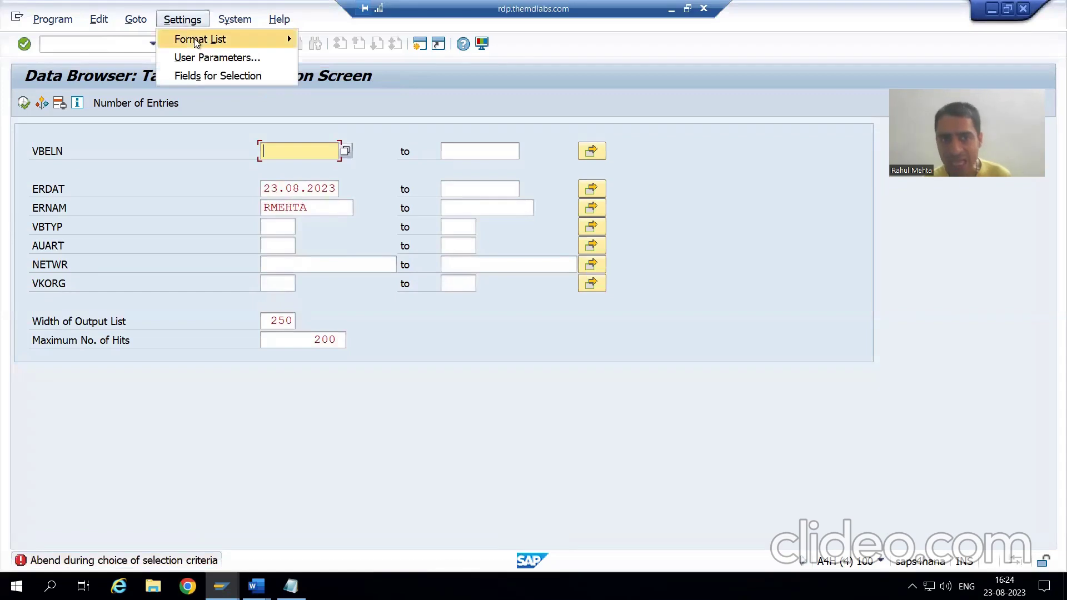
mouse_move(241, 40)
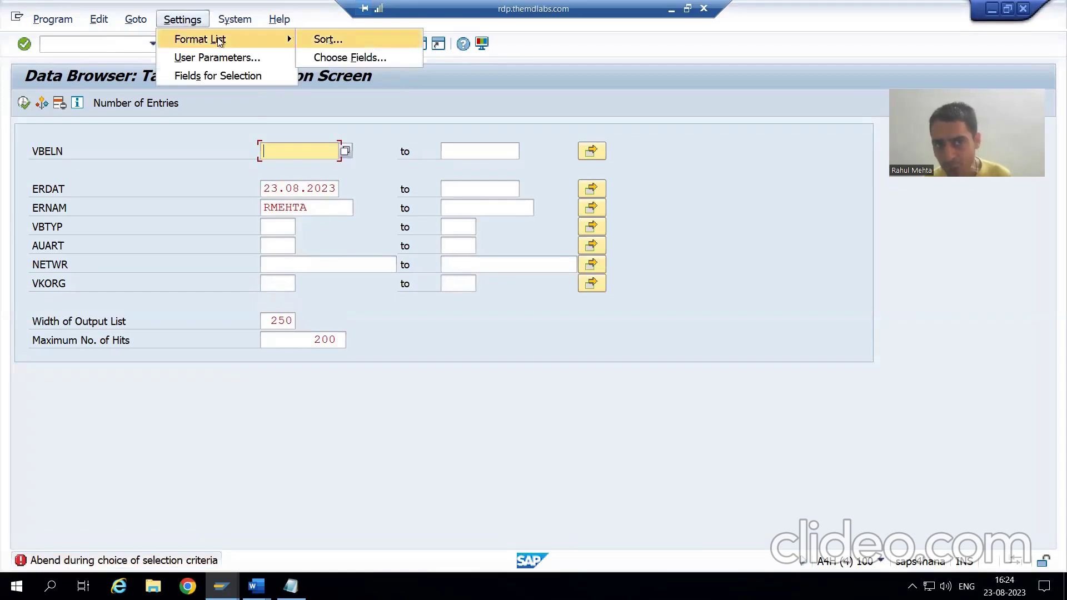
left_click(322, 58)
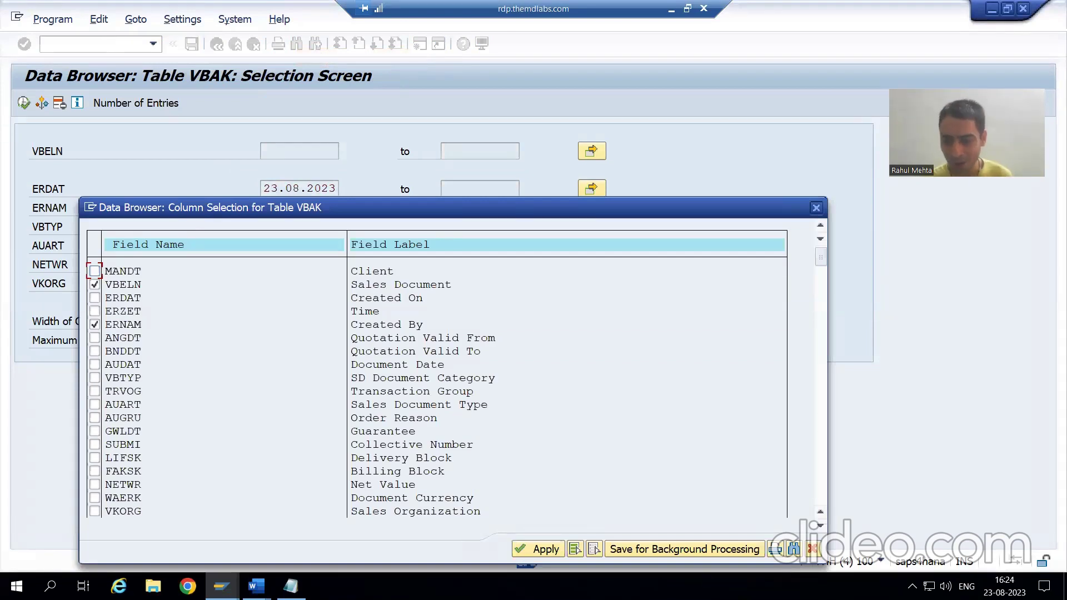
left_click(812, 549)
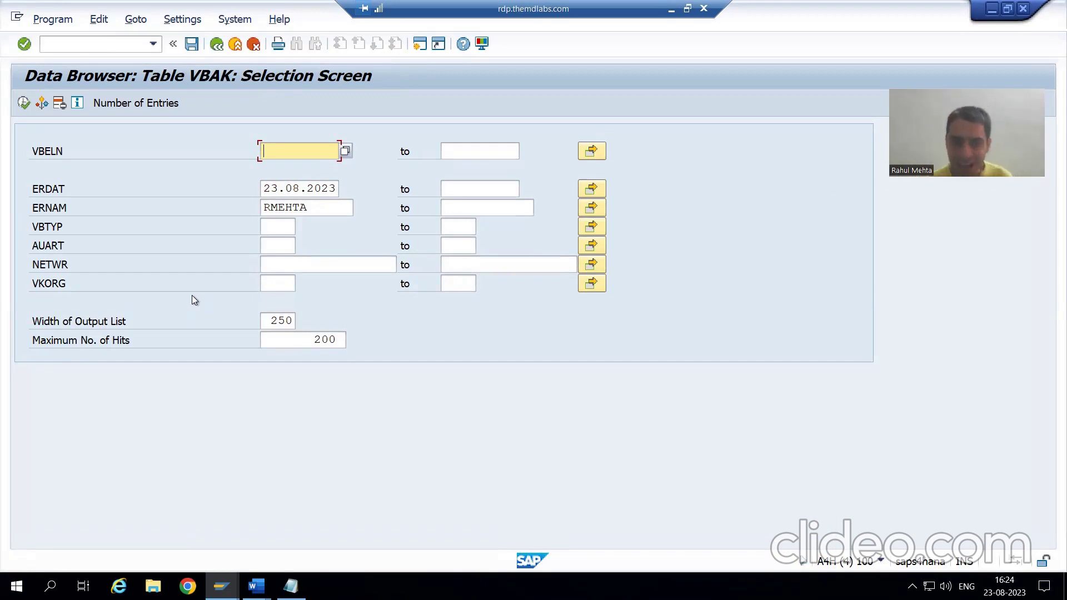
Clear the ERNAM value and run the VBAK selection by ERDAT 23.08.2023 only
left_click(285, 189)
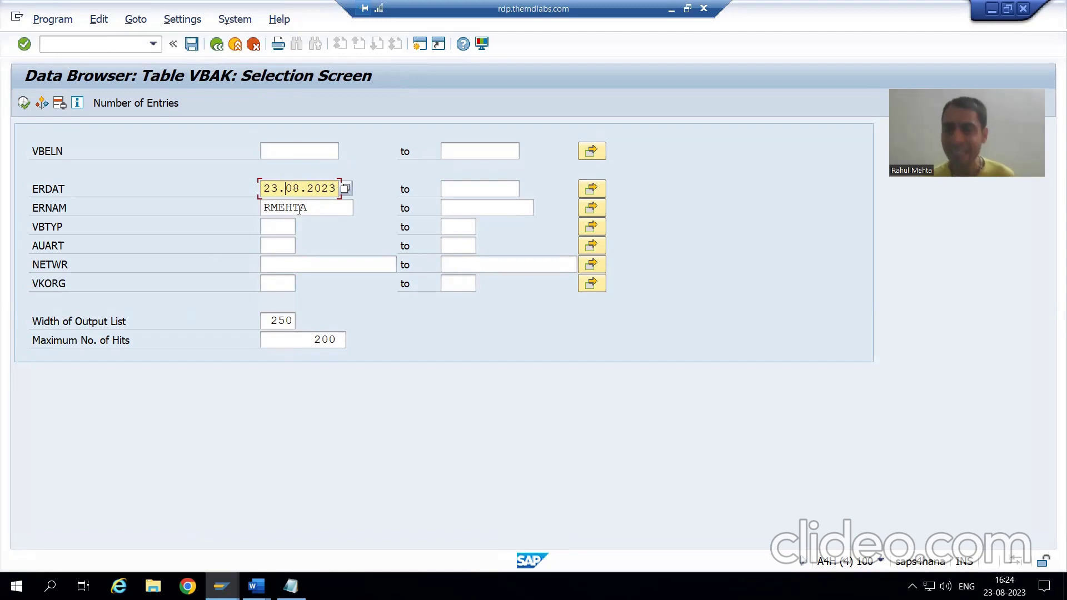
left_click(314, 189)
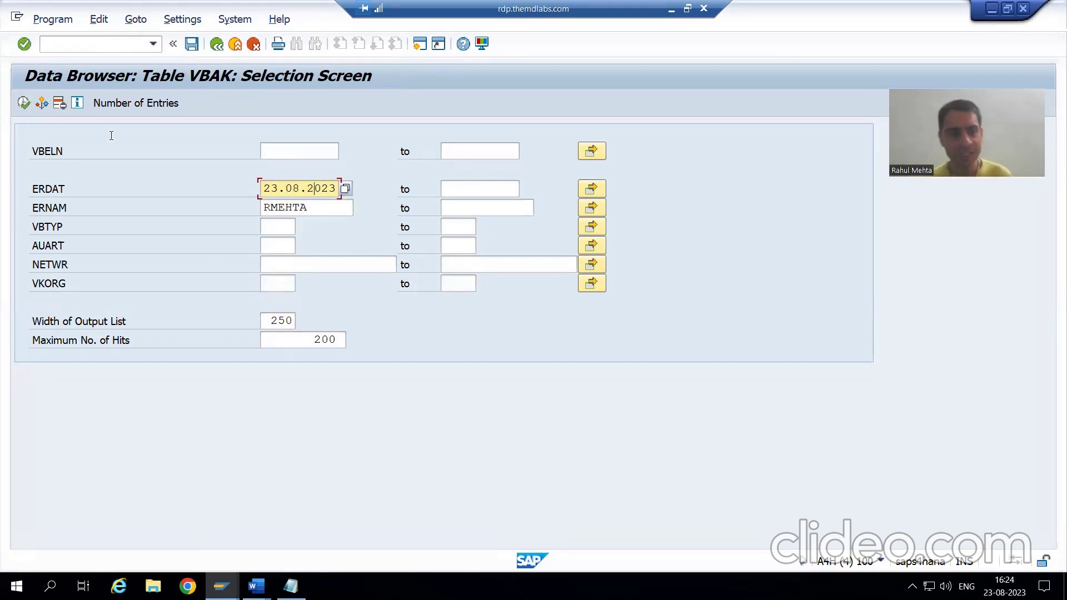
left_click(308, 210)
key("BackSpace")
key("BackSpace")
key("BackSpace")
key("BackSpace")
key("BackSpace")
key("BackSpace")
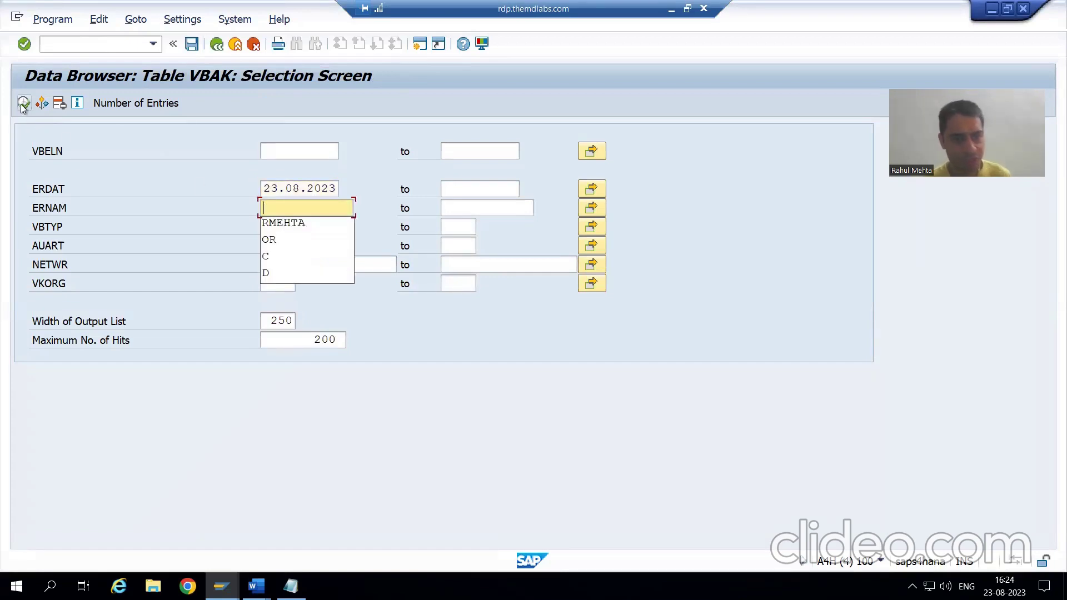
left_click(23, 103)
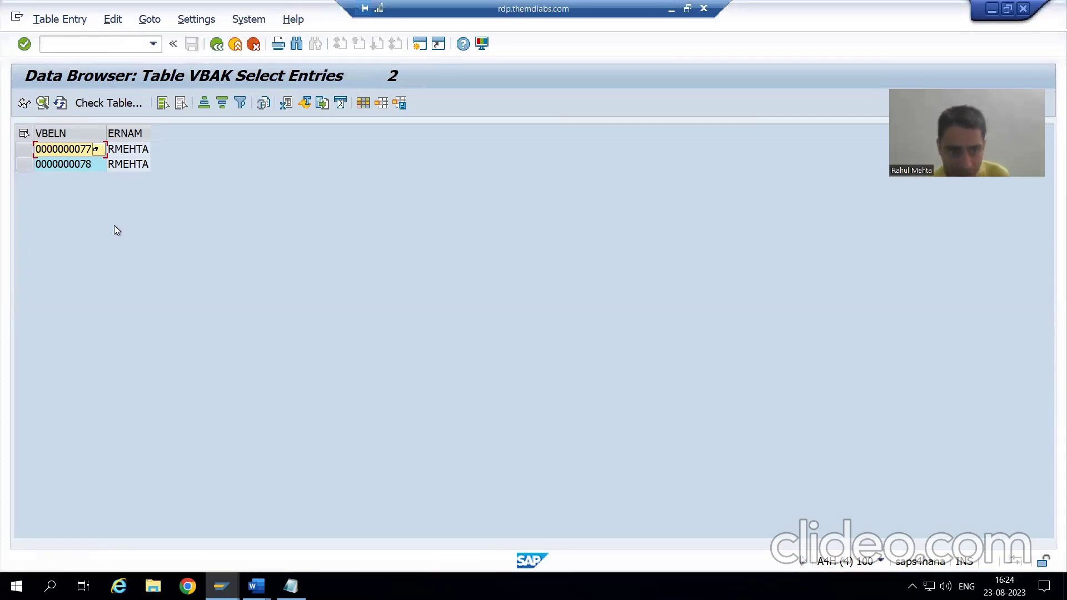
Switch to the Functional Specifications document in Word and examine the table fields listed for the ALV output
left_click(256, 586)
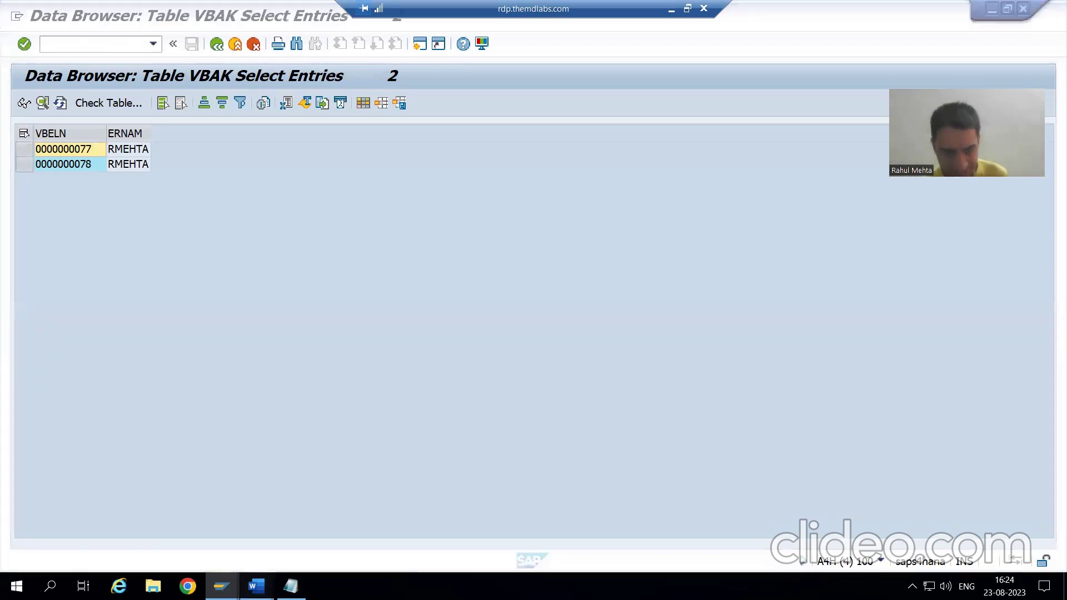
left_click(188, 528)
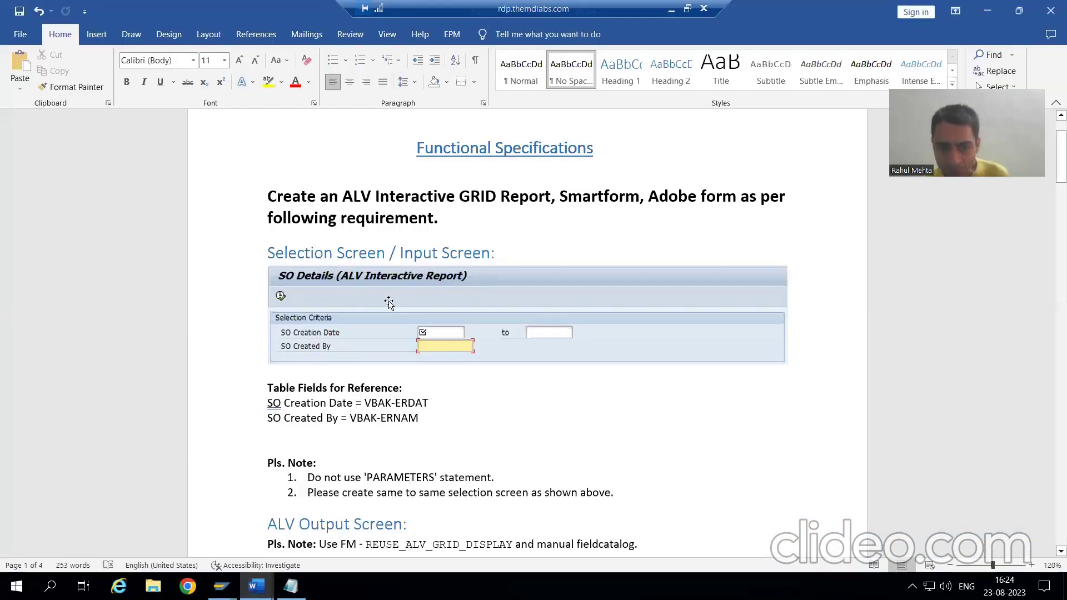
scroll(392, 300, "down", 5)
scroll(392, 300, "down", 15)
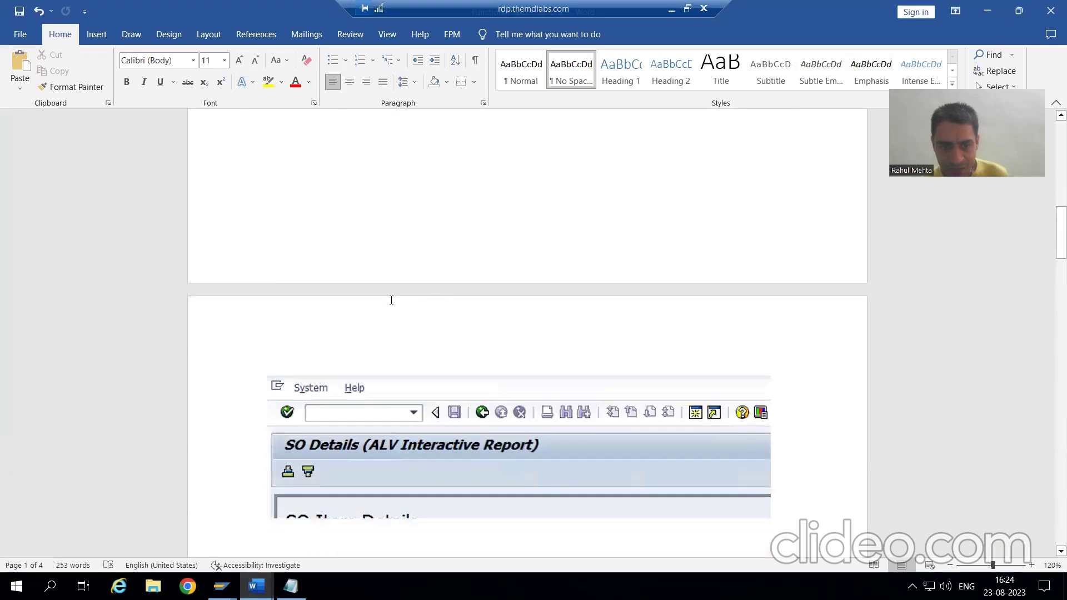
scroll(392, 300, "down", 6)
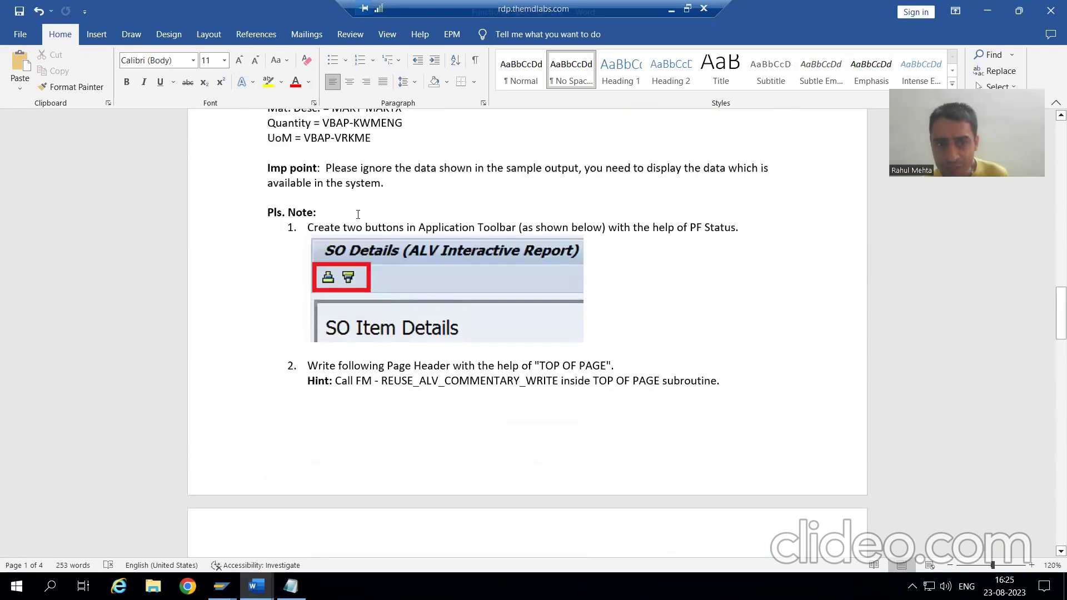
scroll(355, 223, "up", 3)
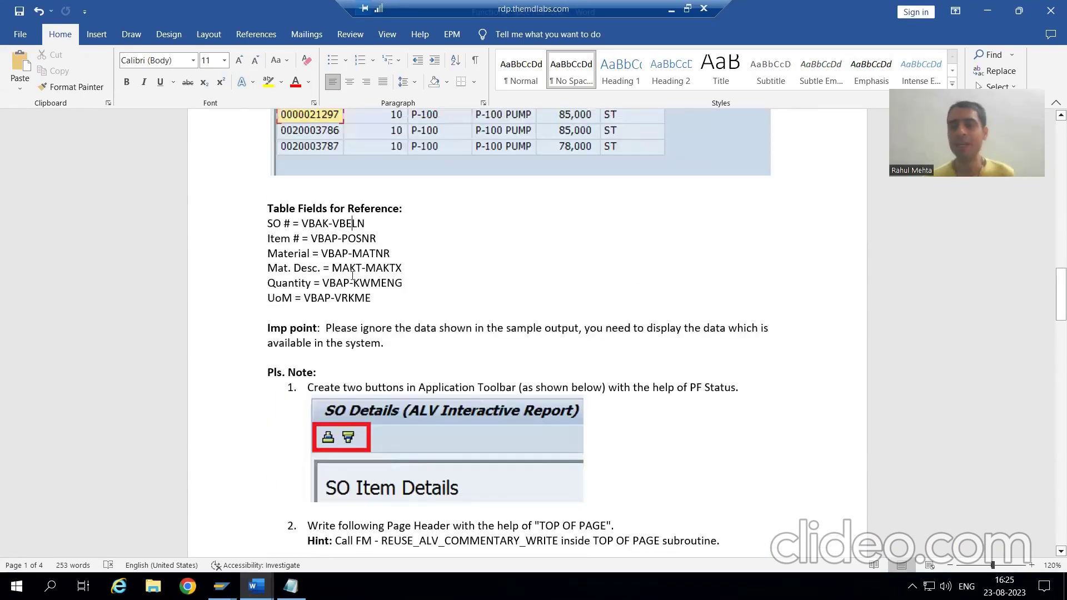
Switch back to SAP, open SE11 in a new session with /ose11, and enter VBAP as the database table
key("alt+Tab")
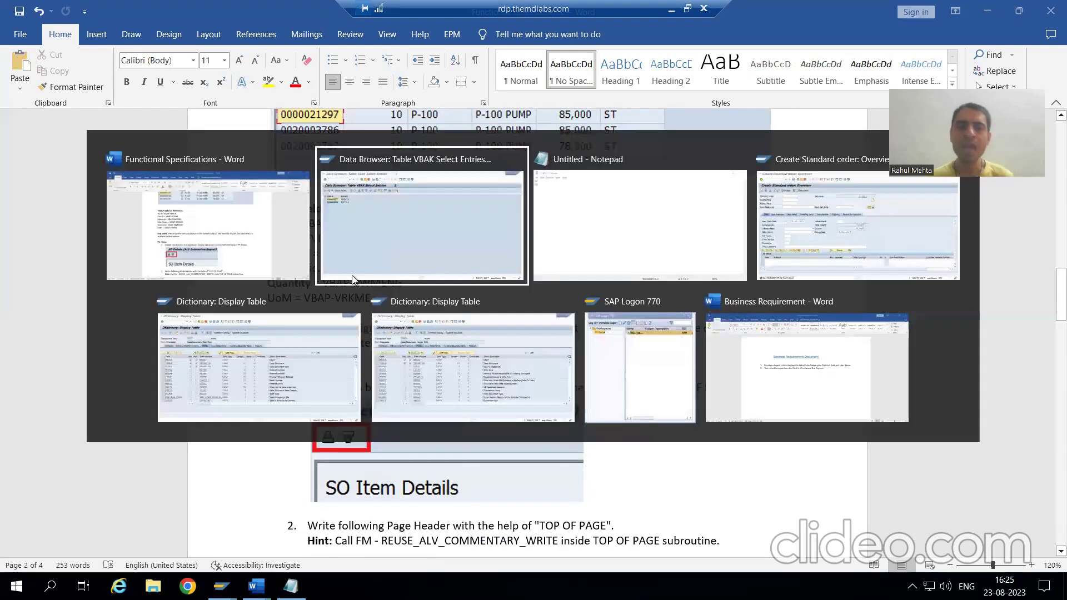
left_click(94, 46)
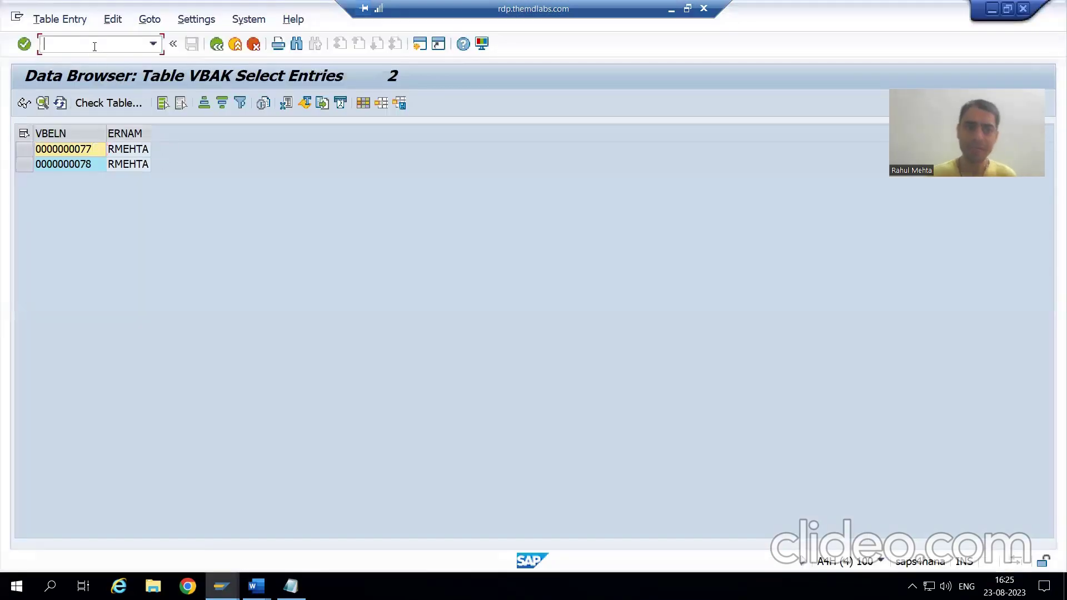
type("/ose11")
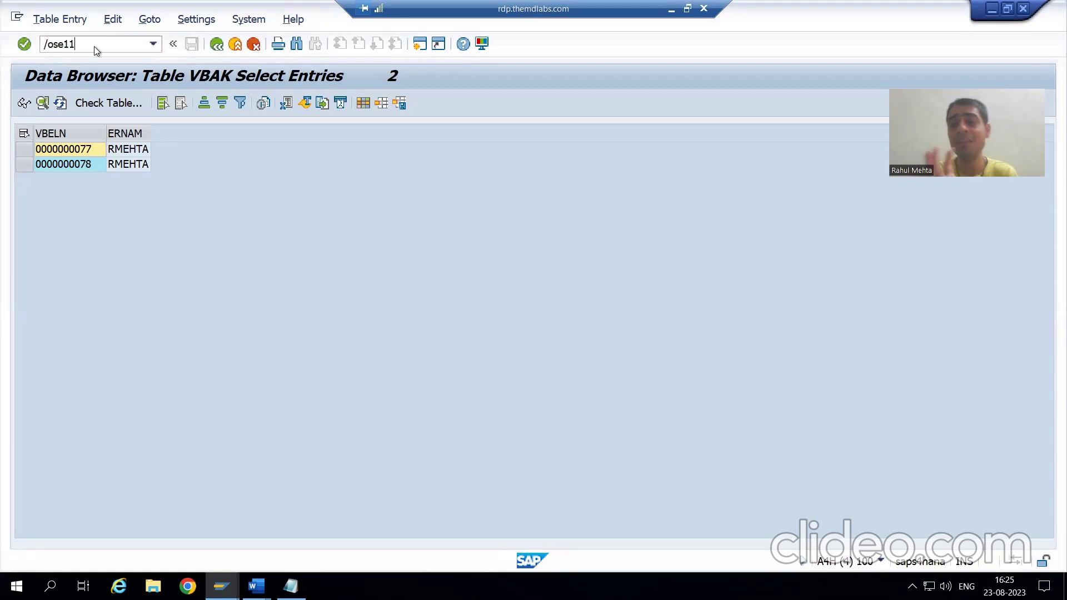
key("Return")
type("vbap")
key("Return")
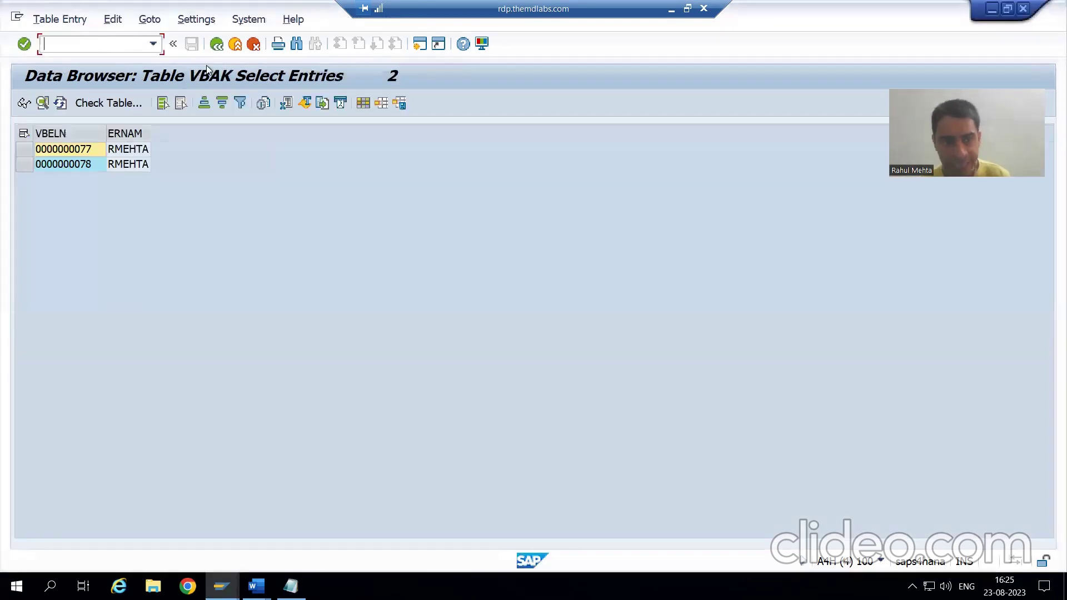
Rerun the VBAK selection for ERDAT 23.08.2023 and switch back to the ABAP Dictionary session
left_click(217, 44)
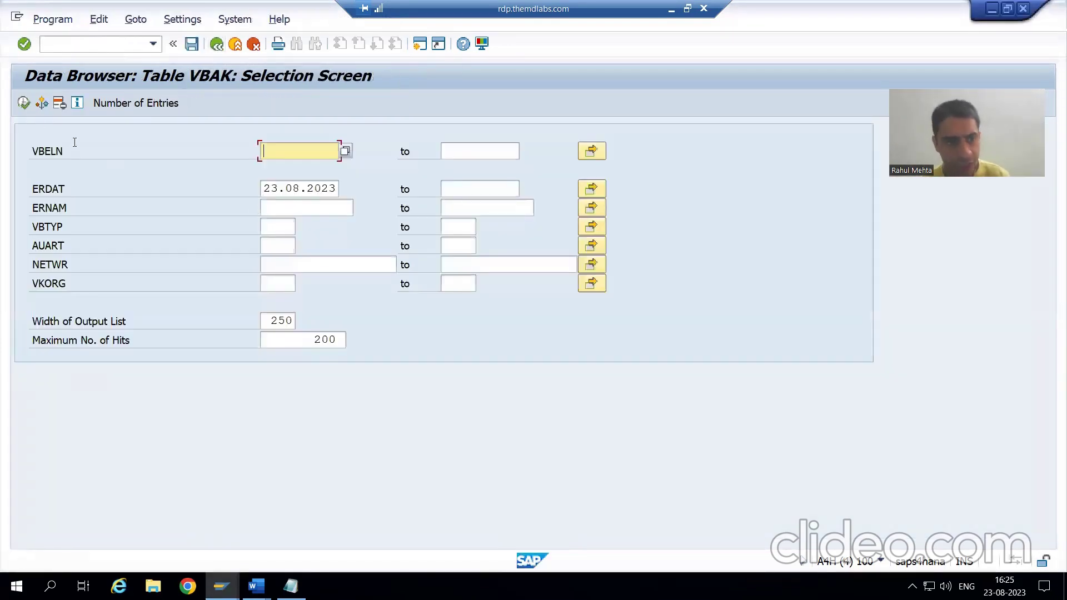
left_click(24, 103)
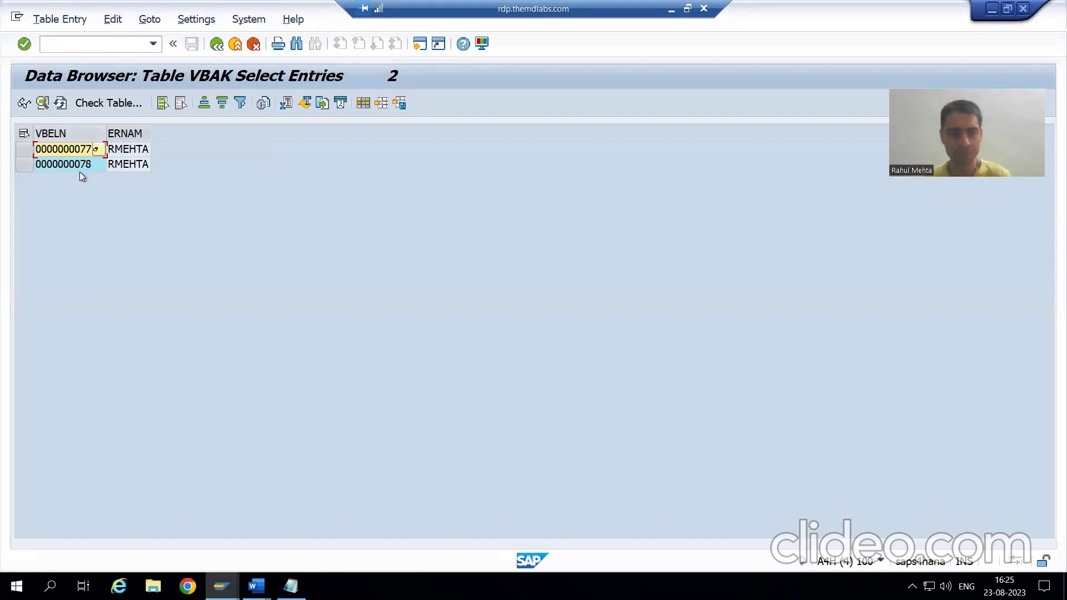
key("alt+Tab")
Display the definition of table VBAP and check its VBELN field and short description
left_click(220, 169)
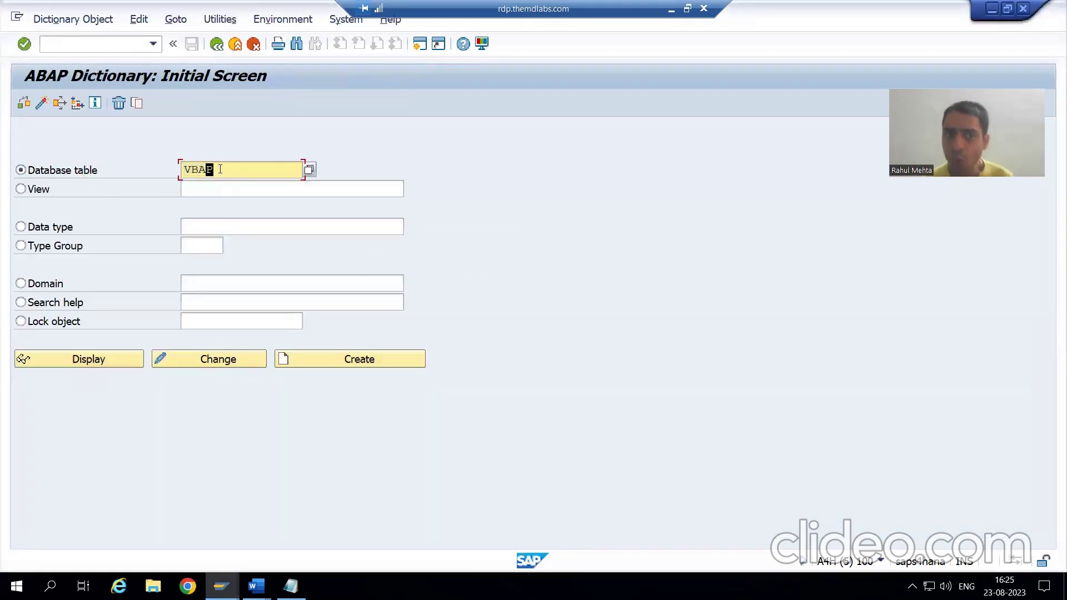
left_click(122, 358)
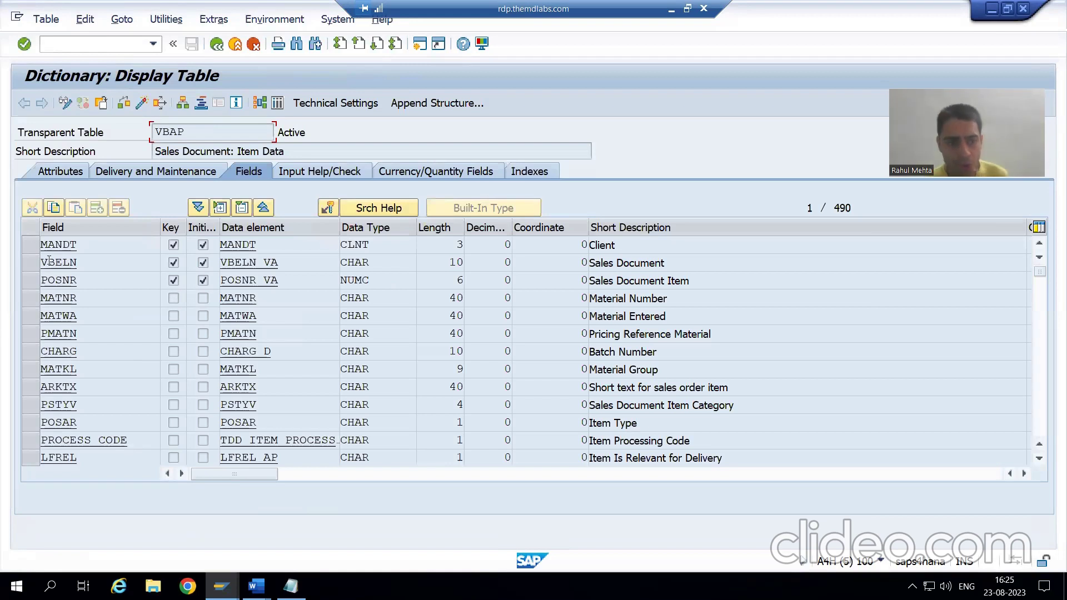
left_click(665, 263)
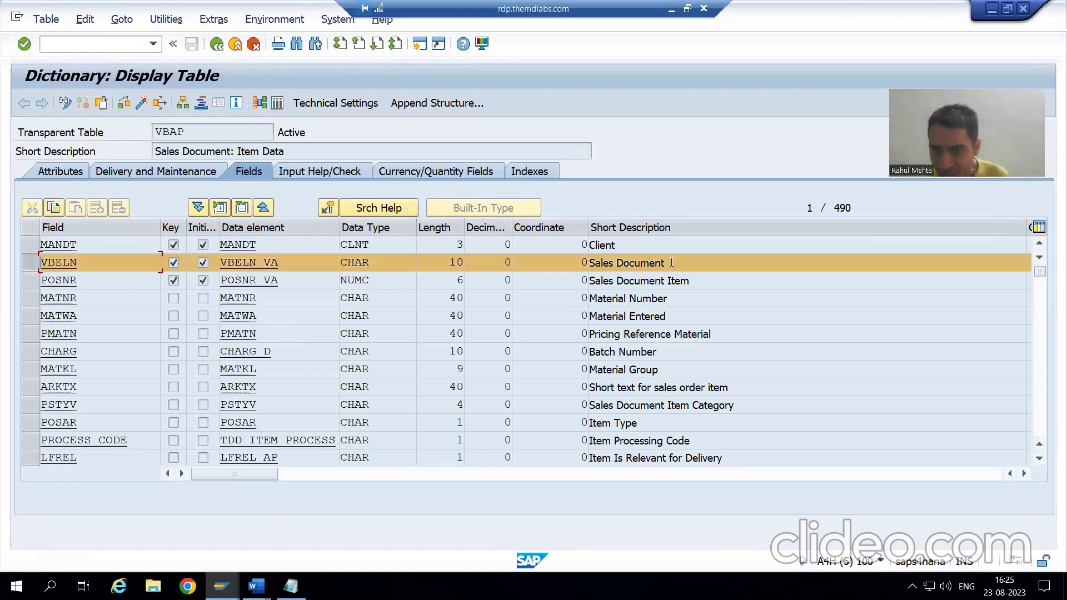
left_click_drag(667, 263, 584, 263)
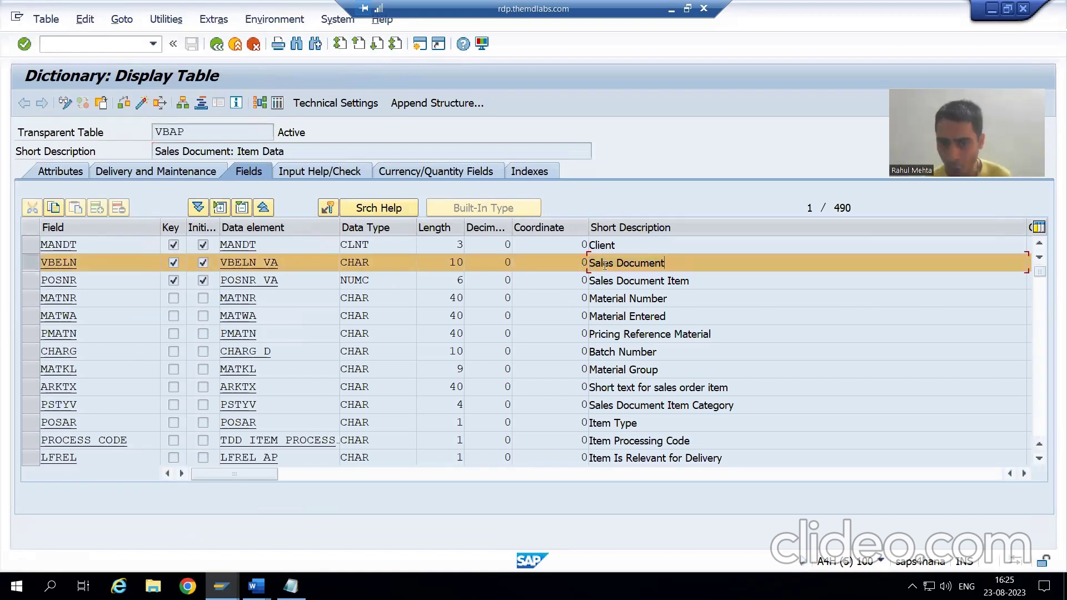
left_click(577, 263)
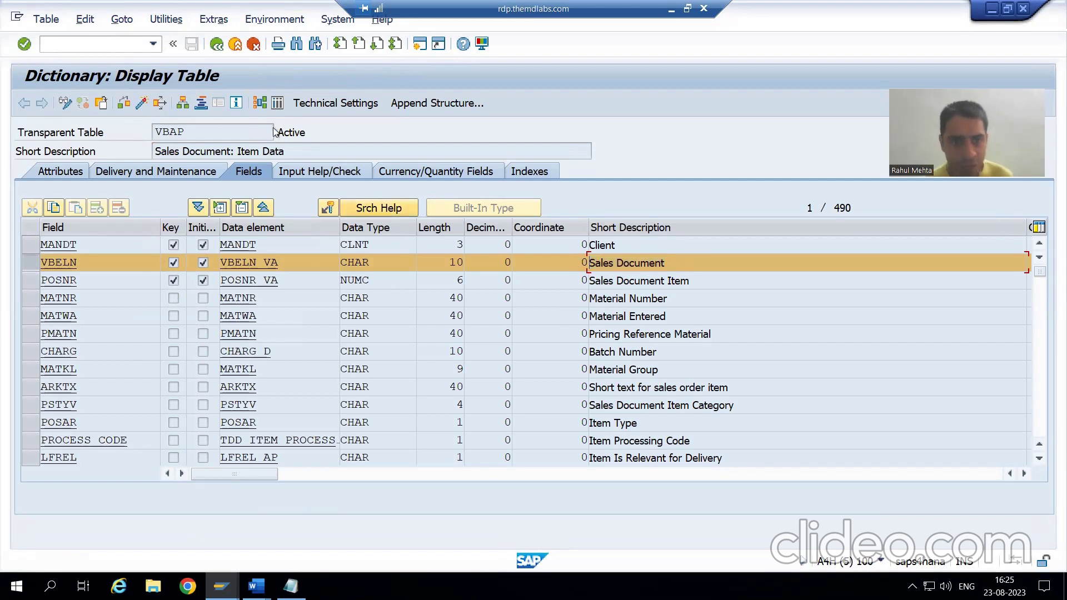
Open the VBAP data selection screen and copy the VBELN values from the VBAK results in the other session
left_click(278, 103)
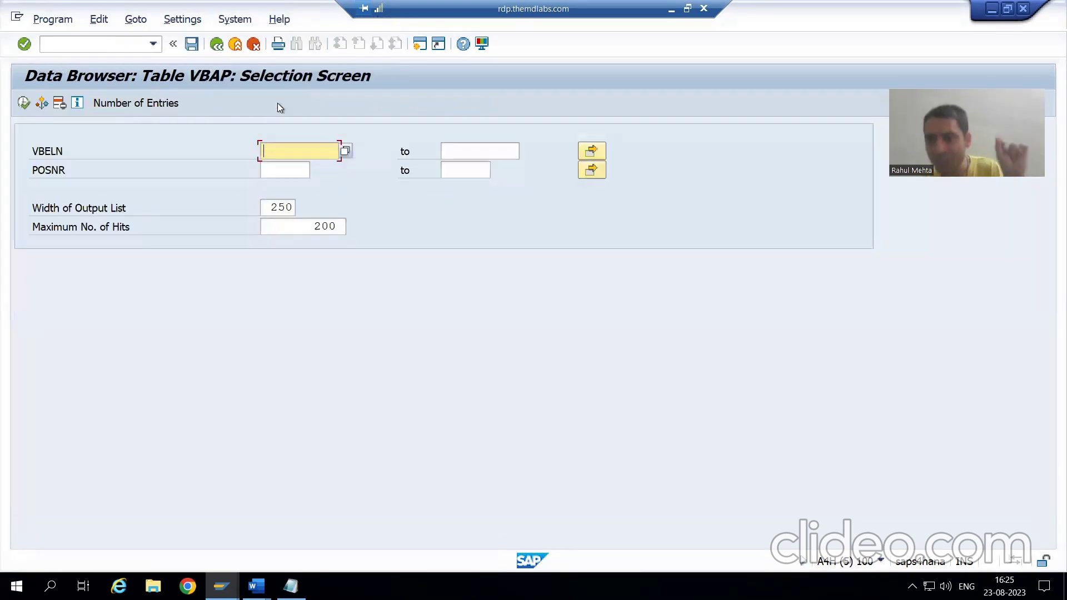
key("alt+Tab")
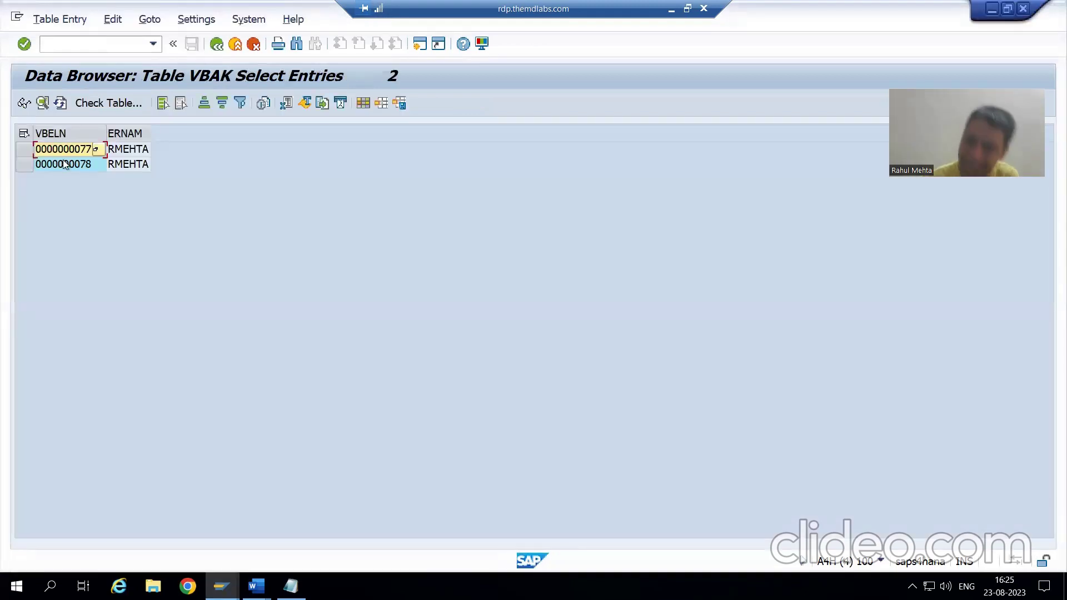
key("alt+Tab")
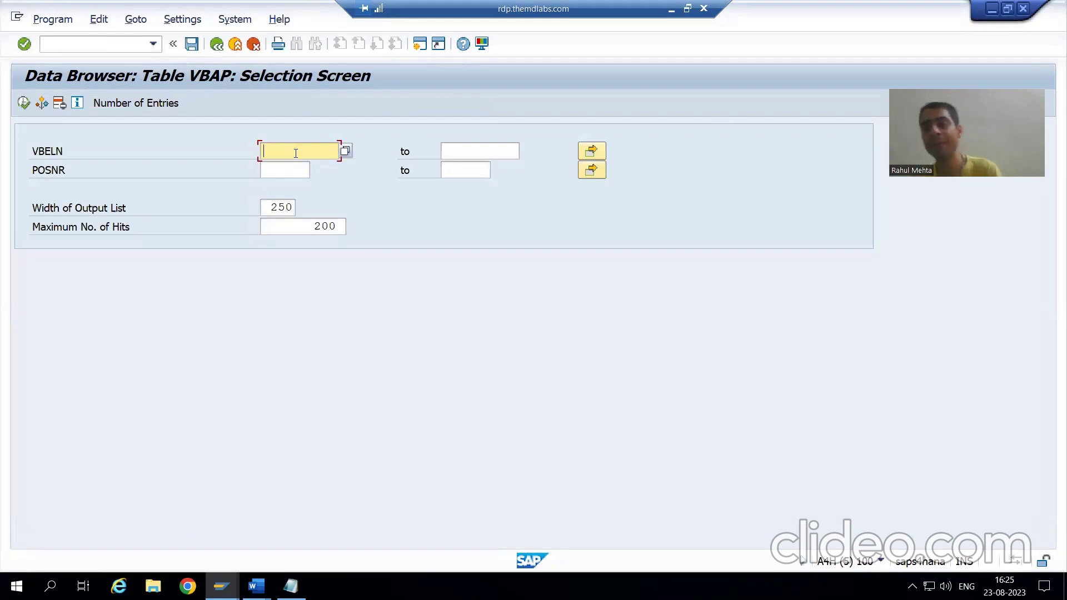
key("alt+Tab")
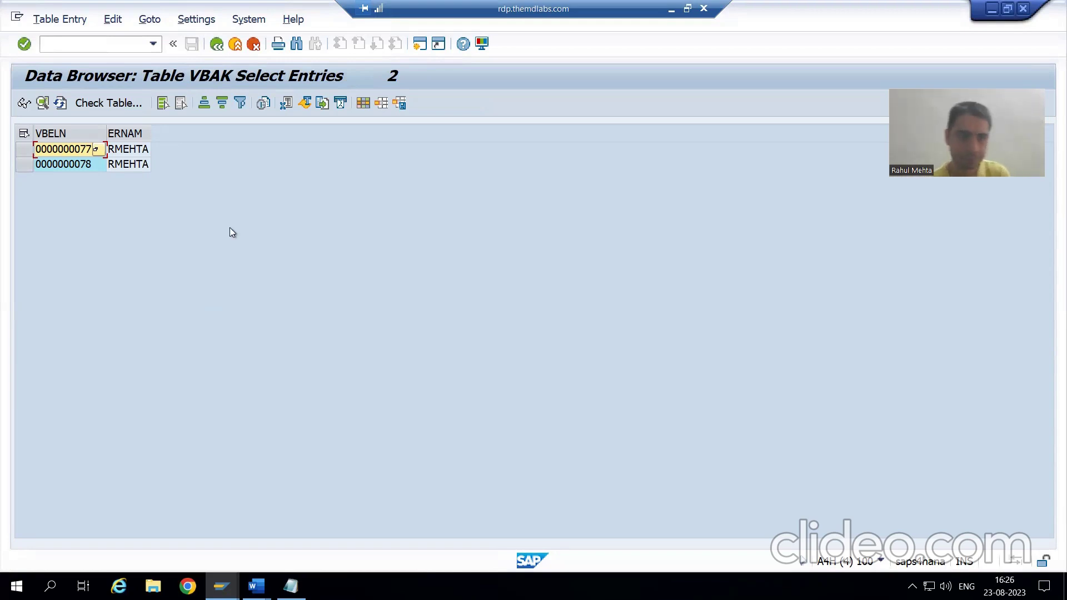
left_click(55, 165)
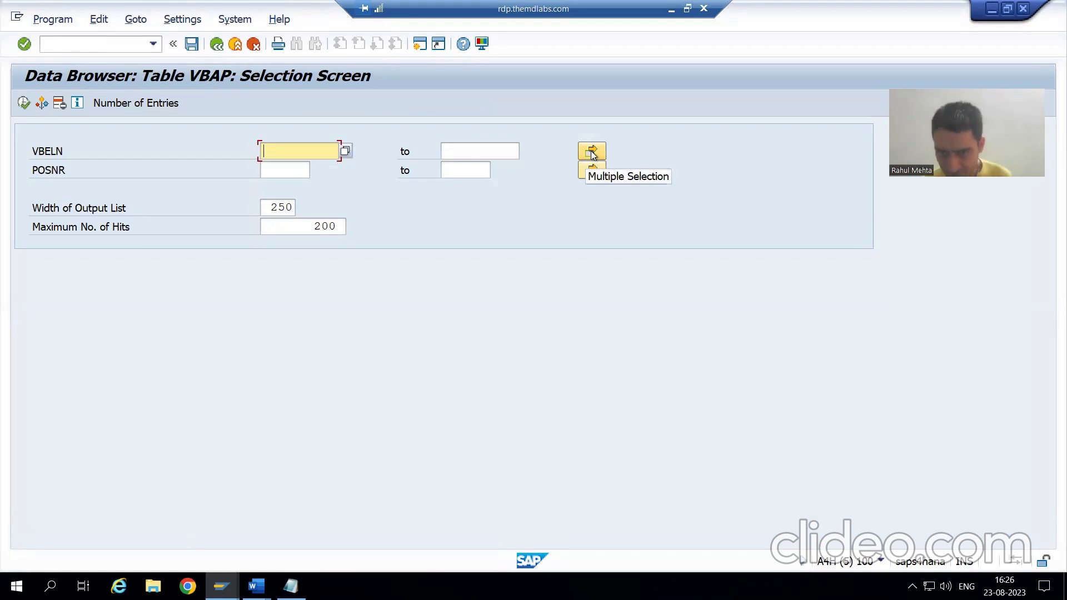
Paste the copied sales order numbers as single values into the multiple selection for VBELN in VBAP and apply it
left_click(592, 153)
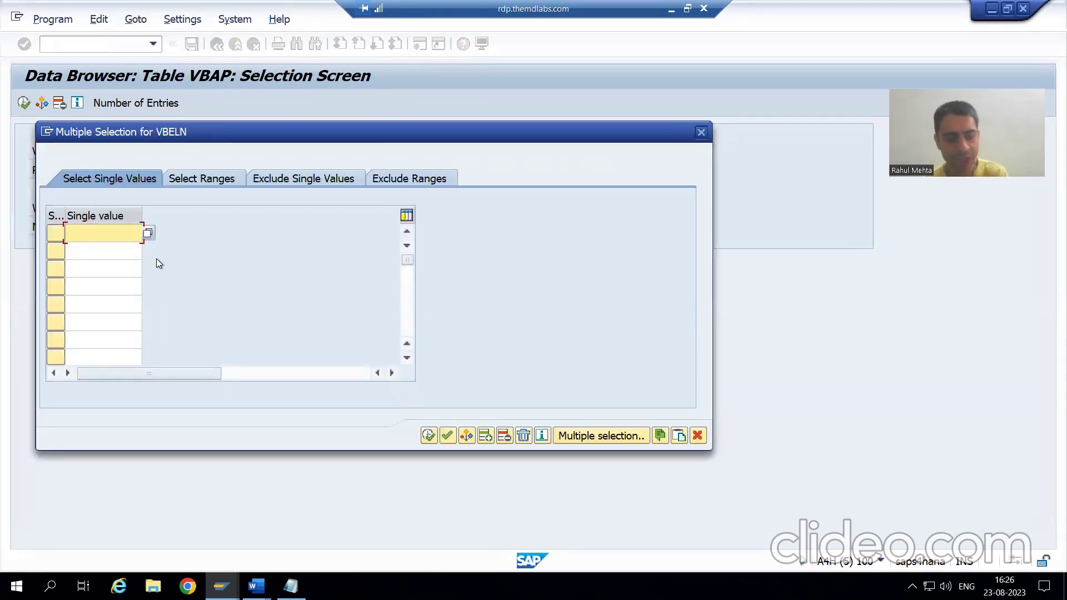
key("ctrl+v")
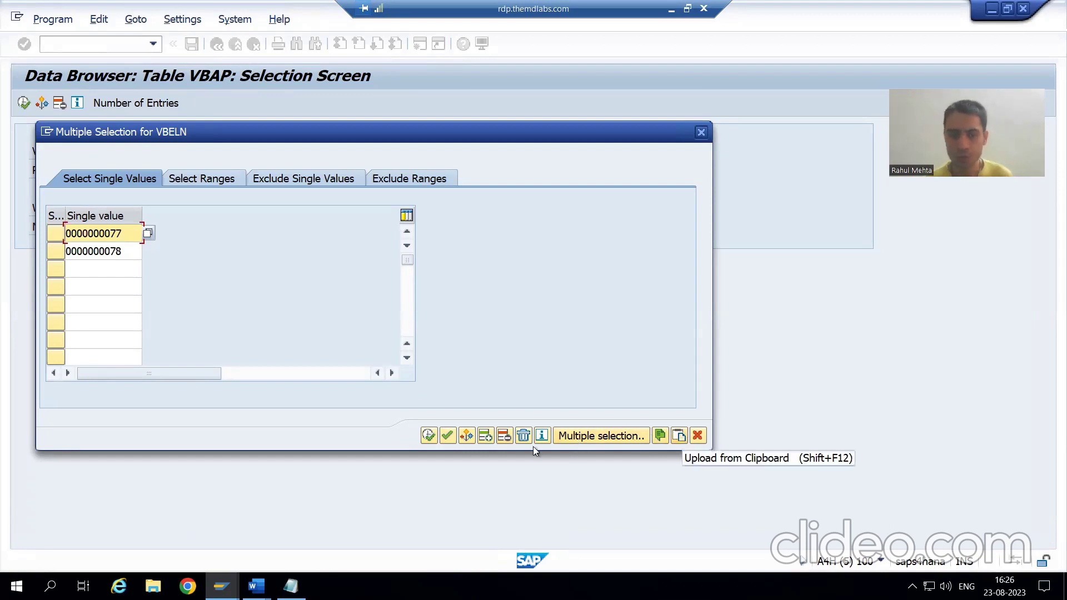
left_click(428, 436)
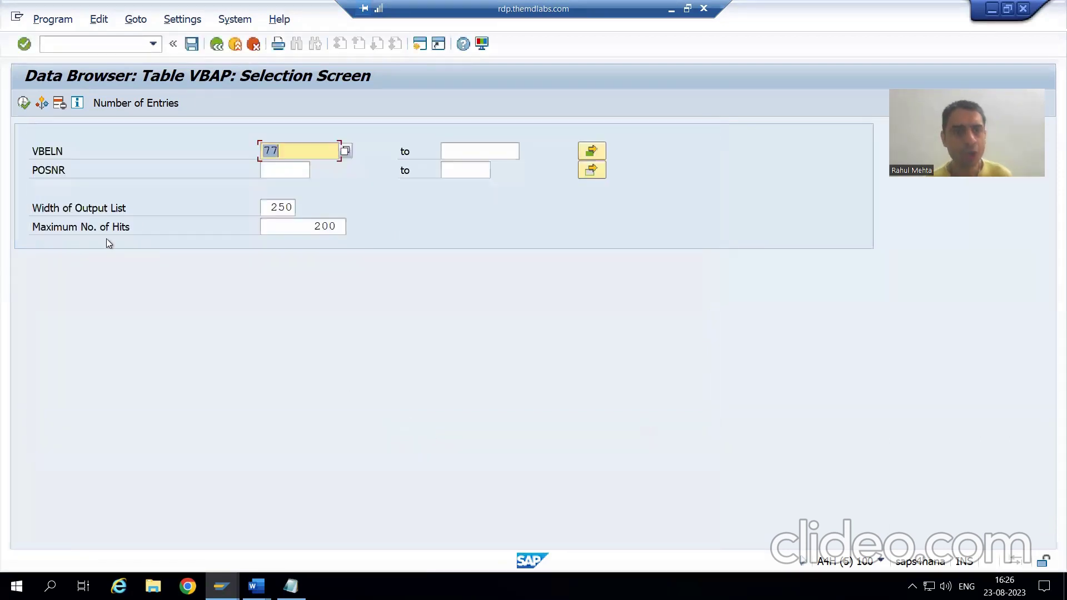
Run the VBAP selection for the pasted sales order numbers and open transaction VA03 in a new session
left_click(24, 103)
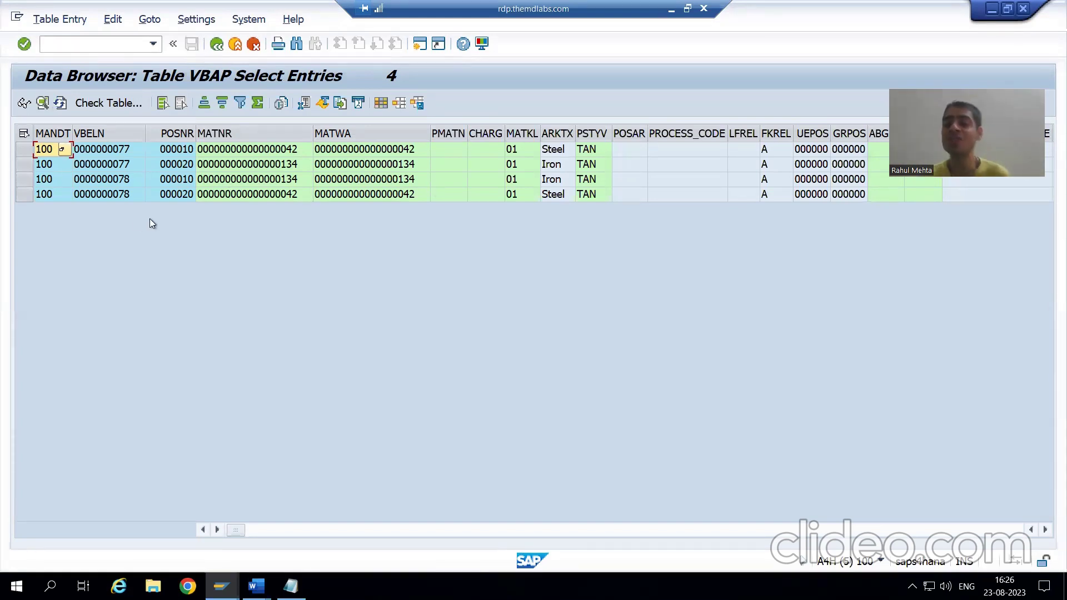
left_click(74, 44)
type("/")
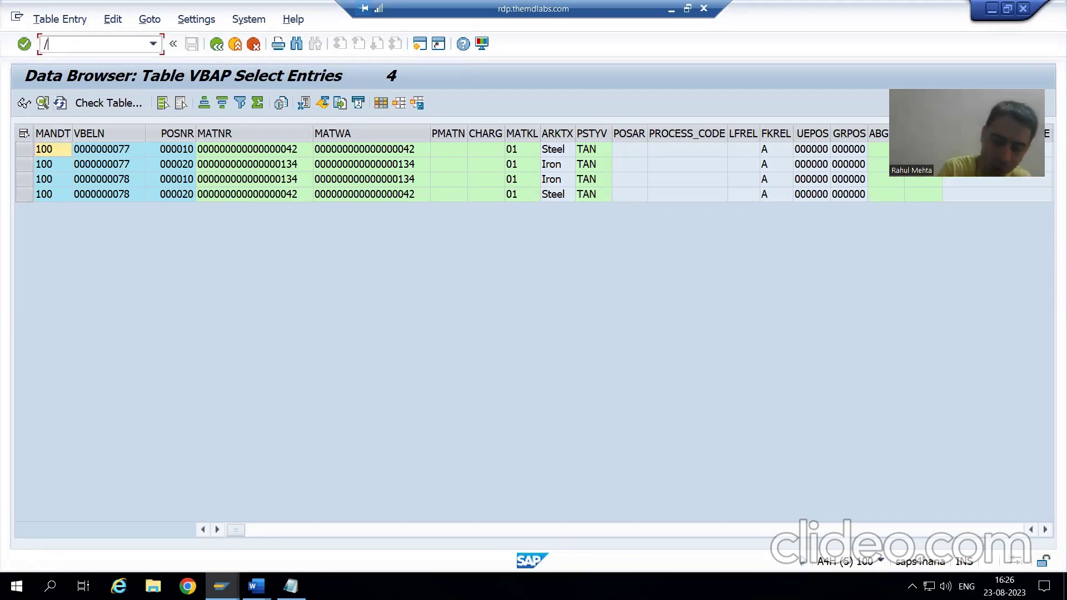
type("ova03")
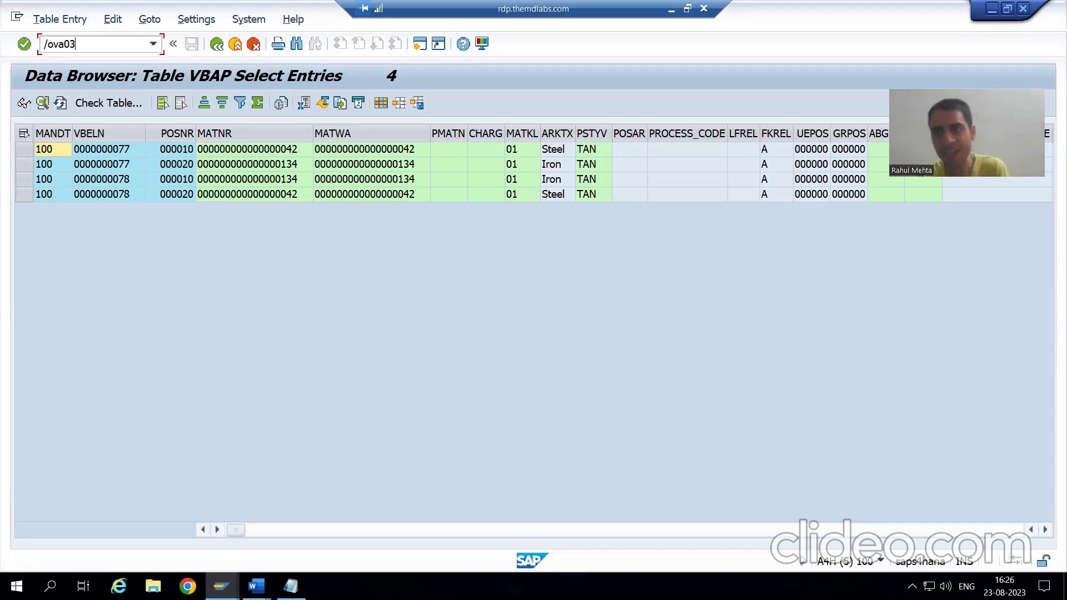
key("Return")
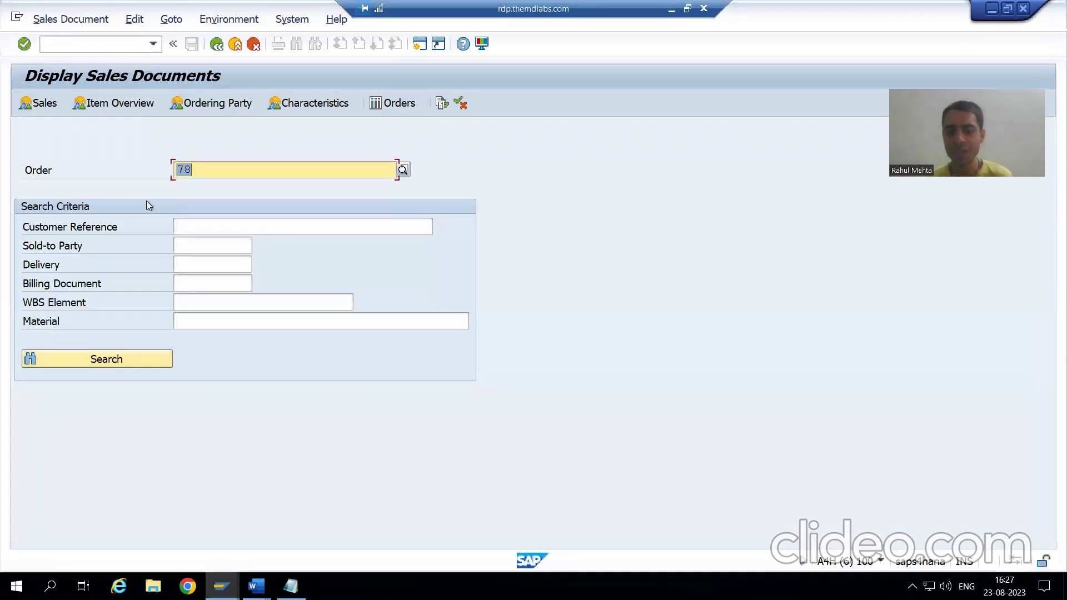
Display the first sales order from the VBAP results in VA03 and check its item materials
type("77")
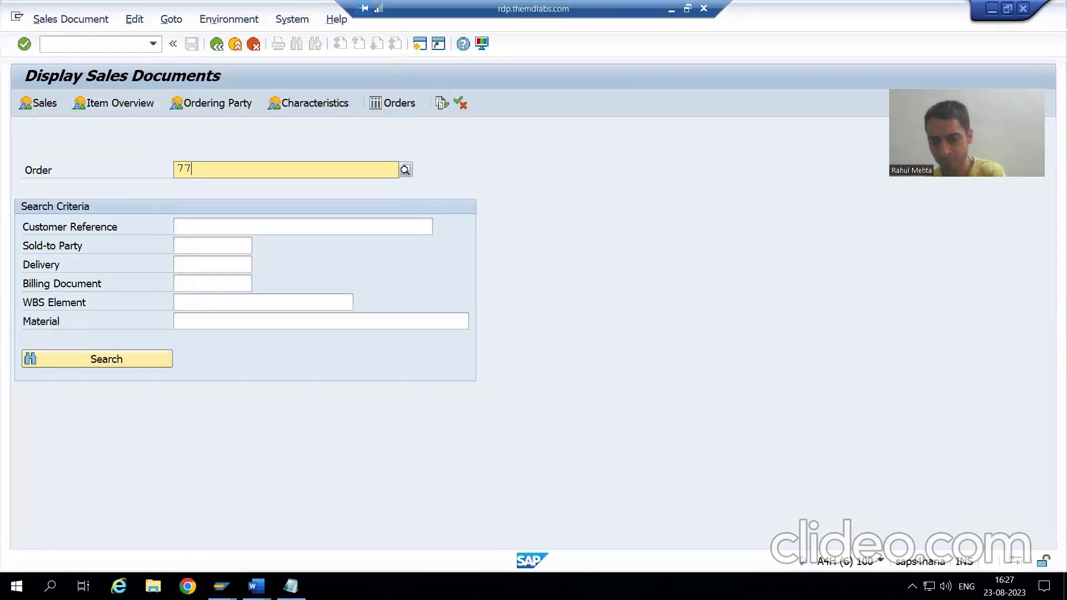
key("Return")
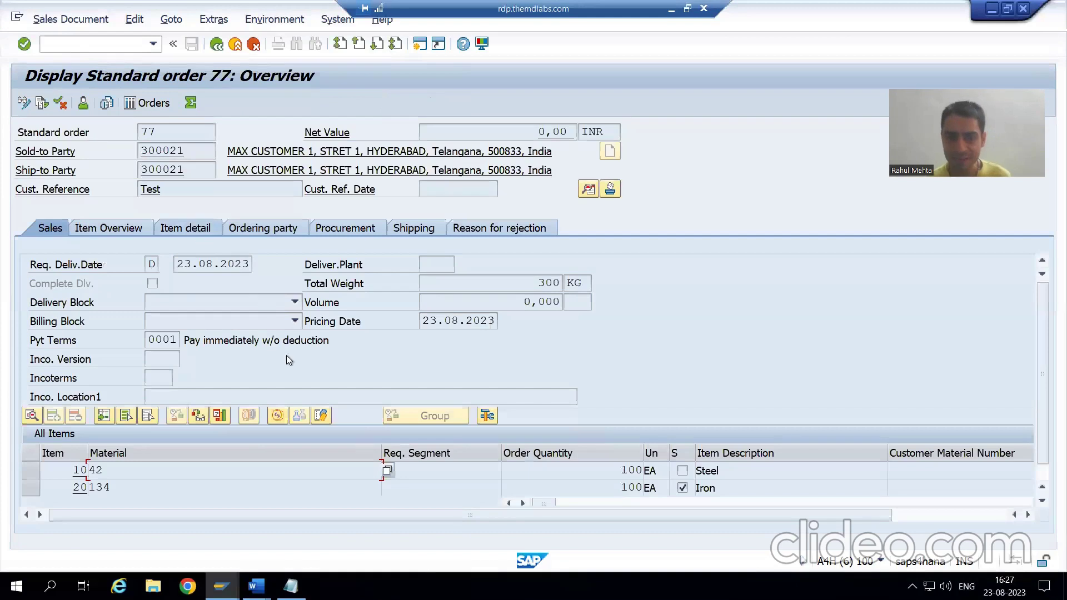
left_click(113, 488)
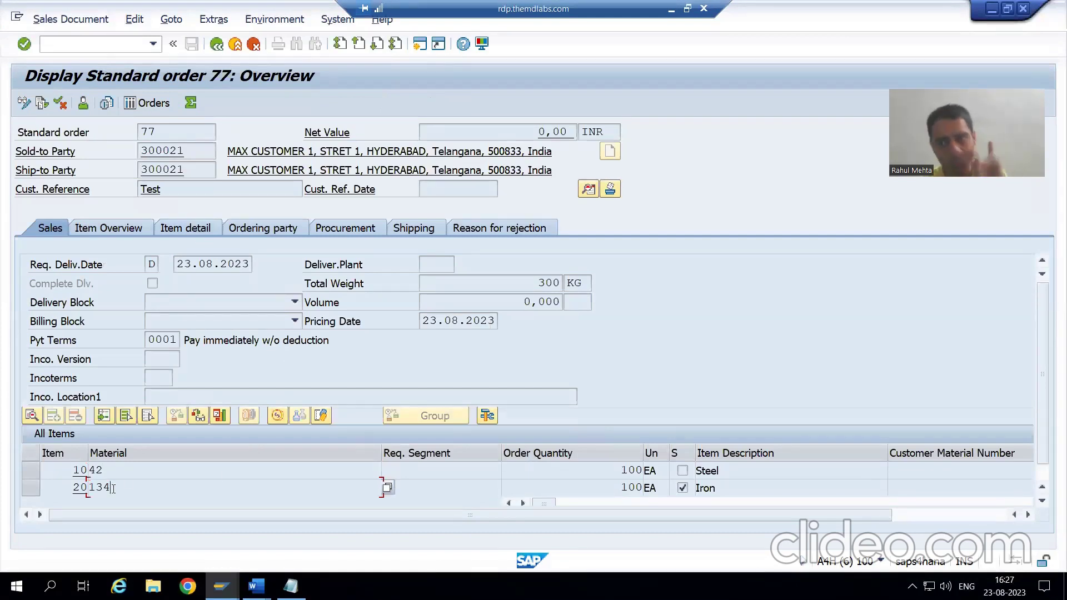
Display the second sales order in VA03 and rerun the VBAP selection to compare its items
key("alt+Tab")
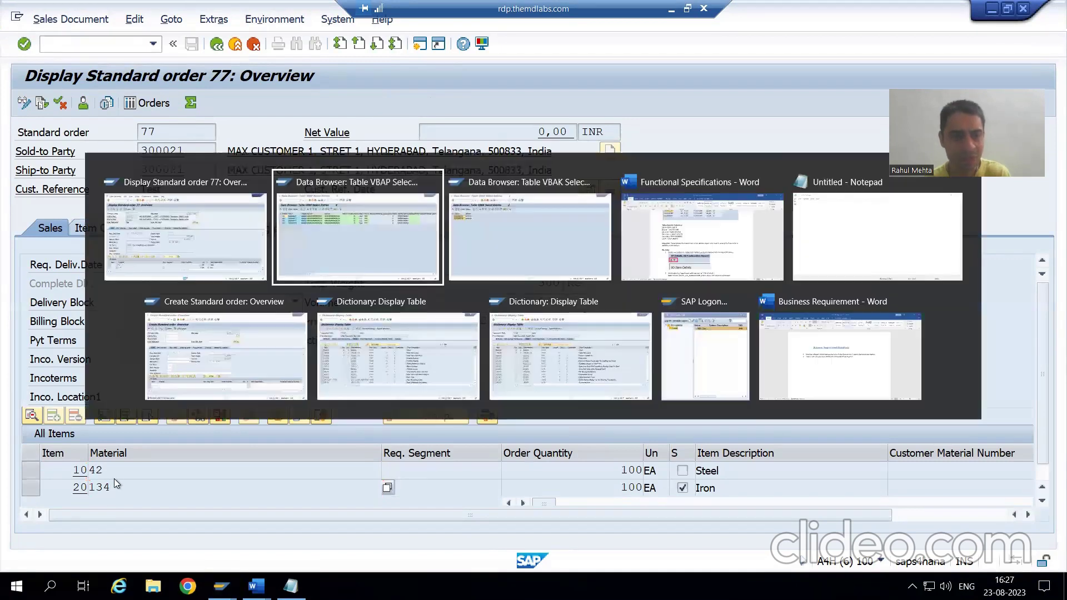
left_click(218, 44)
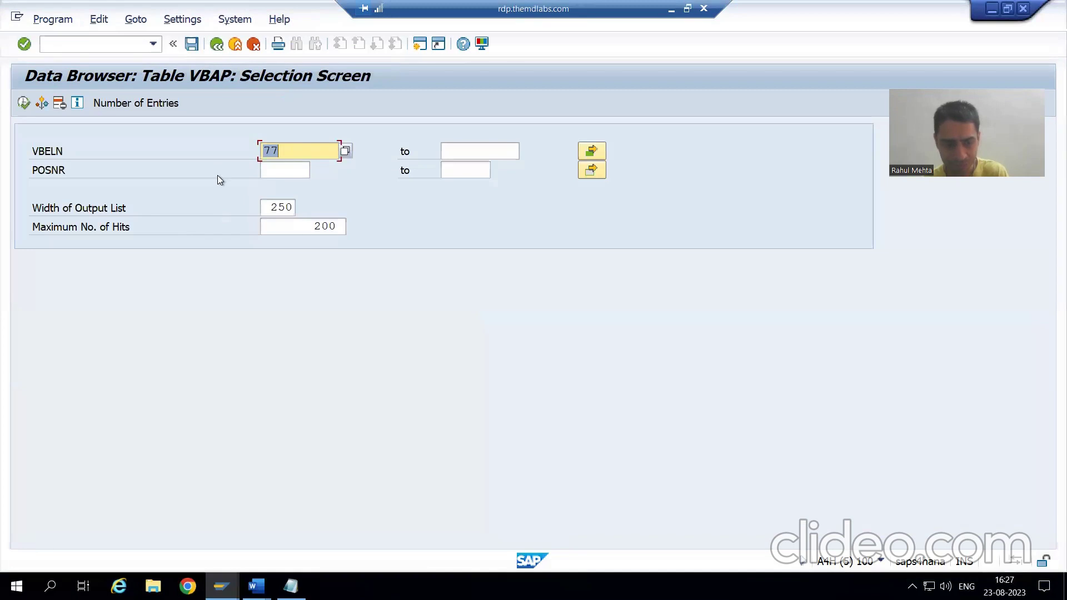
key("alt+Tab")
left_click(216, 44)
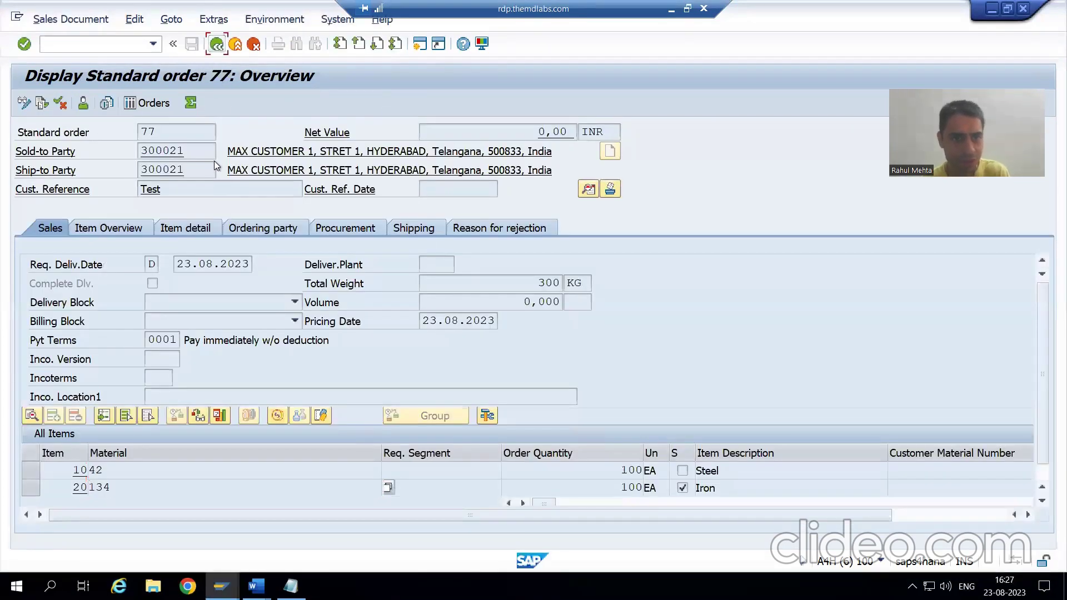
type("77")
key("BackSpace")
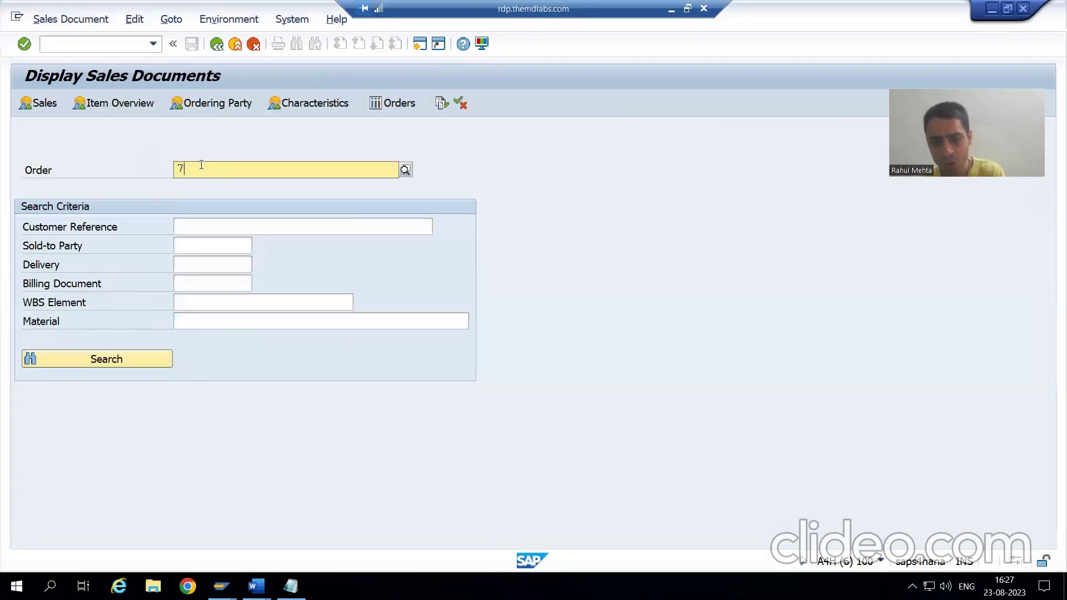
type("8")
key("Escape")
key("Return")
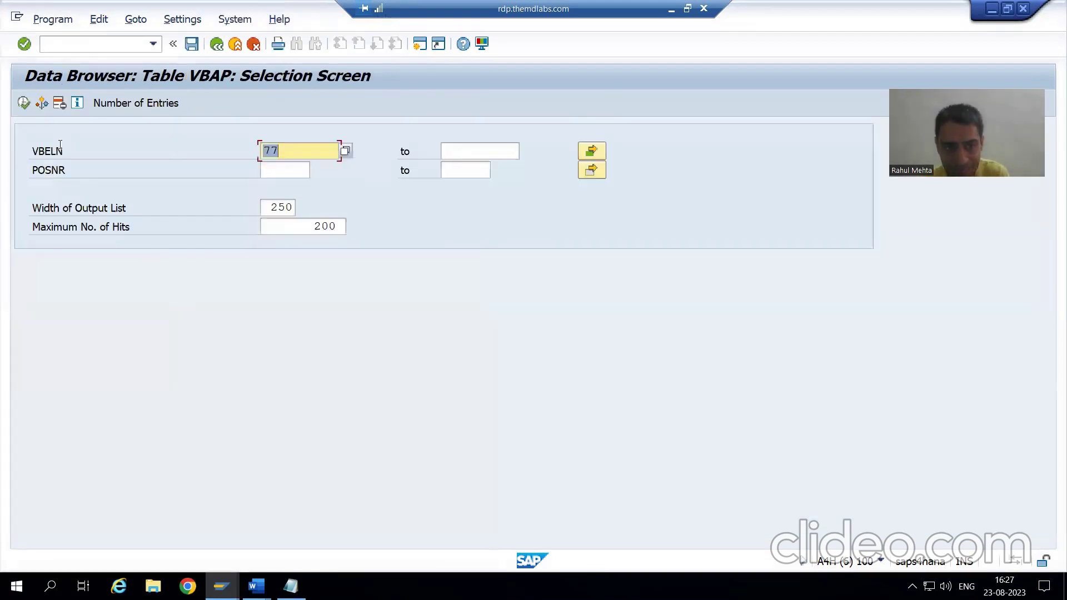
left_click(24, 103)
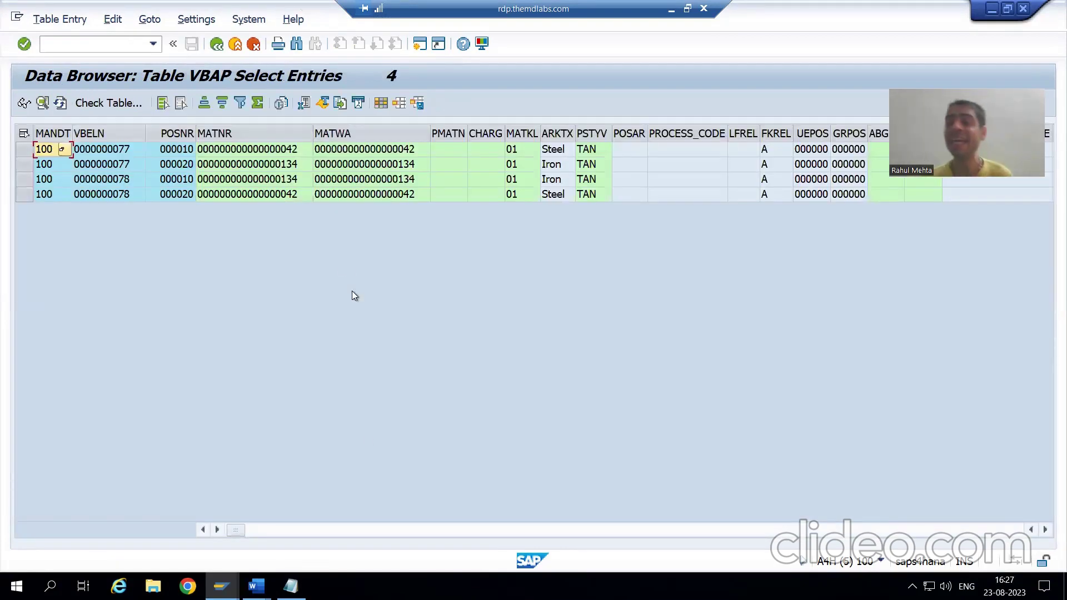
Reopen the data selection of table VBAK in its session and run it with ERDAT 23.08.2023
mouse_move(221, 586)
left_click(578, 534)
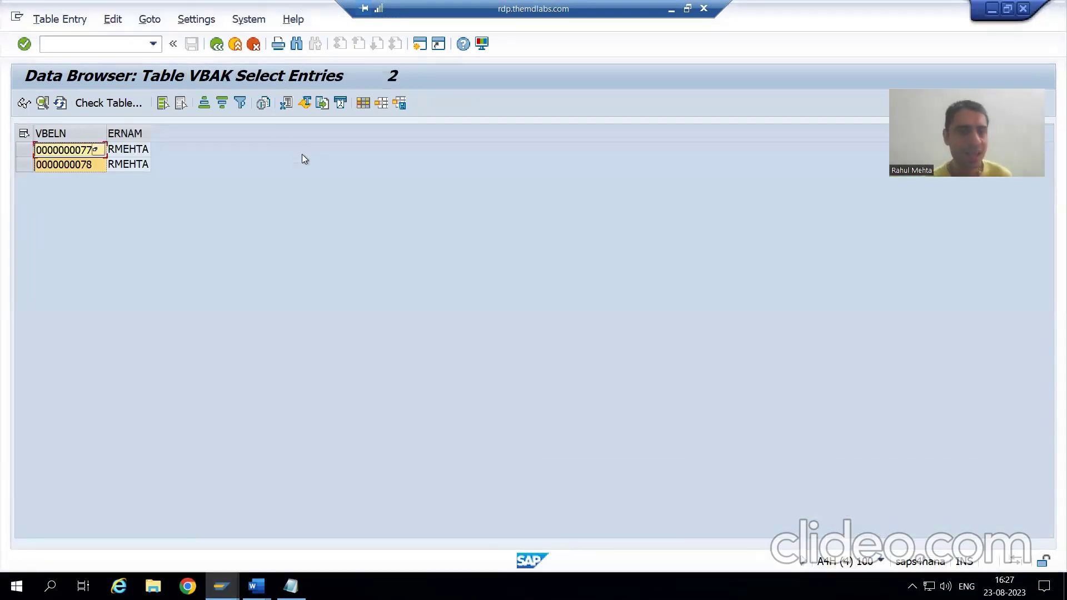
left_click(217, 47)
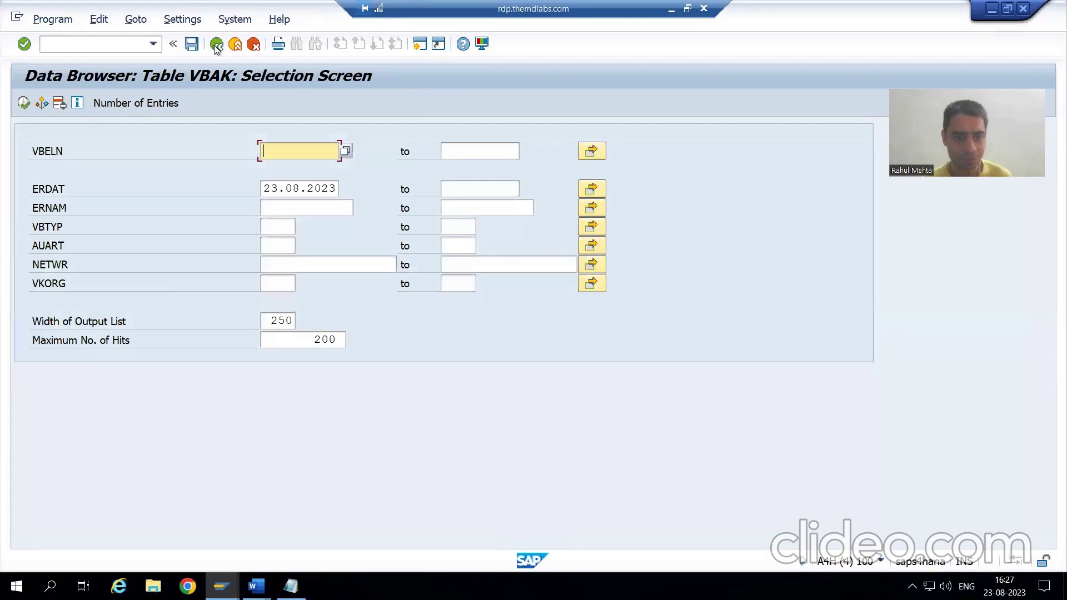
left_click(217, 47)
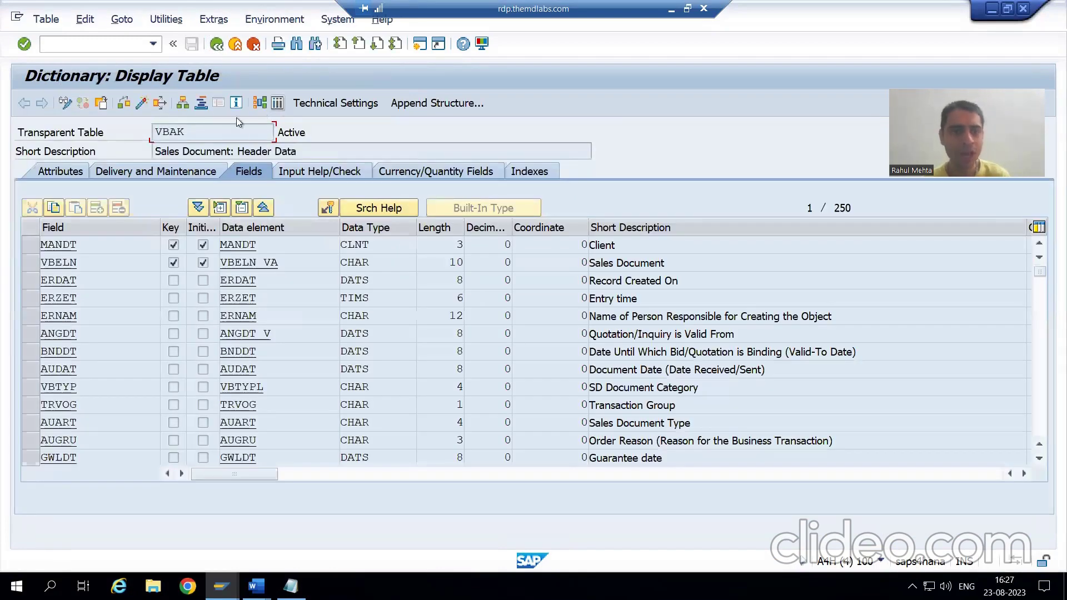
key("ctrl+shift+F10")
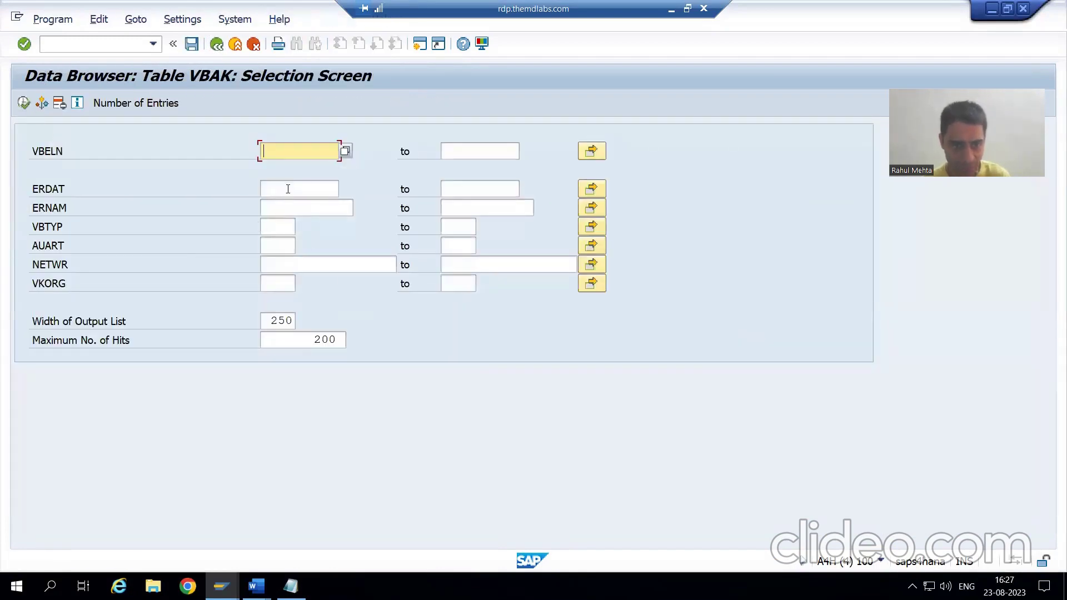
left_click(288, 189)
left_click(287, 189)
left_click(289, 206)
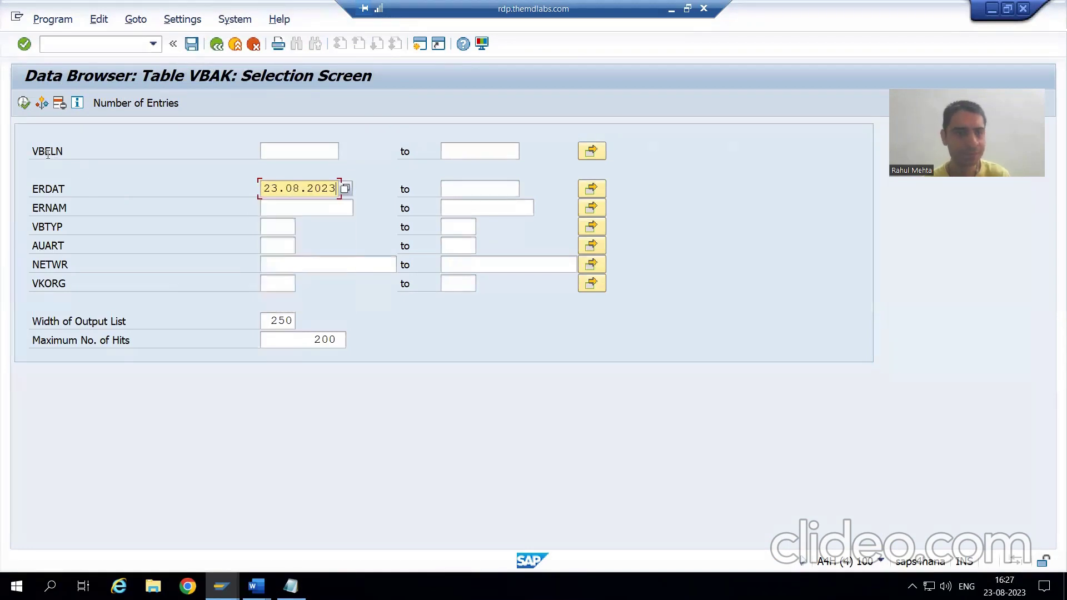
left_click(23, 103)
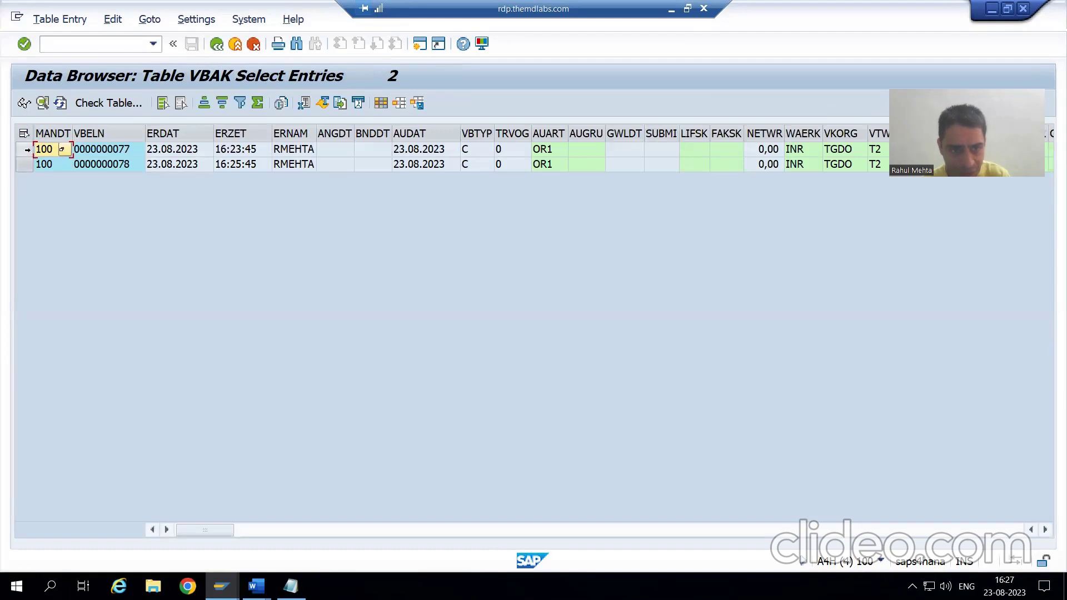
Display the first VBAK entry as a full record and examine its AUART, BSTNK and KUNNR fields
left_click(25, 150)
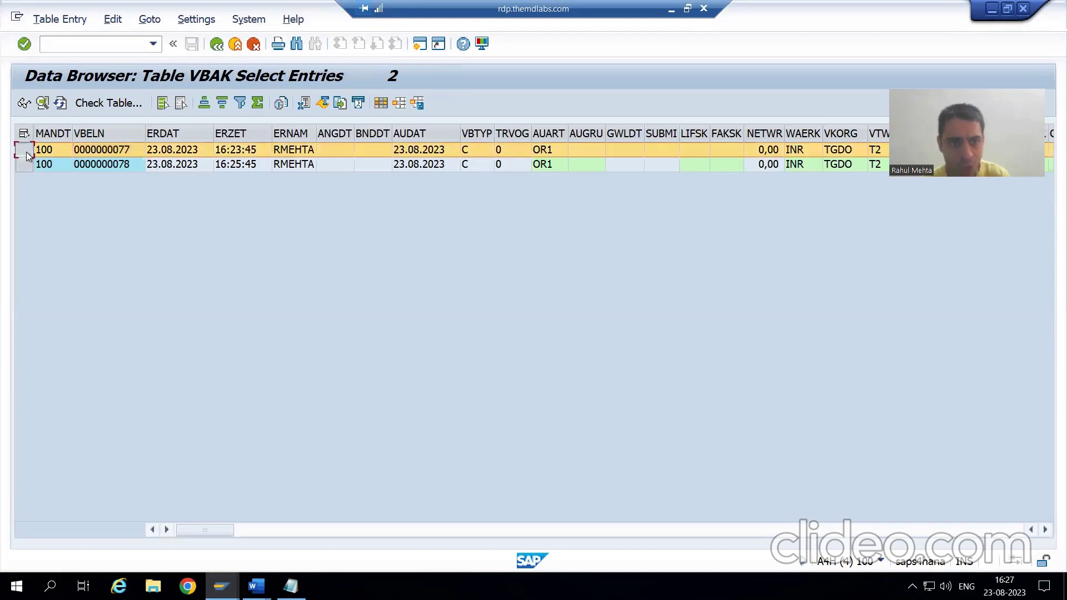
left_click(24, 104)
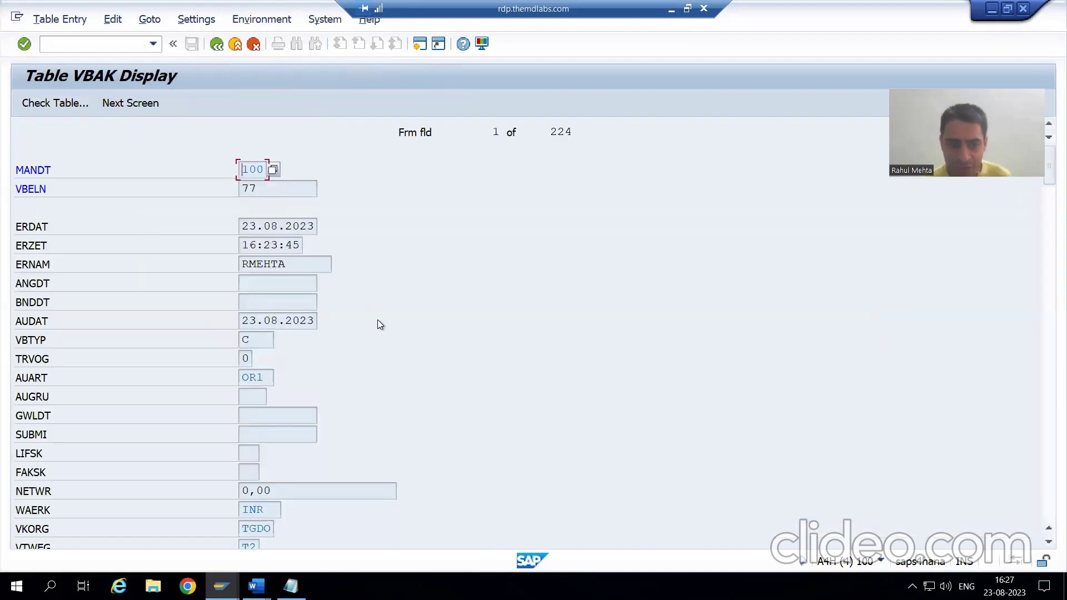
scroll(286, 453, "down", 1)
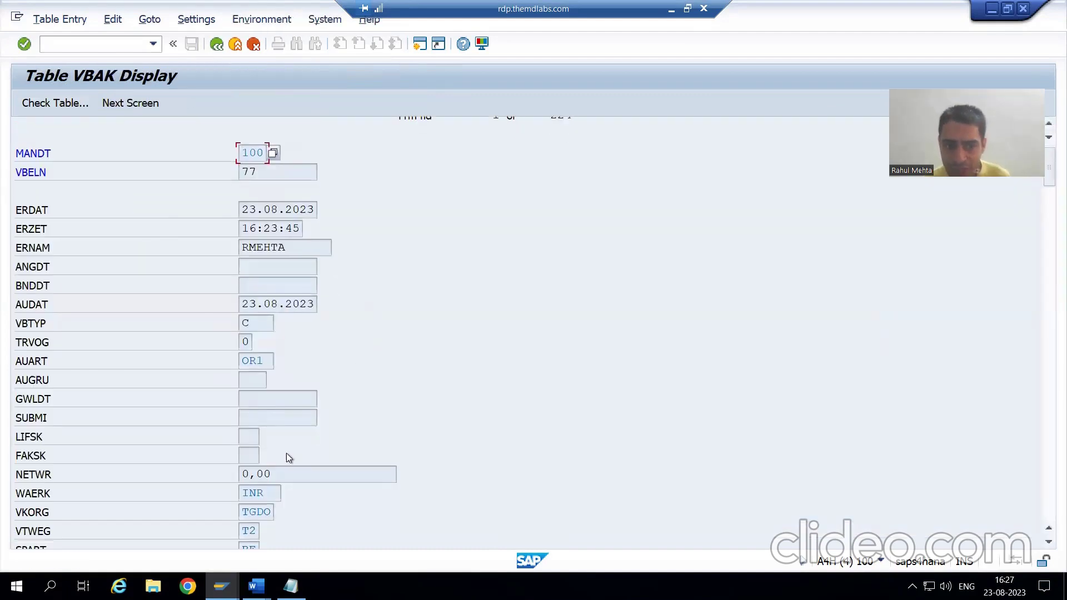
double_click(254, 360)
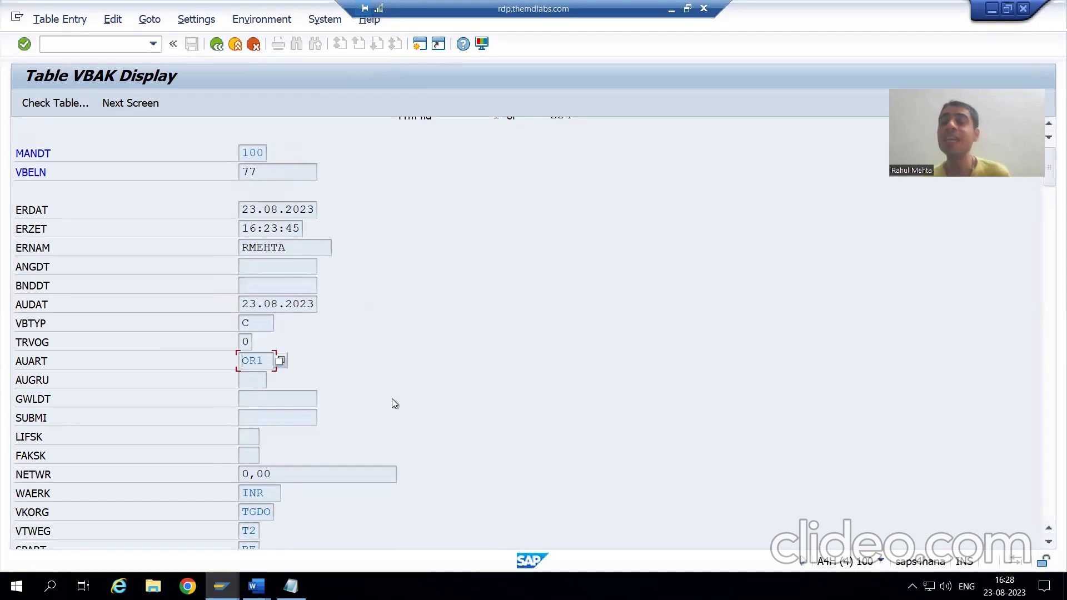
scroll(397, 405, "down", 11)
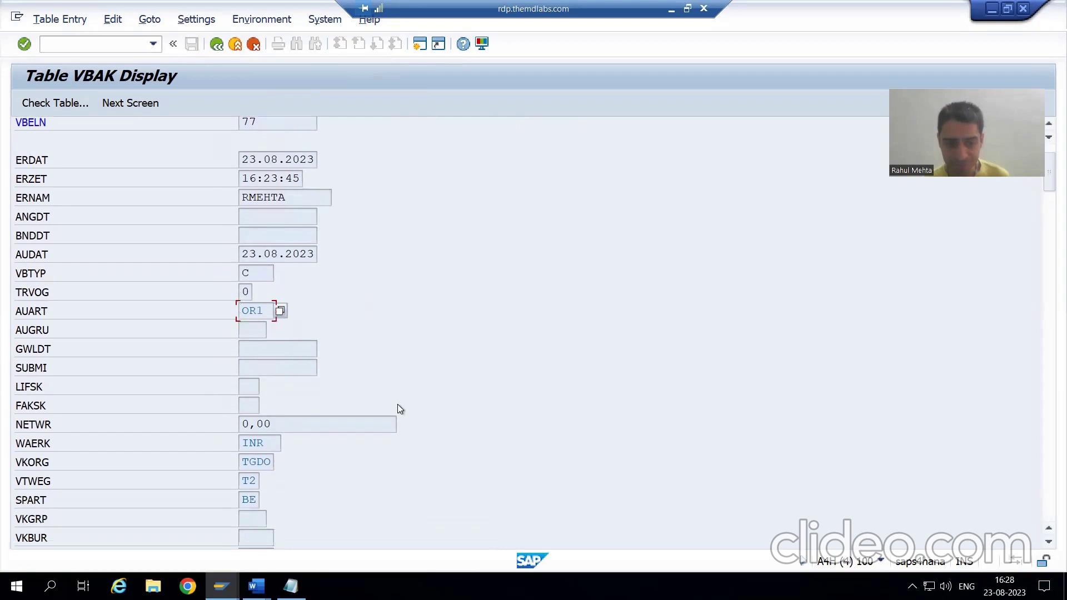
scroll(397, 405, "down", 5)
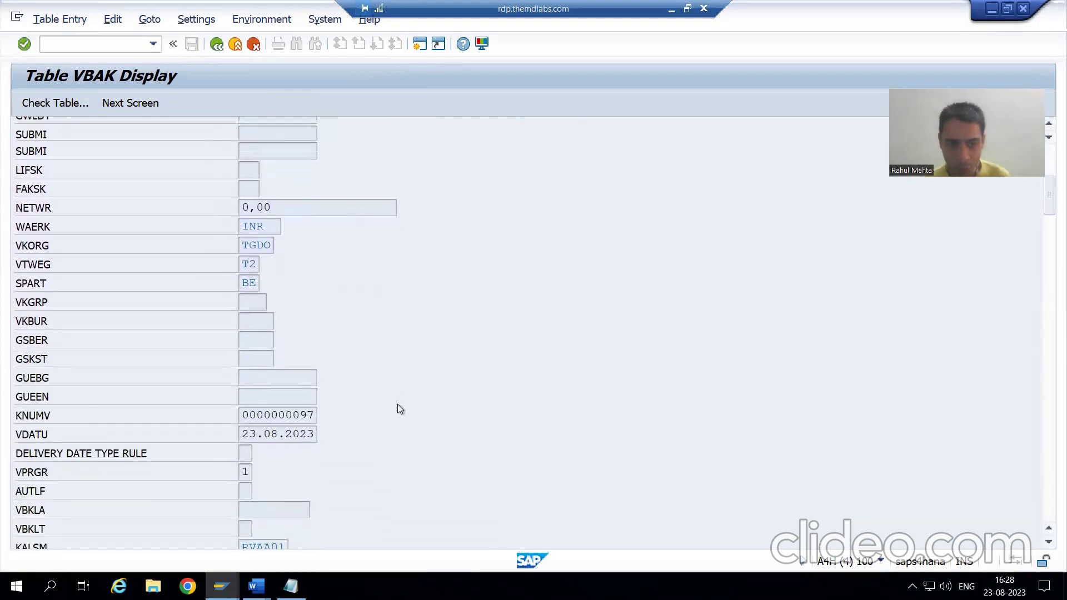
scroll(398, 405, "down", 2)
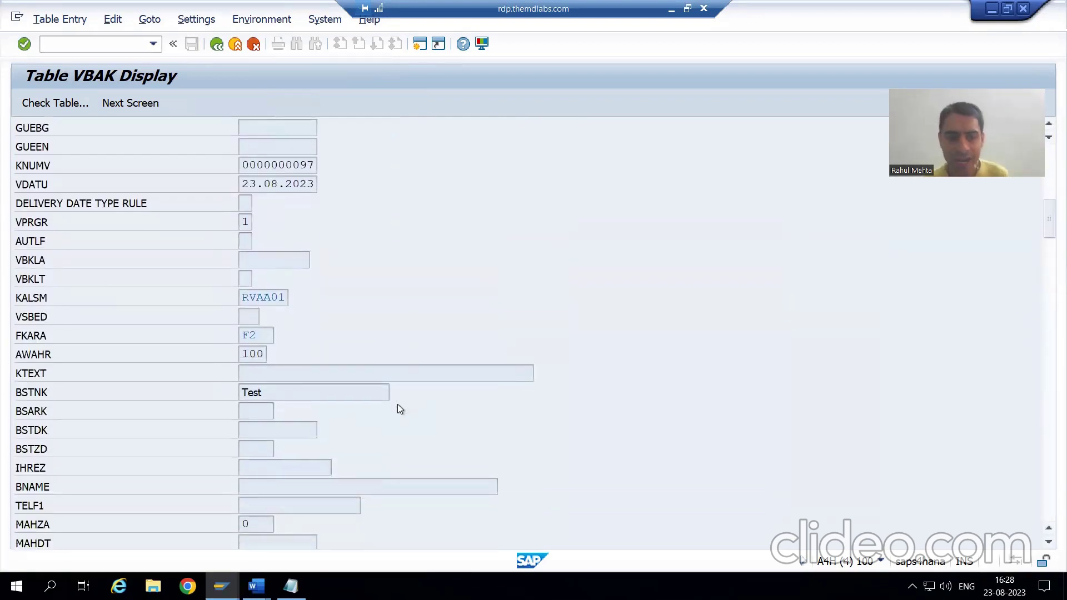
left_click_drag(265, 368, 241, 367)
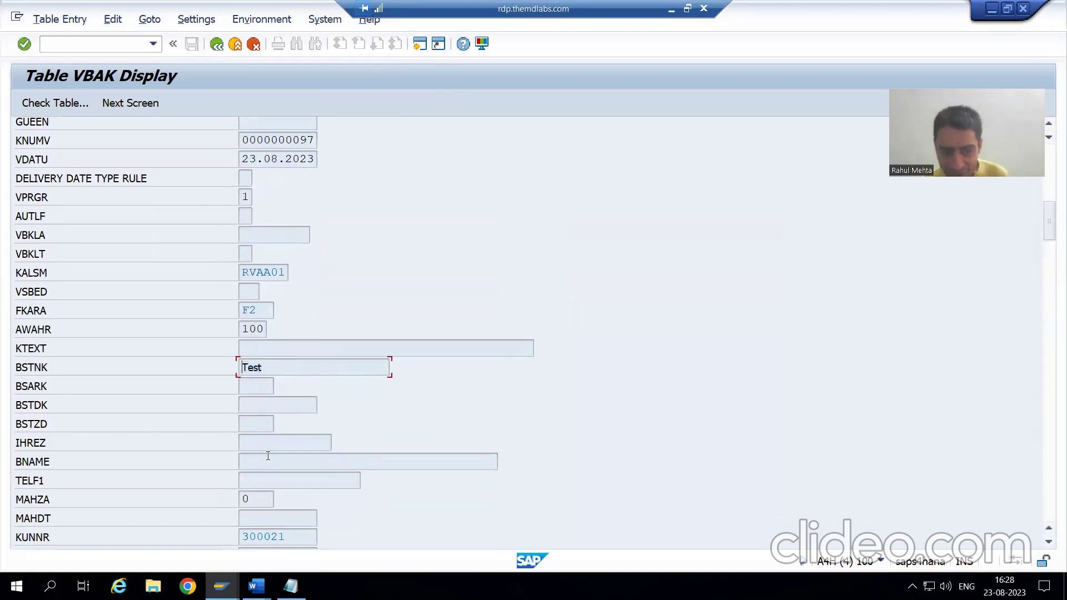
scroll(277, 460, "down", 2)
left_click_drag(286, 461, 234, 459)
left_click(233, 460)
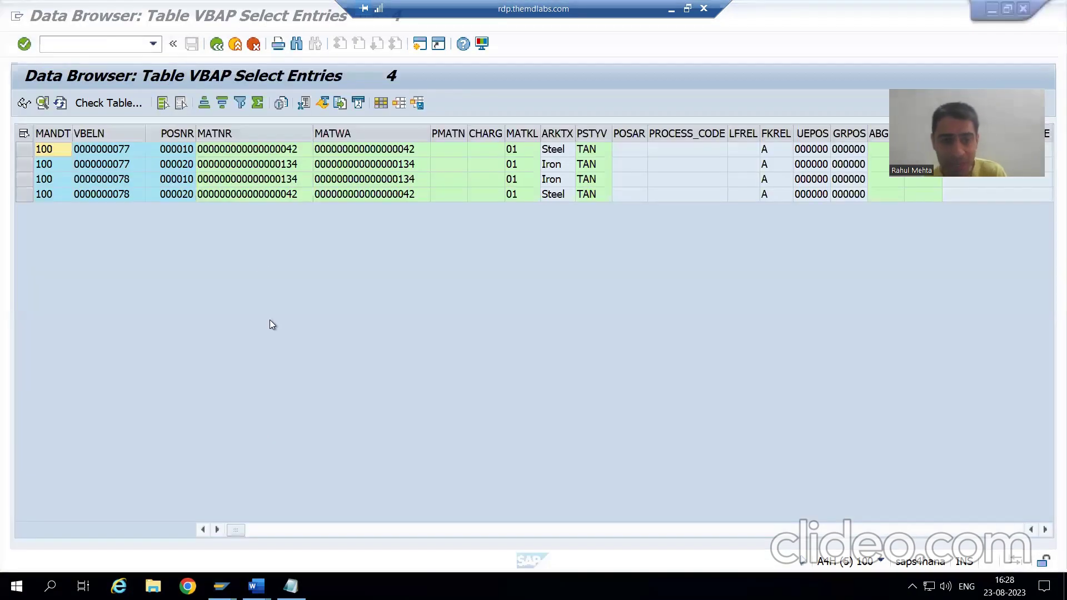
Look at the Create Standard order session and switch to the session displaying the second sales order
left_click(222, 586)
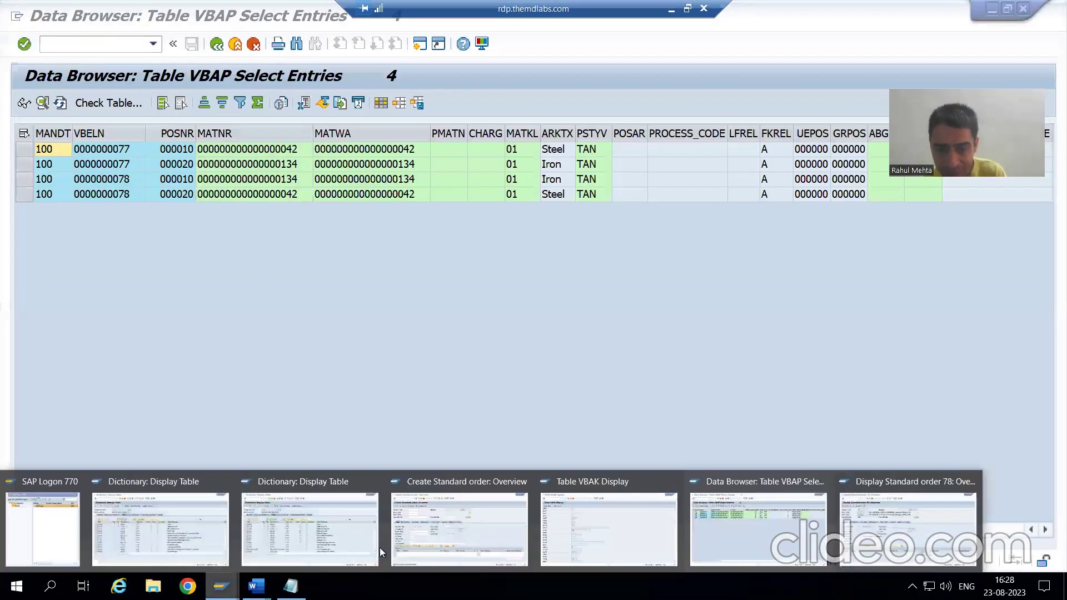
left_click(442, 525)
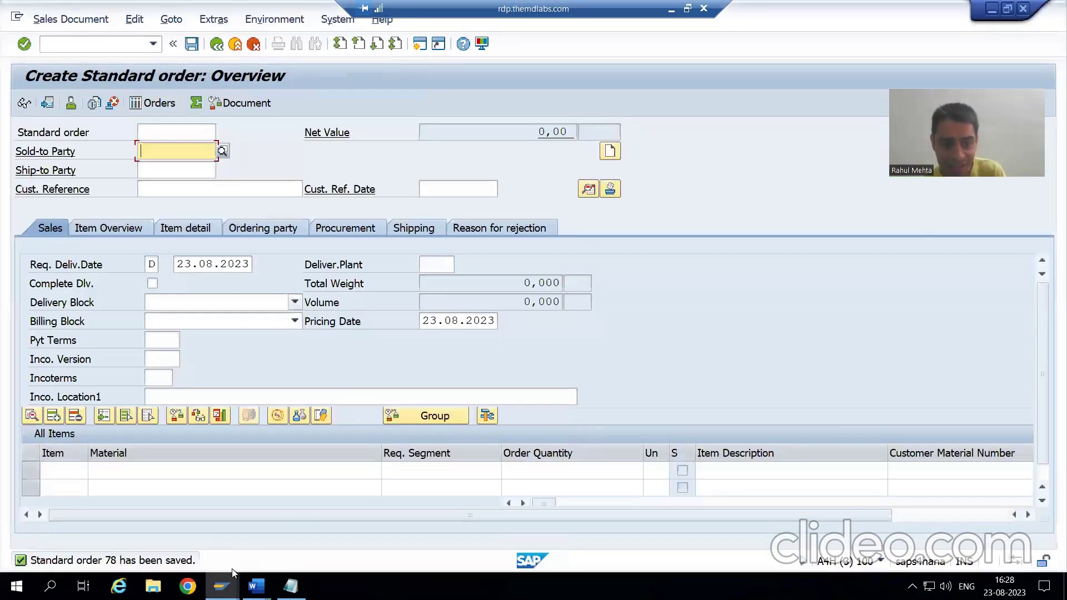
left_click(222, 586)
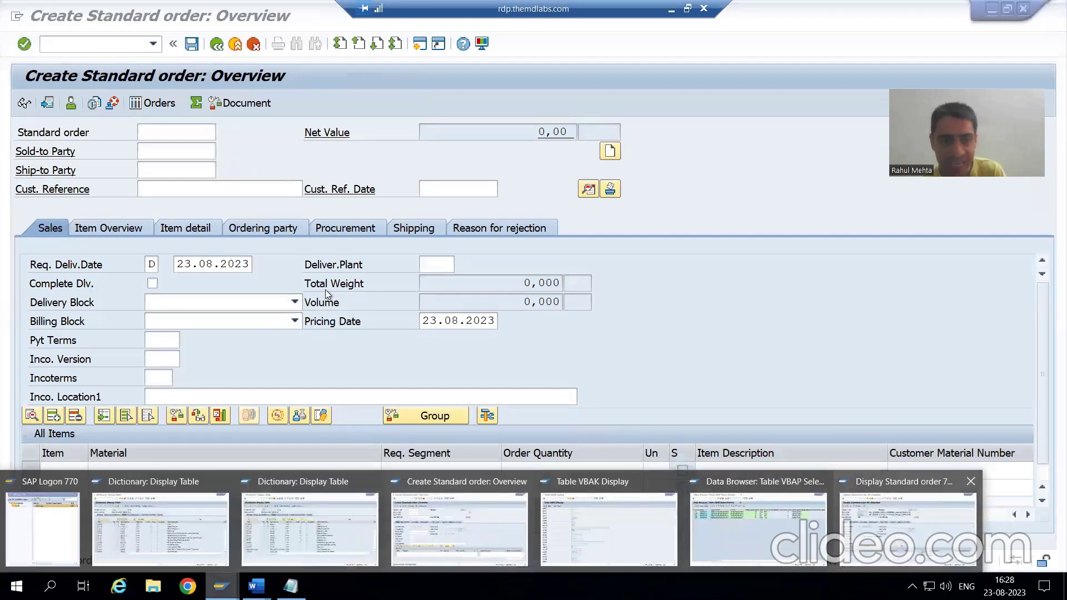
left_click(875, 520)
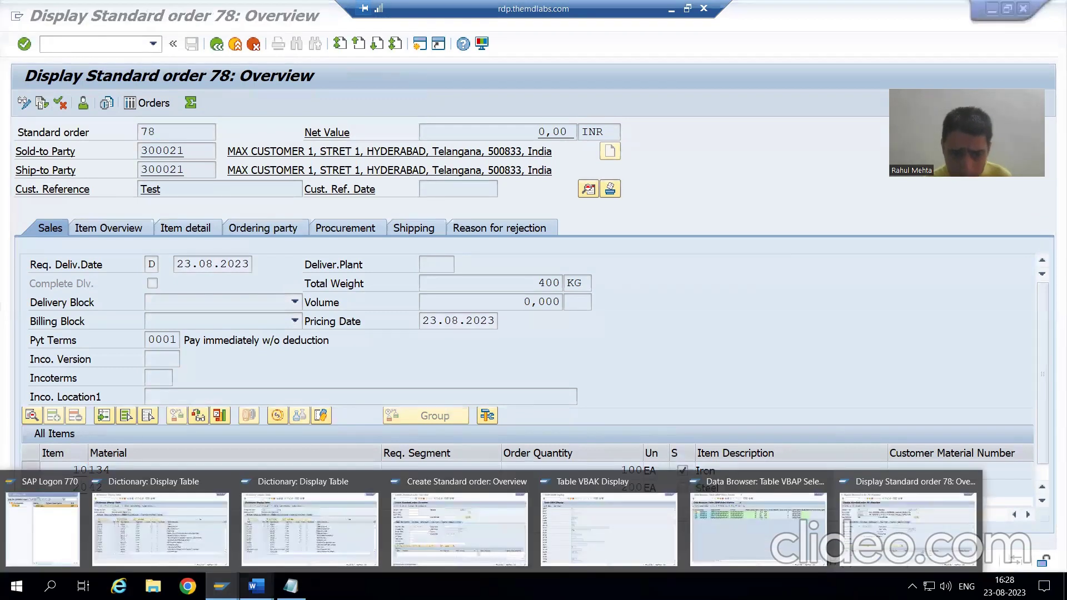
Review the table fields for reference in the Functional Specifications Word document and return to the VBAP entries in SAP
mouse_move(256, 586)
left_click(213, 546)
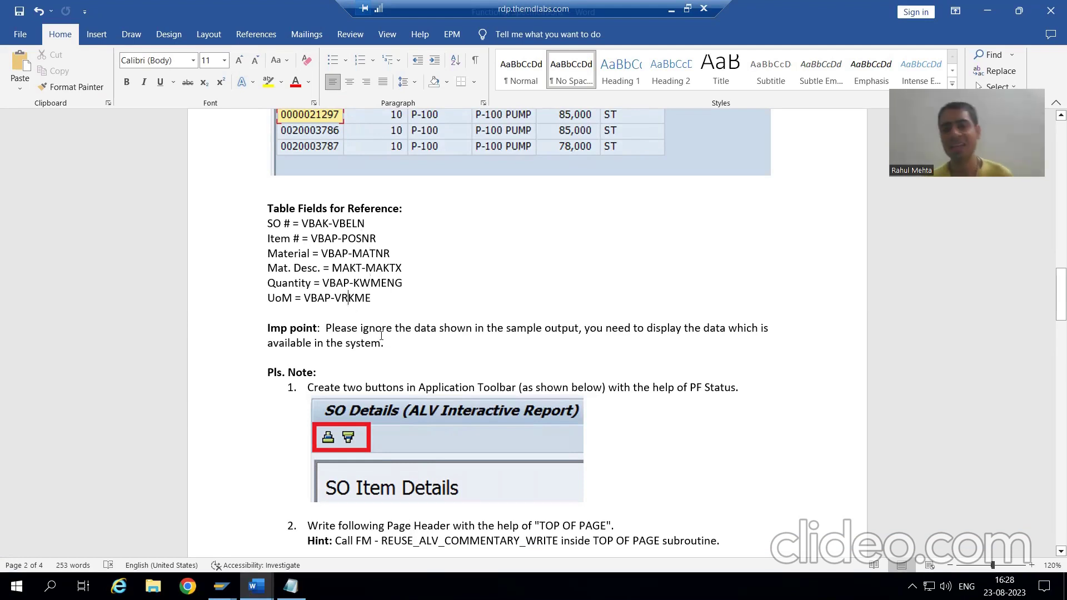
left_click(221, 586)
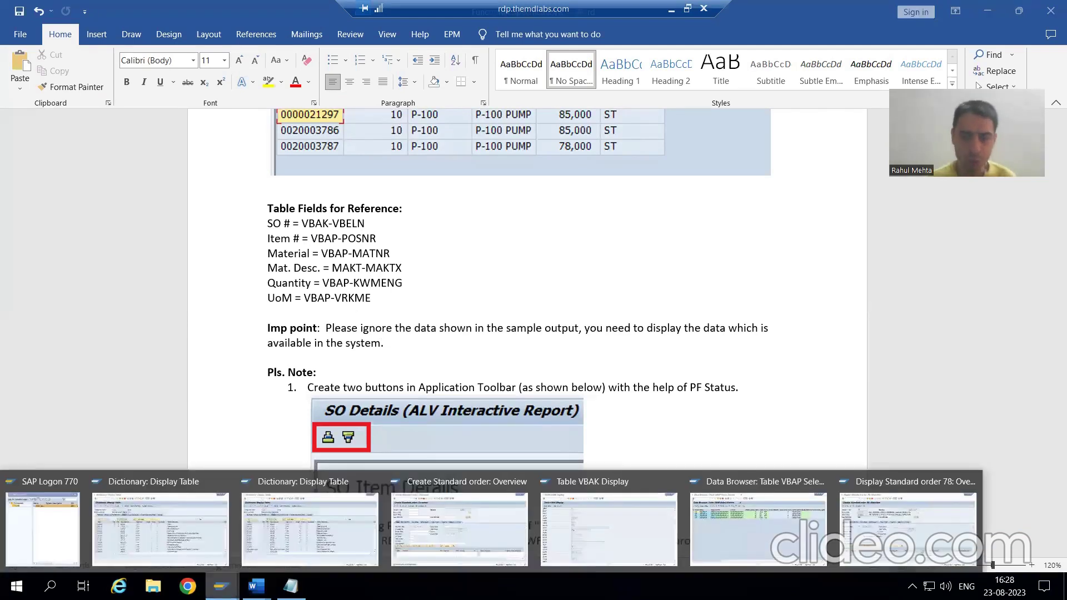
left_click(778, 547)
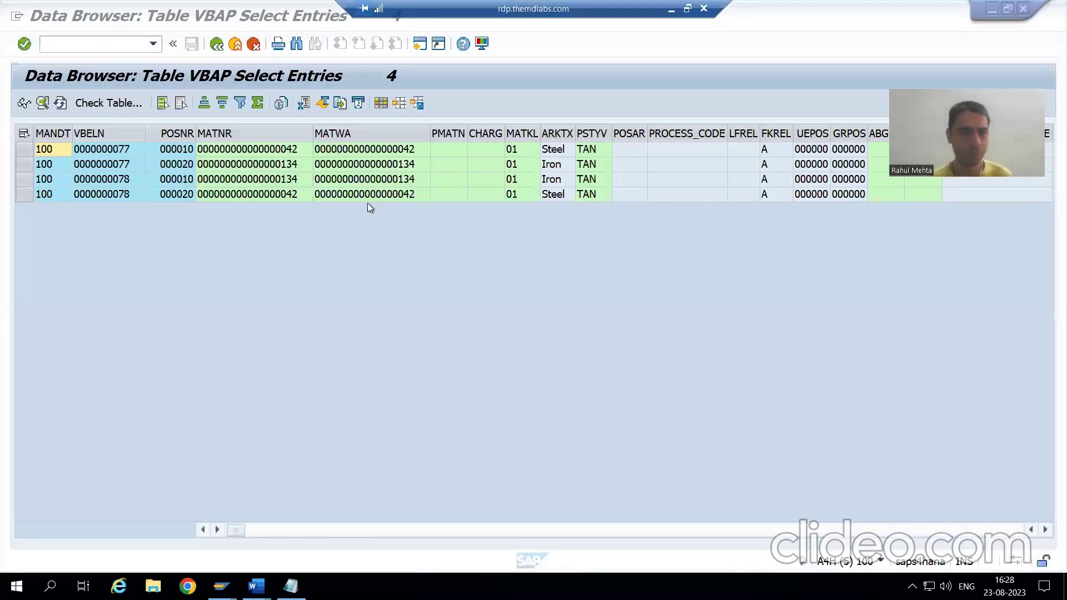
Open the output column selection for table VBAP from its selection screen and deselect all fields
left_click(216, 45)
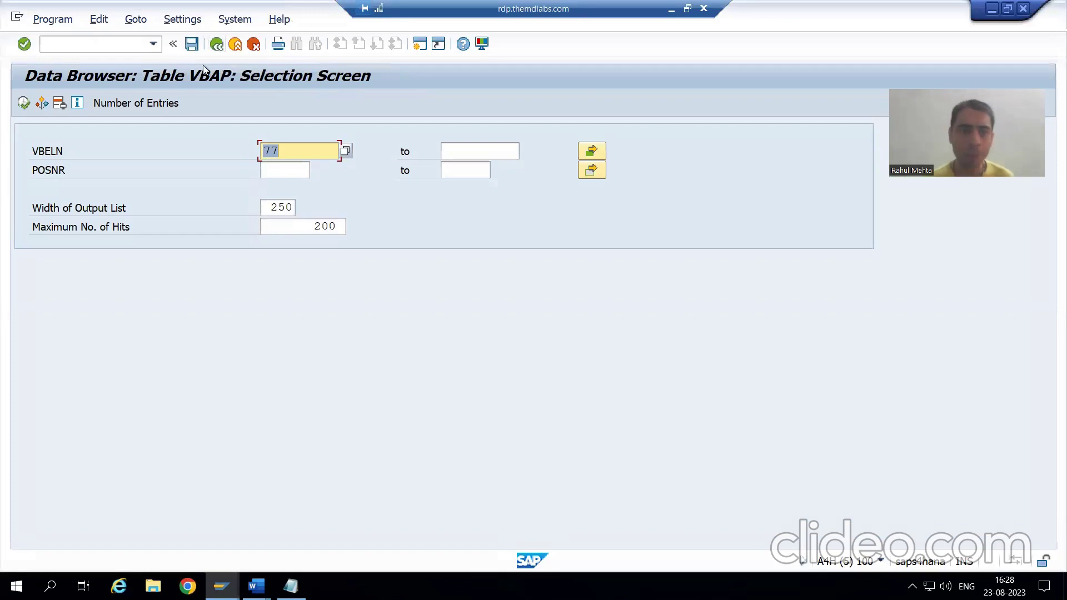
left_click(183, 20)
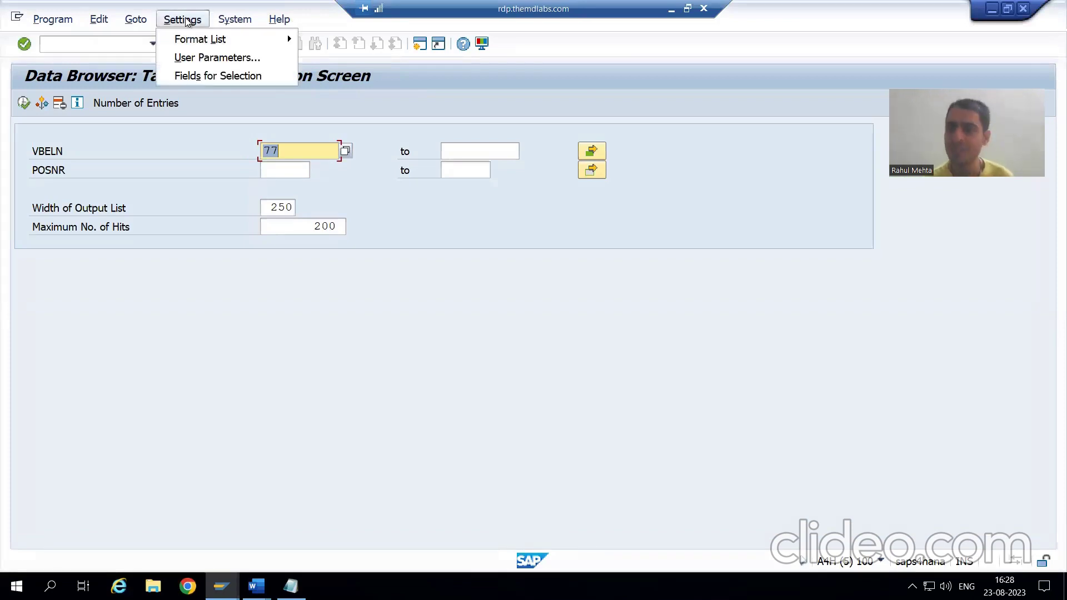
mouse_move(239, 39)
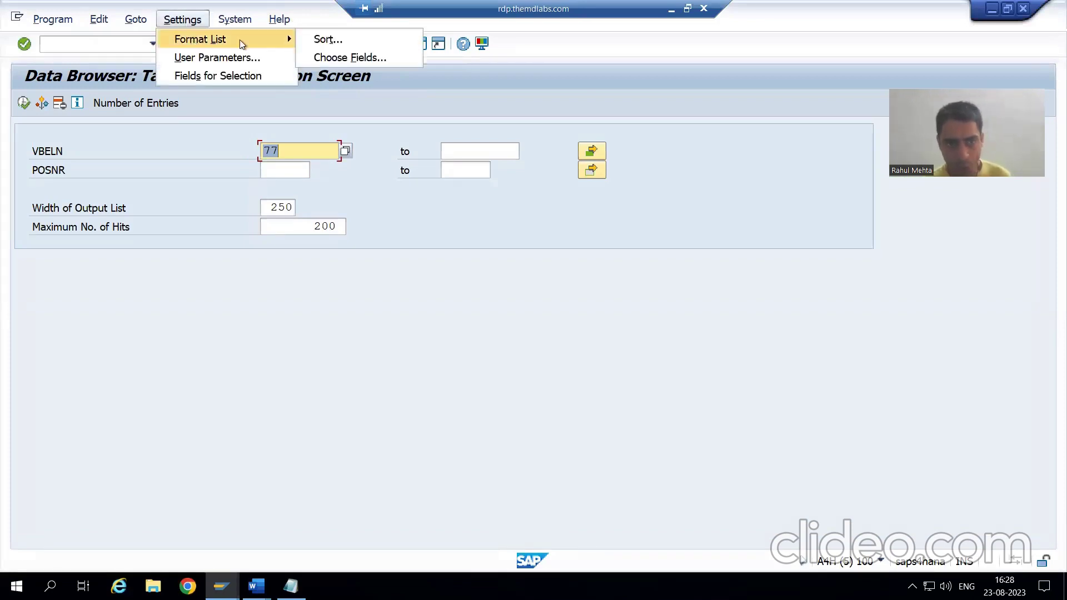
left_click(342, 58)
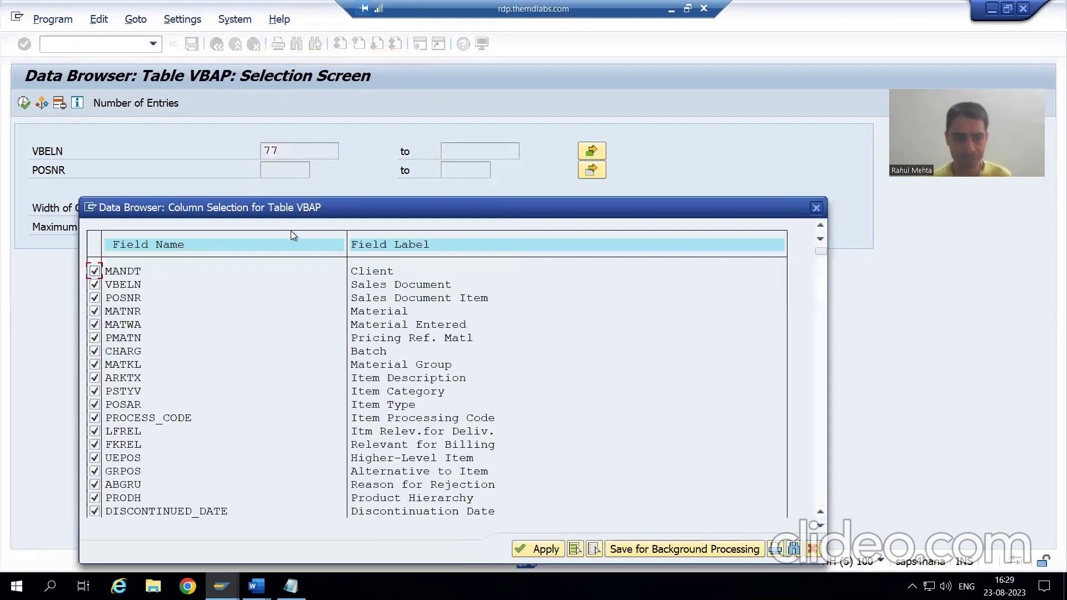
left_click(592, 549)
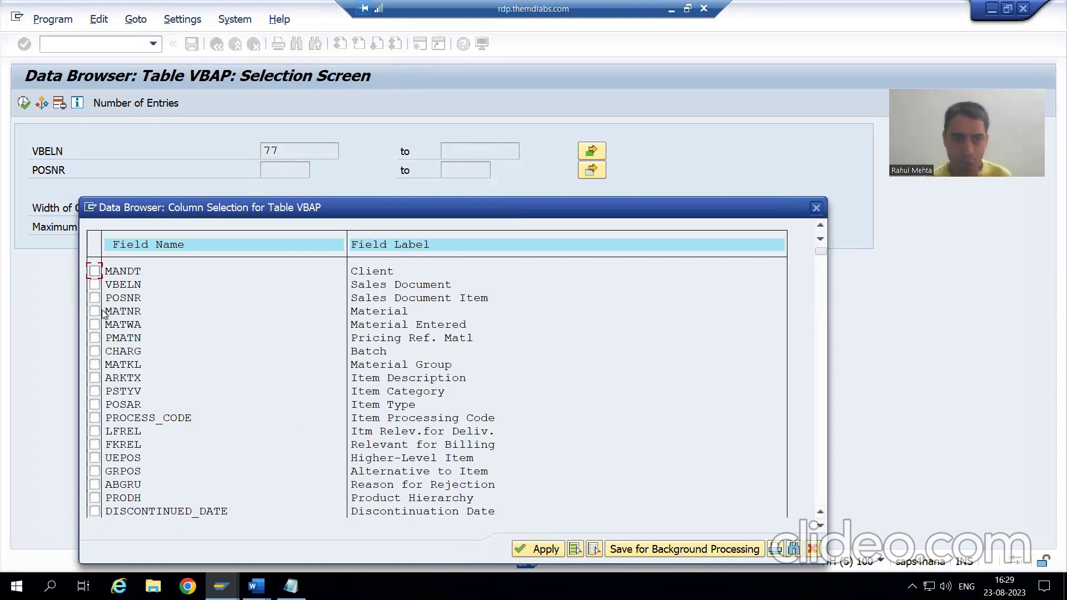
Select the VBELN, POSNR and MATNR columns for output, checking the Functional Specifications Word document for the required fields
left_click(95, 285)
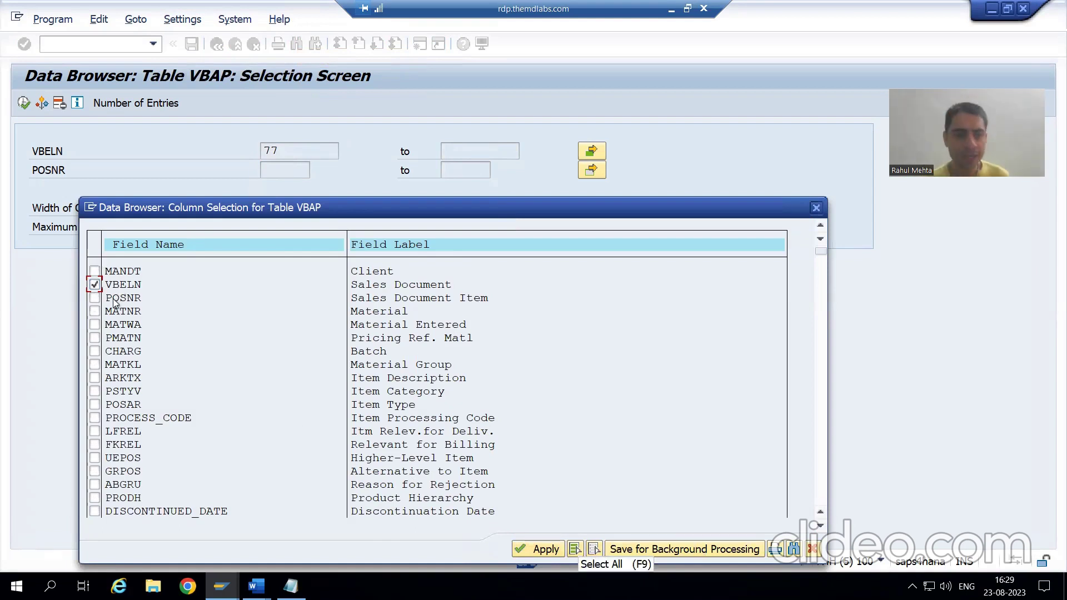
left_click(95, 297)
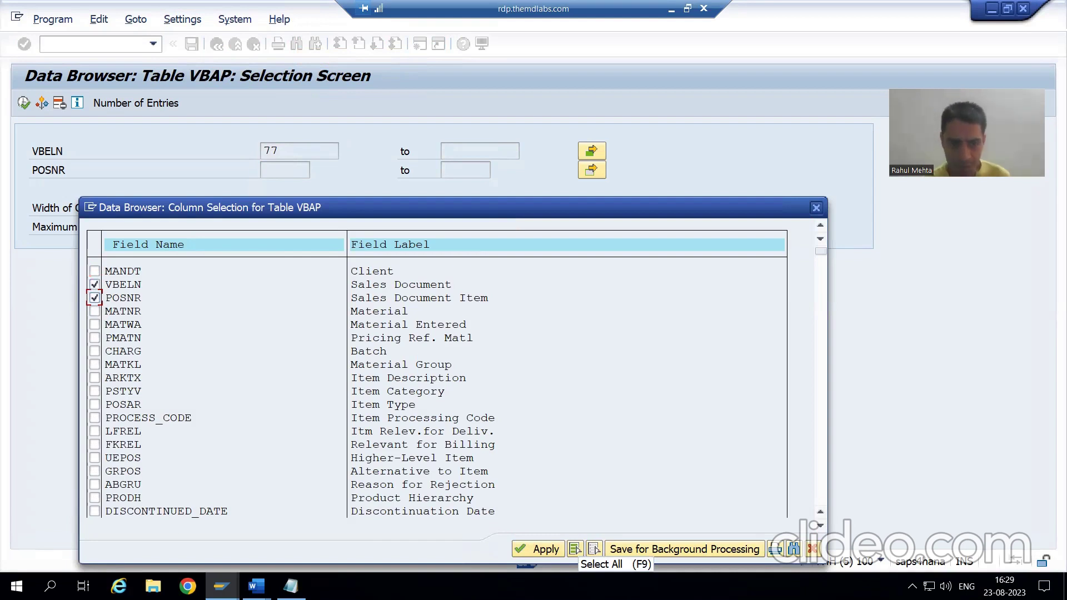
left_click(256, 586)
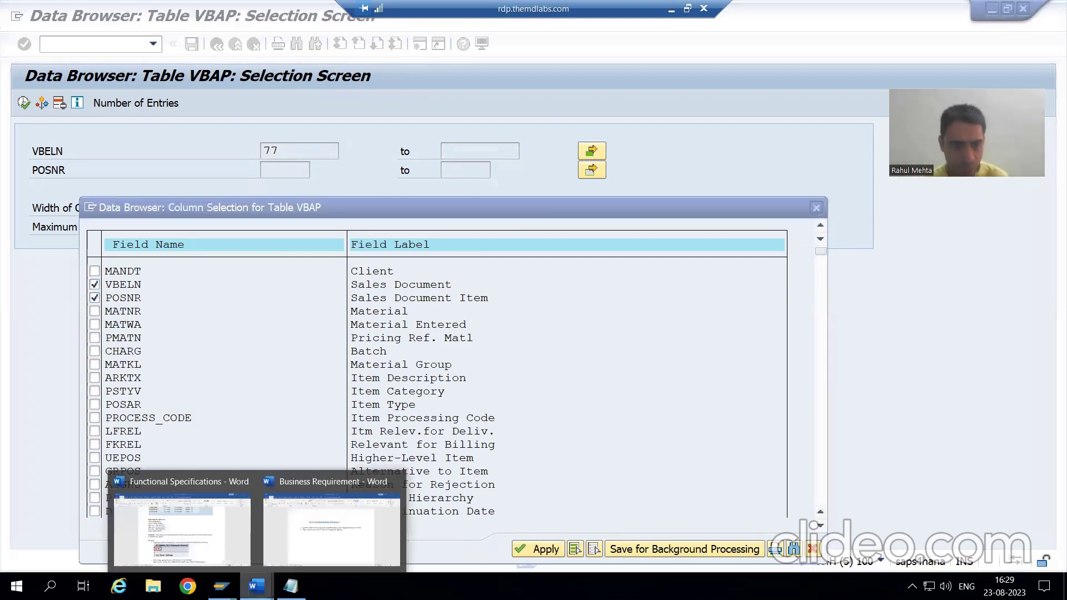
left_click(208, 541)
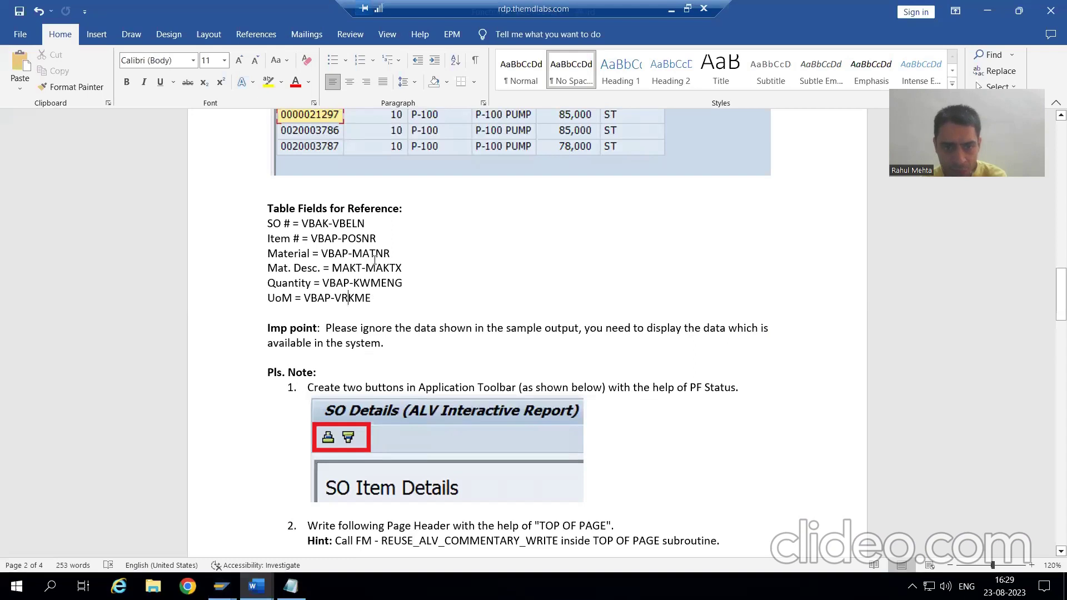
key("alt+Tab")
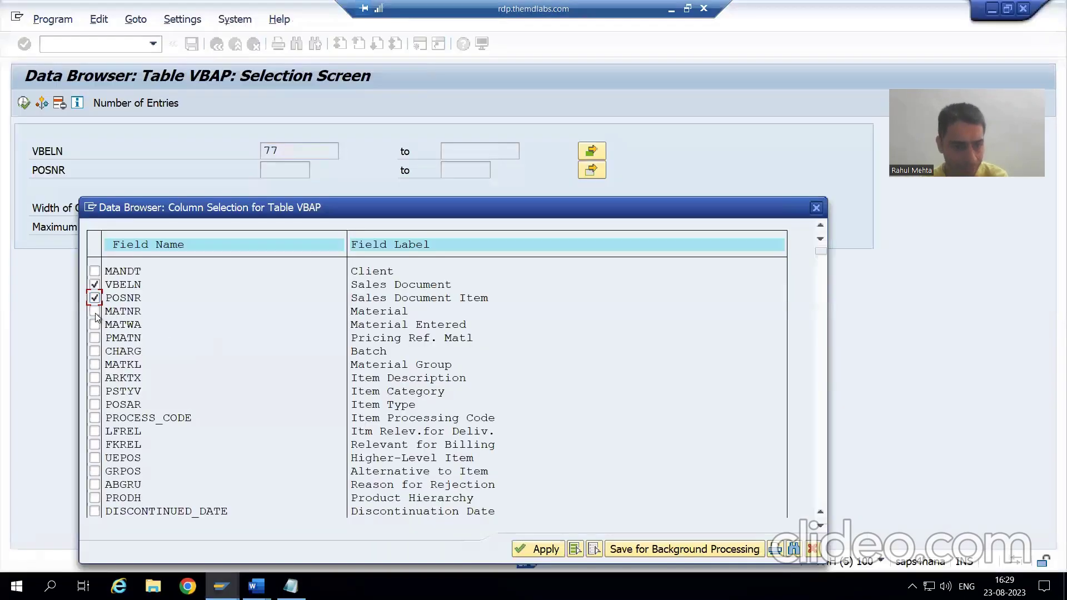
left_click(95, 311)
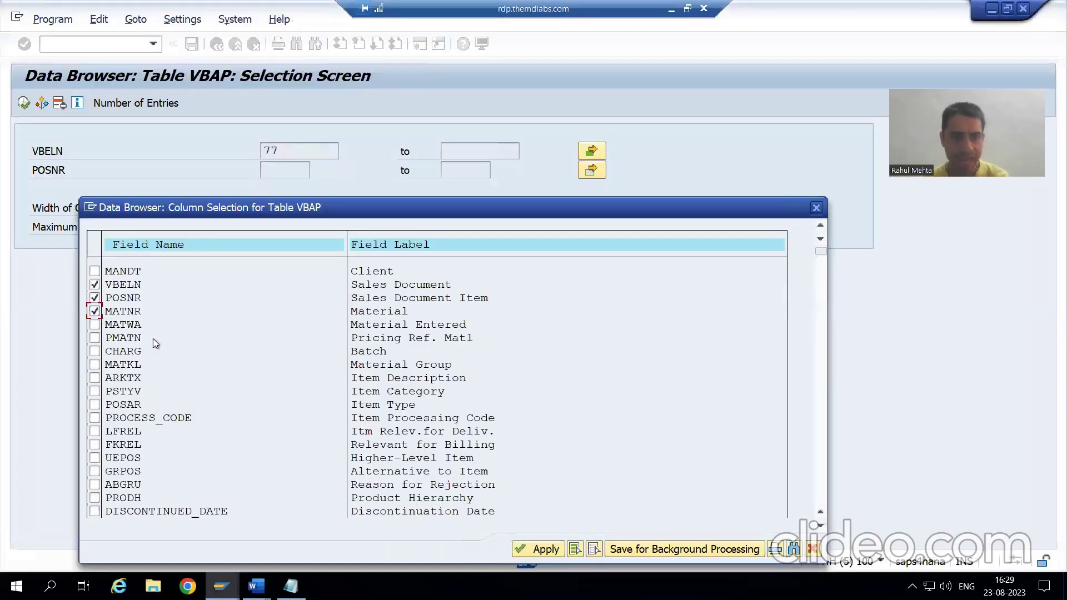
Find the KWMENG field in the VBAP column list and include it in the output
left_click(794, 547)
type("konversi")
key("Return")
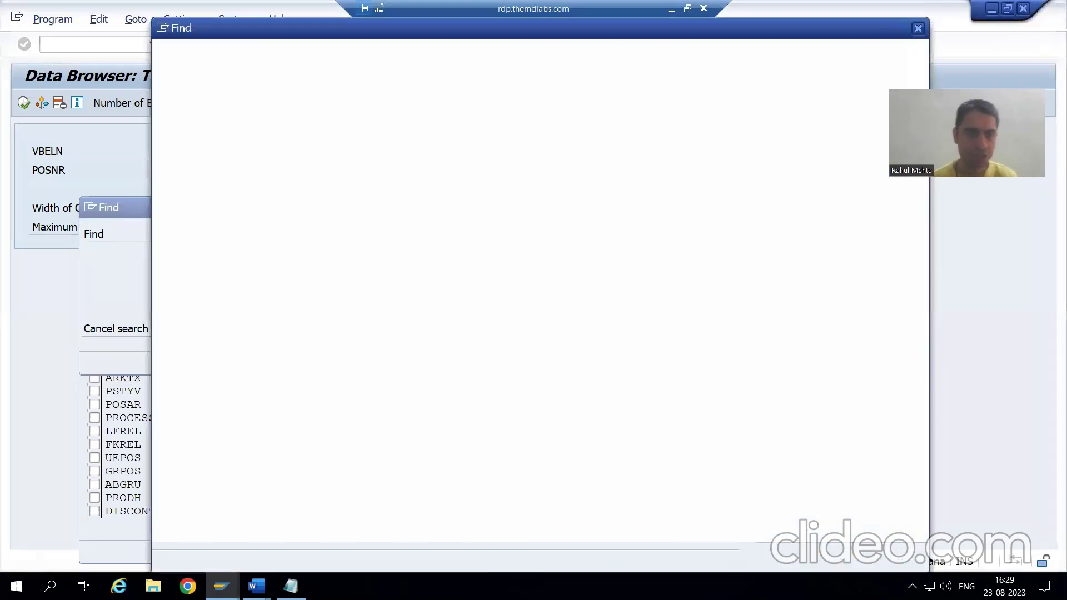
double_click(198, 81)
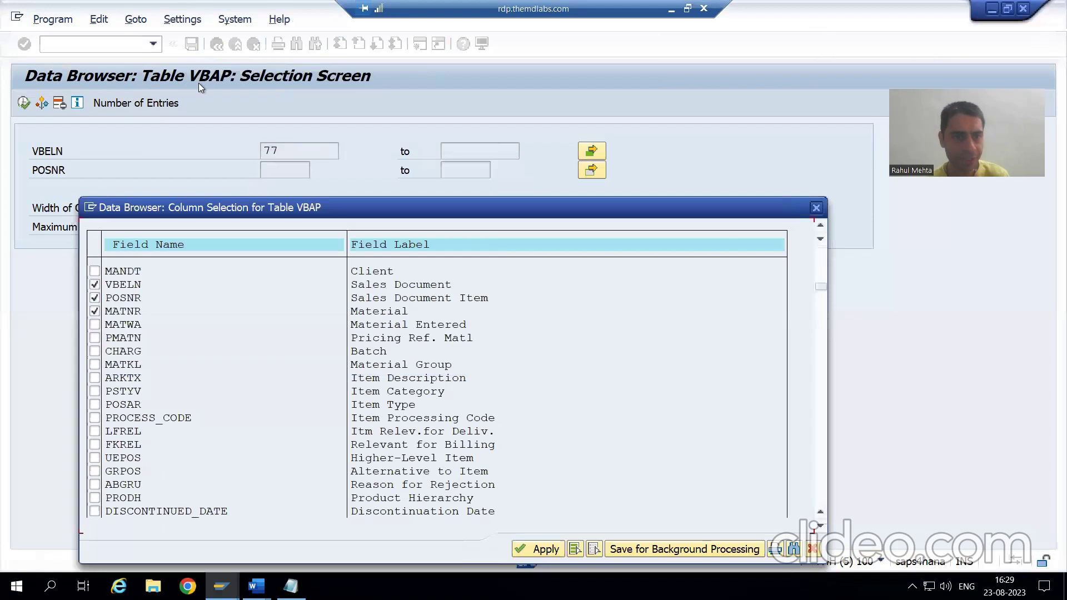
left_click(95, 271)
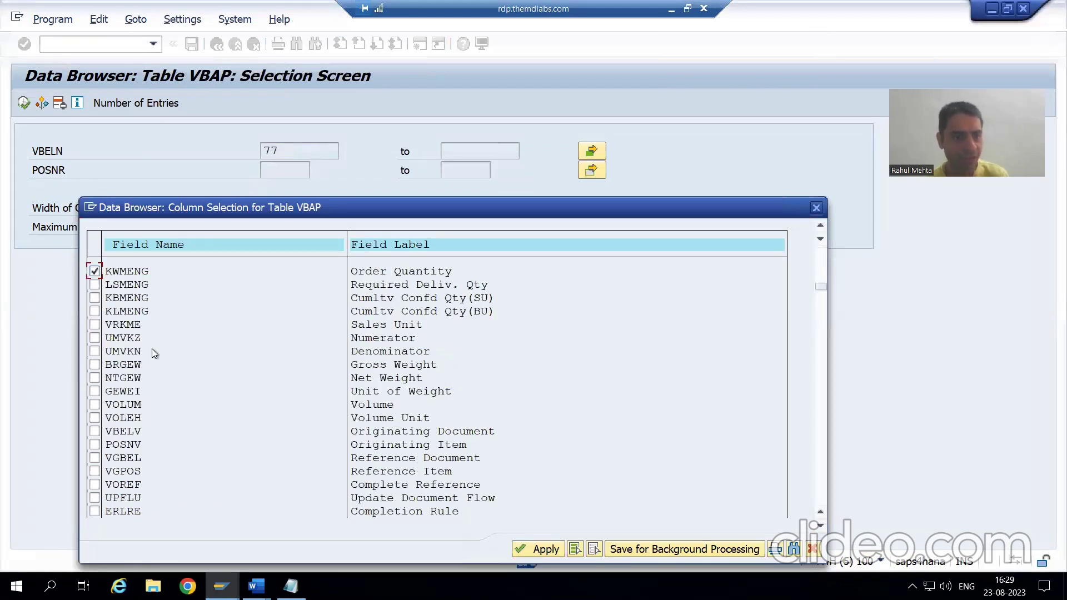
Add the VRKME column per the specification, apply the column selection and run the VBAP selection
key("alt+Tab")
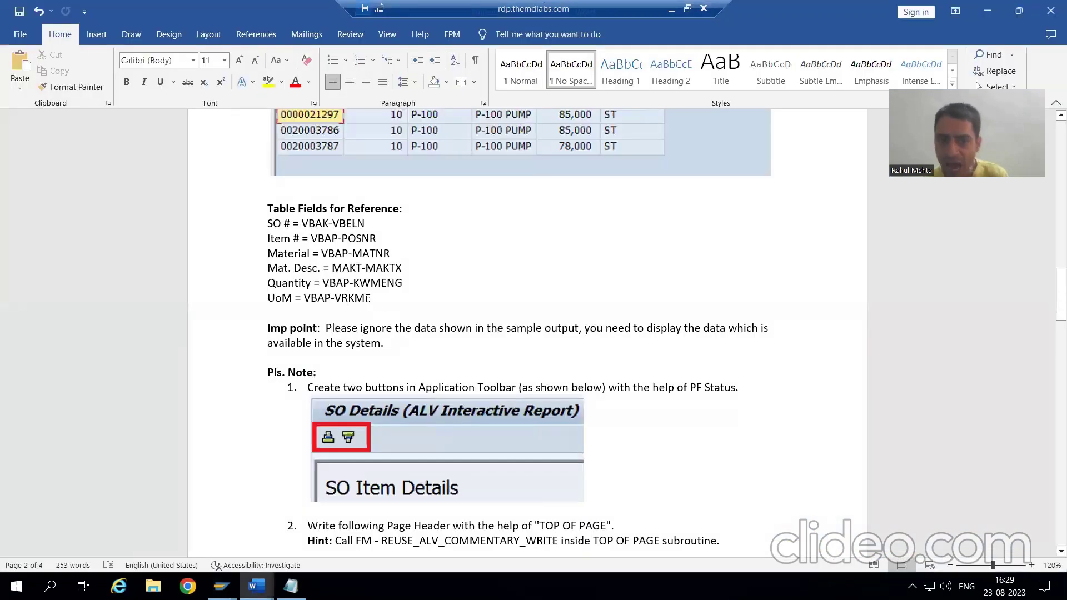
key("alt+Tab")
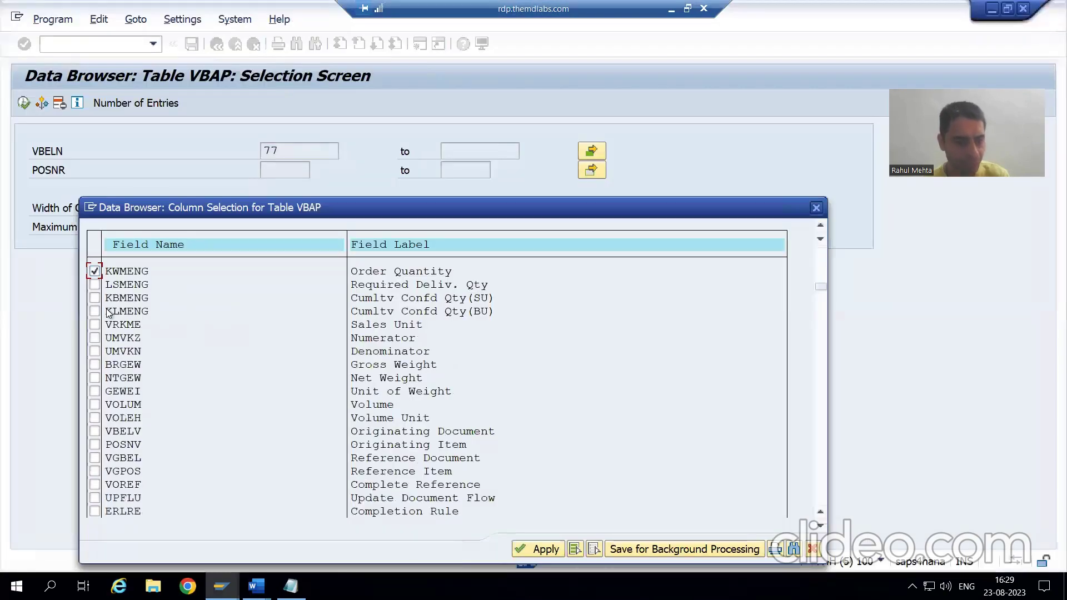
left_click(94, 325)
left_click(545, 549)
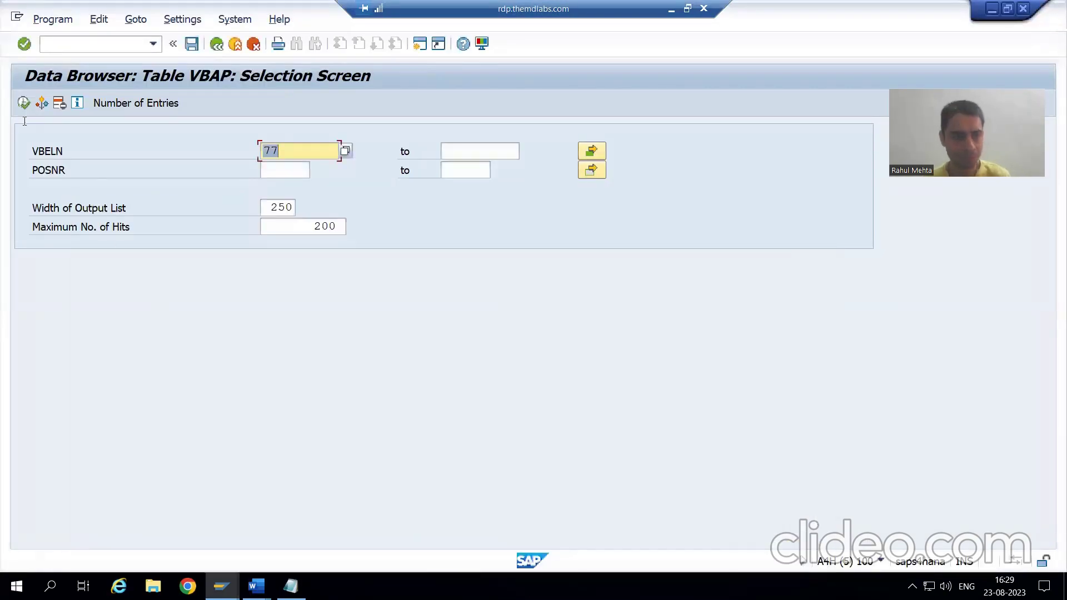
left_click(23, 103)
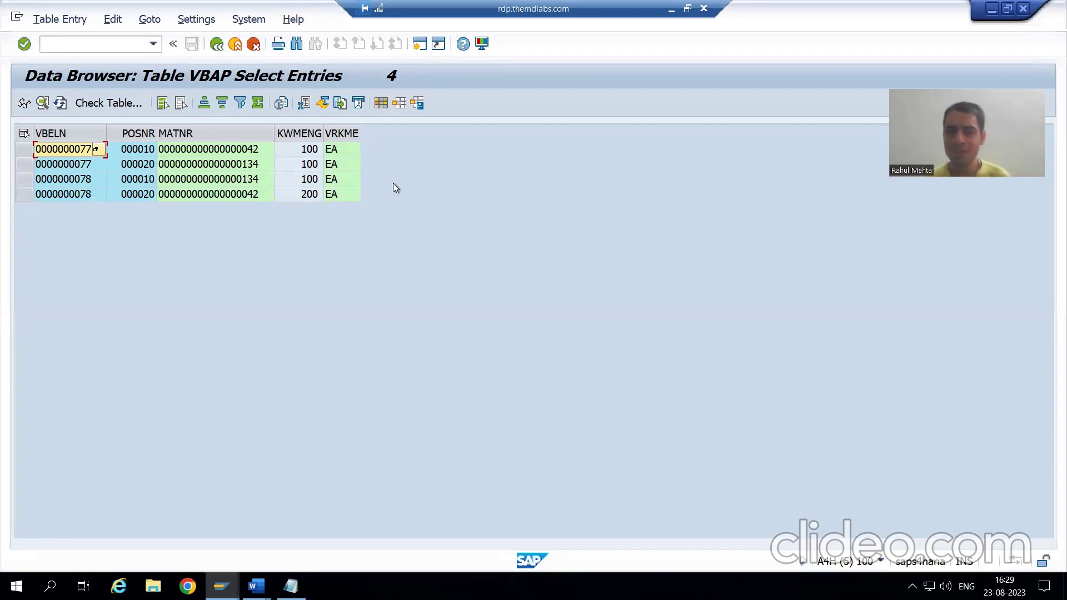
Compare the KWMENG quantities and MATNR materials of the VBAP entries with the items in the displayed standard order session
left_click(301, 150)
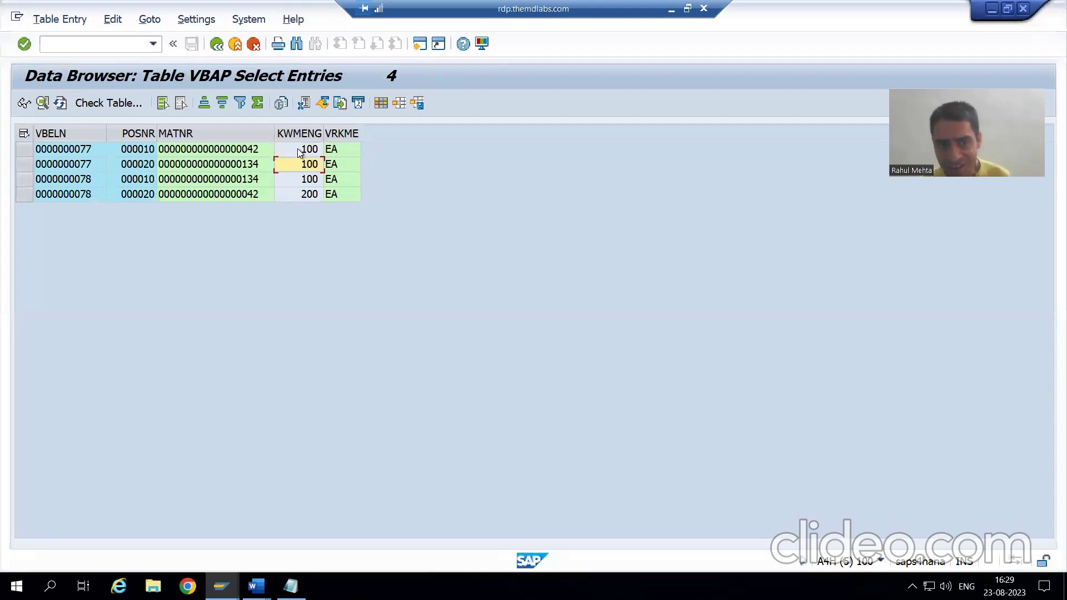
left_click(303, 182)
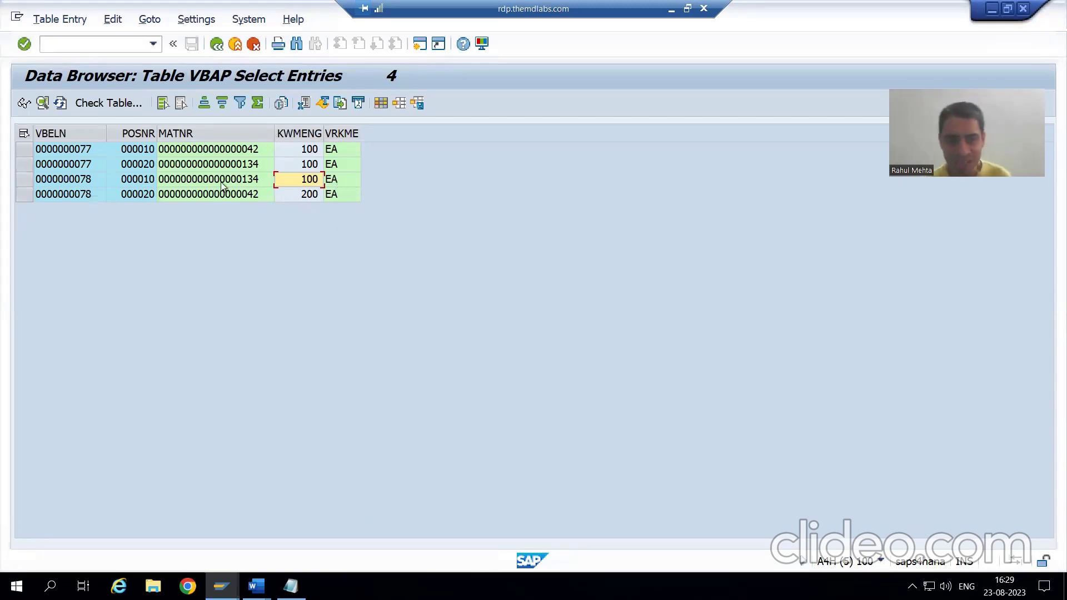
left_click(221, 150)
left_click(221, 586)
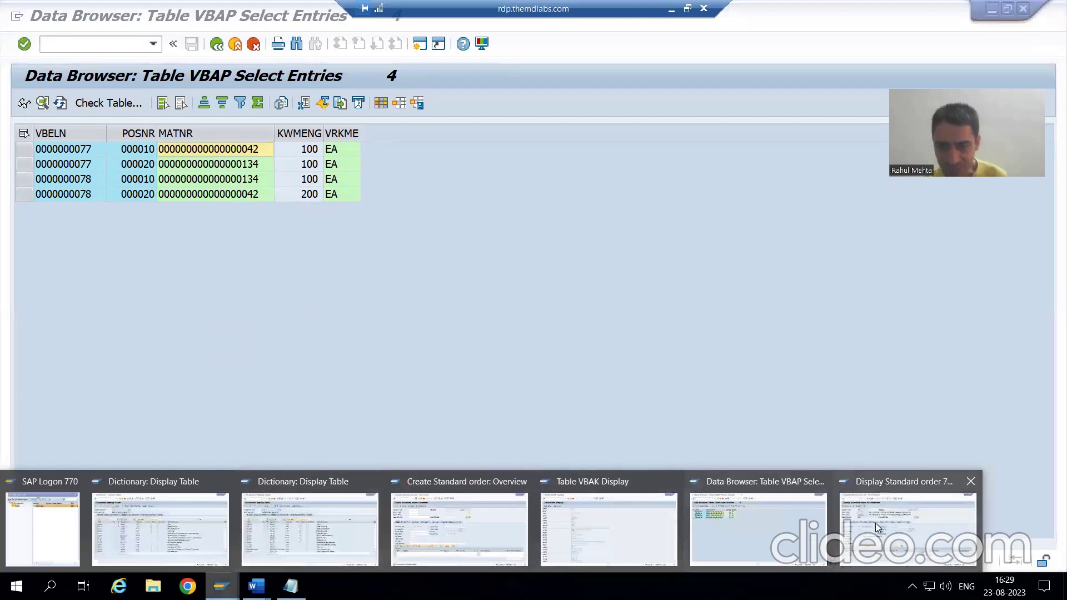
left_click(875, 522)
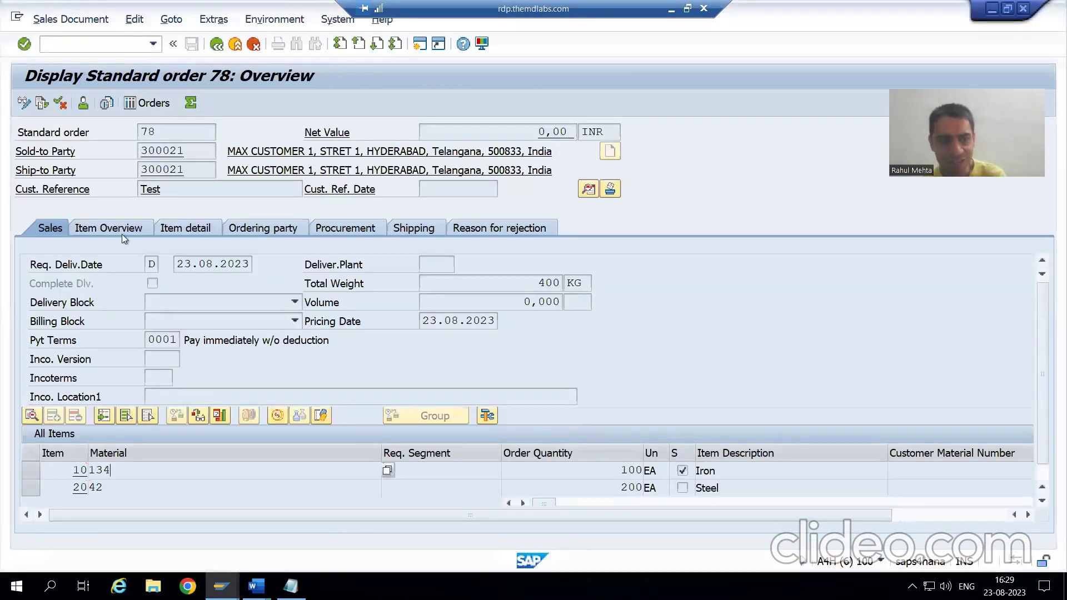
key("alt+Tab")
left_click(244, 168)
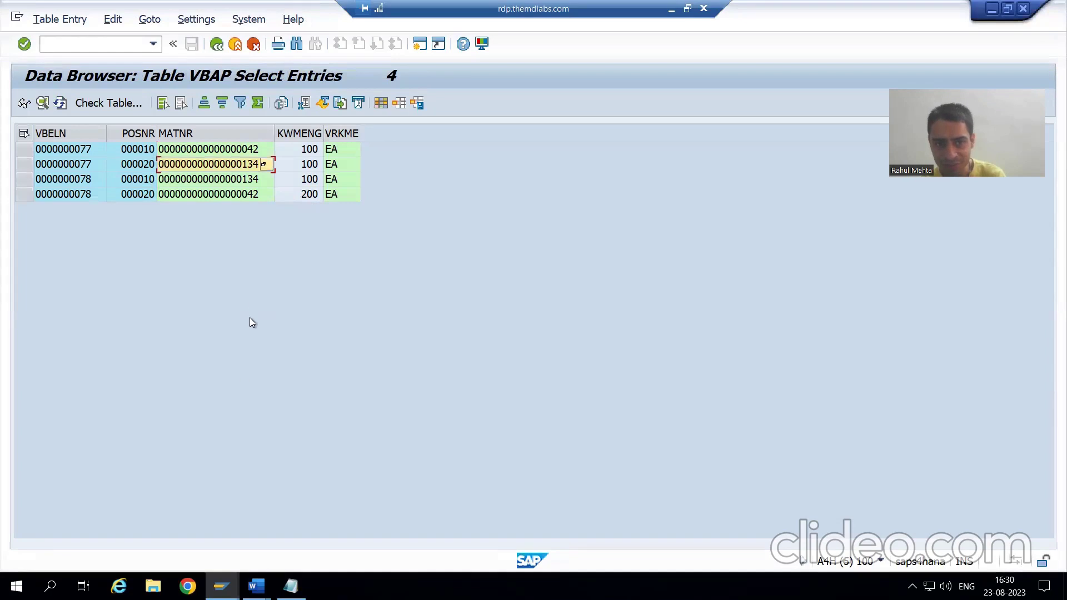
key("alt+Tab")
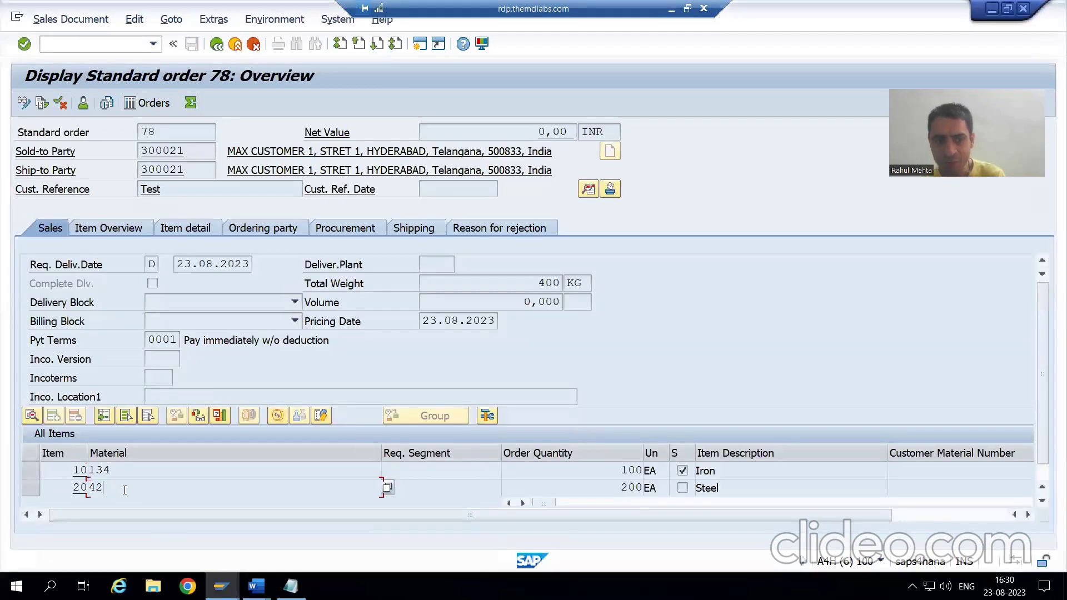
key("alt+Tab")
left_click(214, 151)
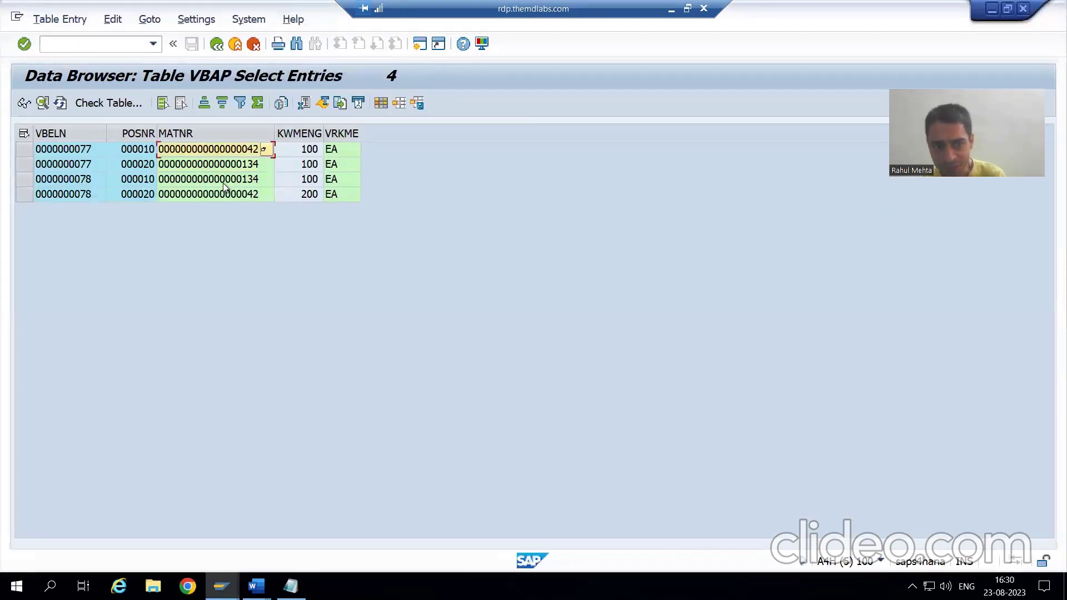
left_click(224, 180)
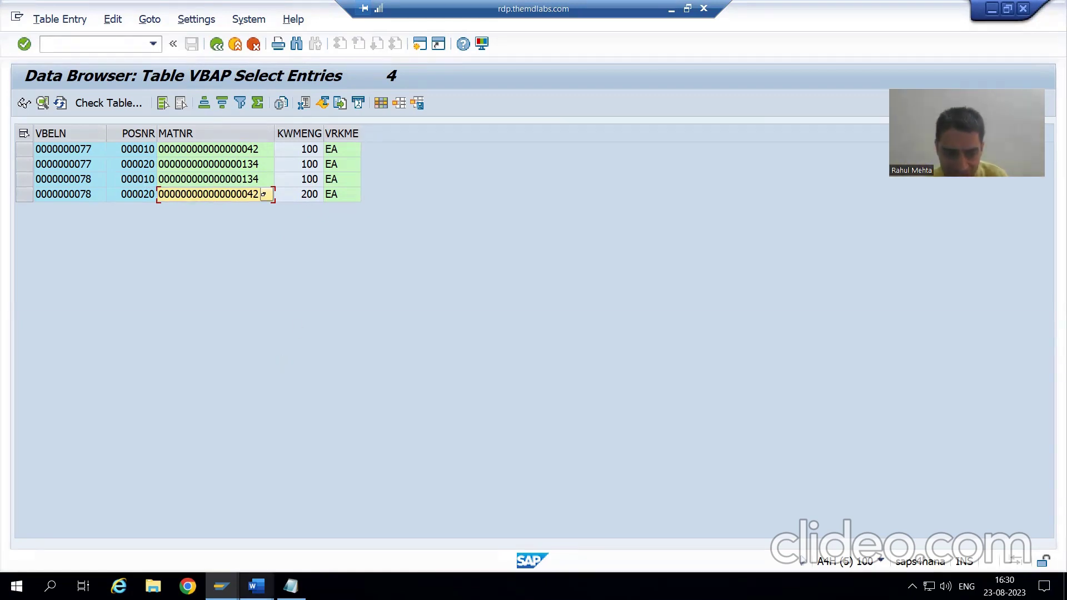
Review the Functional Specifications Word document from the selection screen requirements through to the ALV output table fields
left_click(256, 586)
left_click(244, 517)
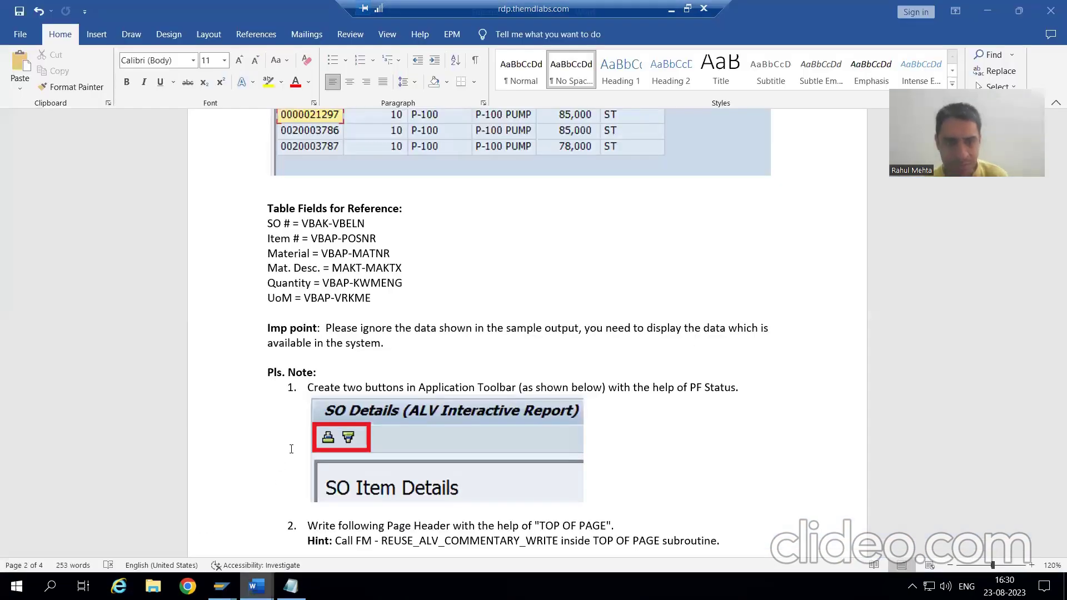
scroll(293, 445, "up", 8)
scroll(293, 445, "up", 10)
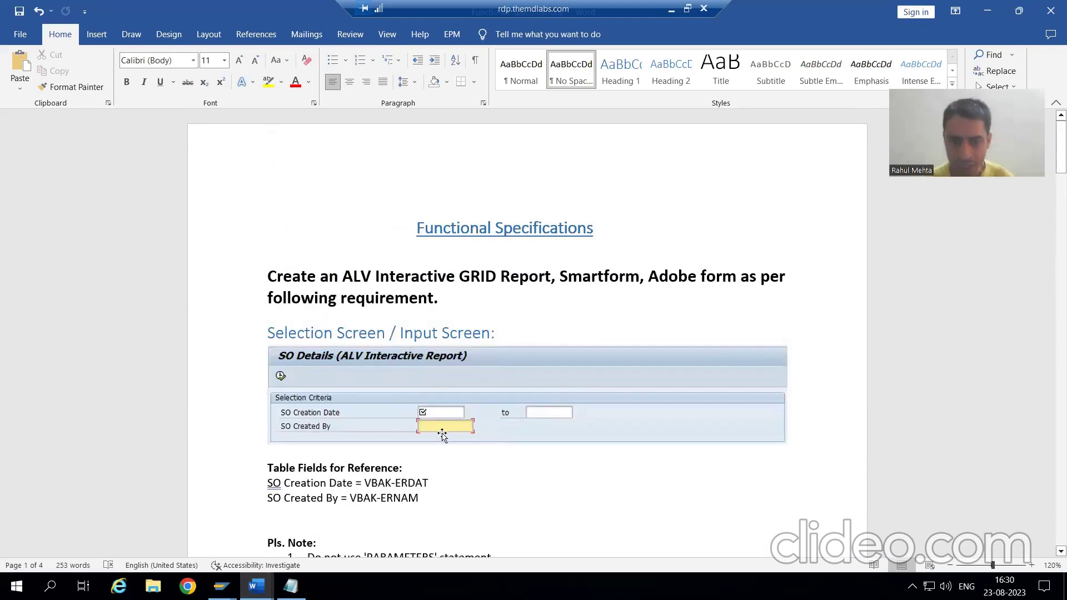
scroll(441, 435, "down", 3)
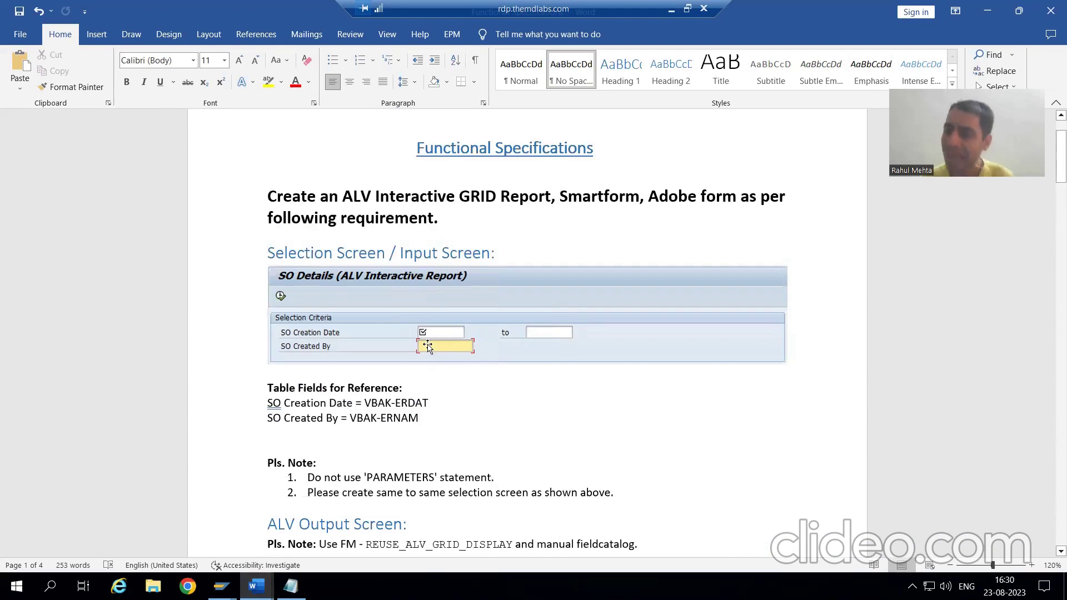
scroll(429, 350, "down", 3)
scroll(429, 354, "down", 10)
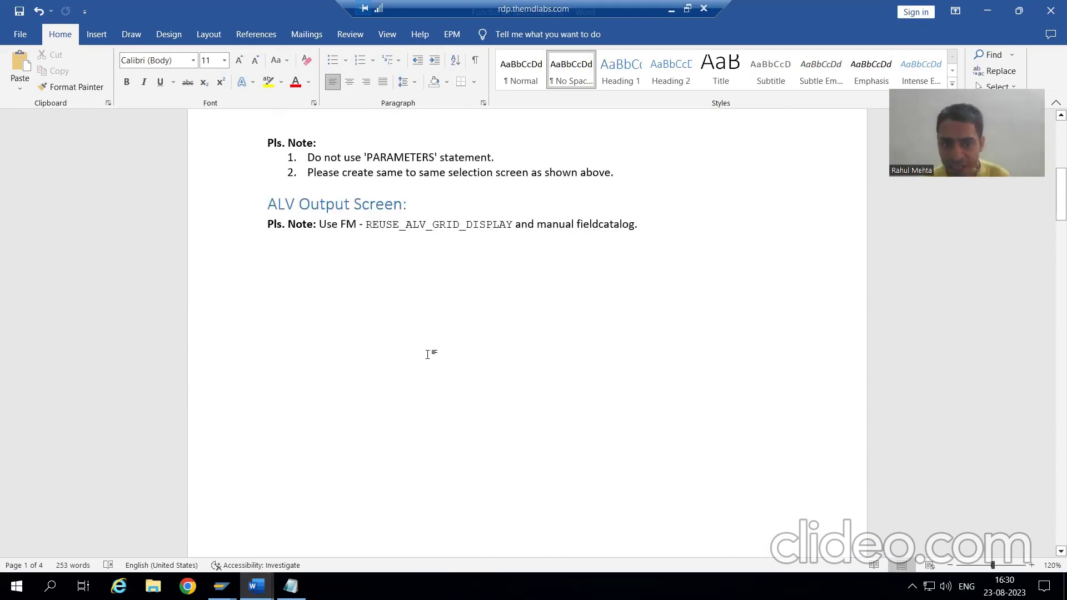
scroll(429, 355, "down", 13)
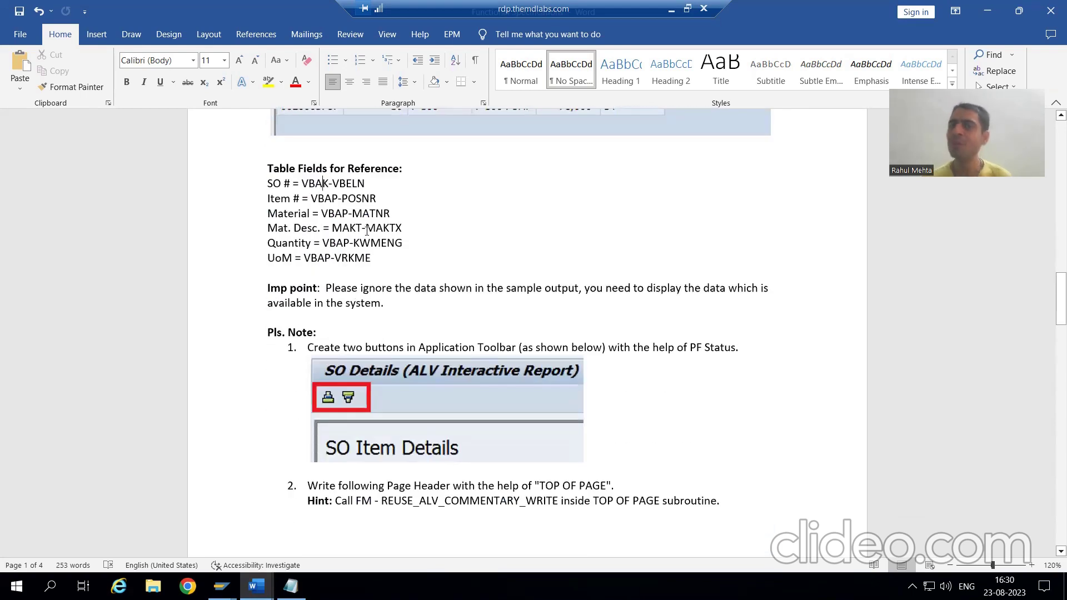
Switch to the SAP session displaying the VBAK record and return to its list of selected entries
left_click(221, 586)
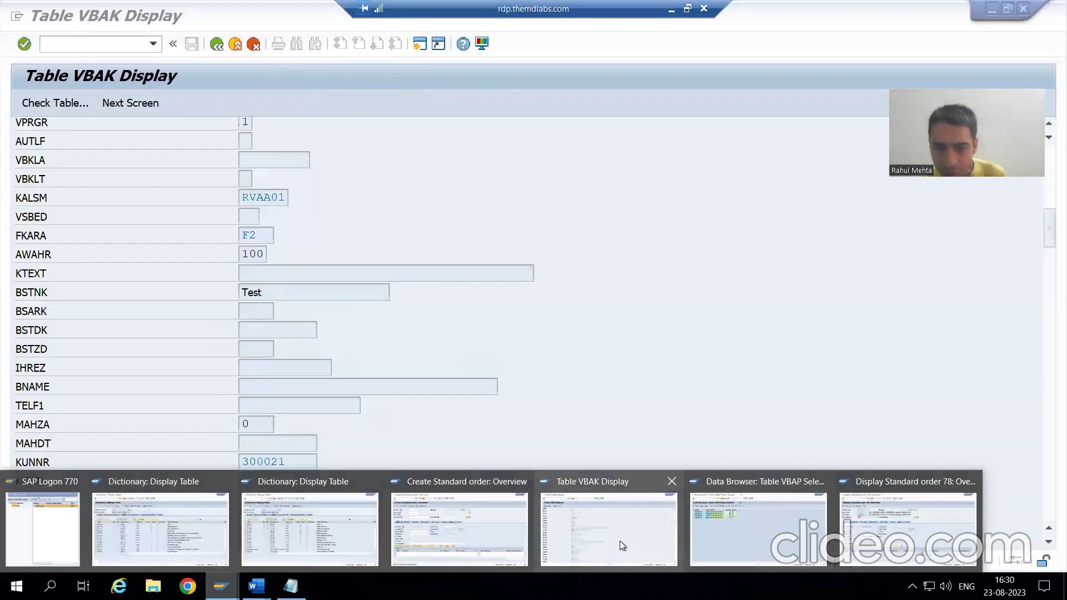
left_click(619, 541)
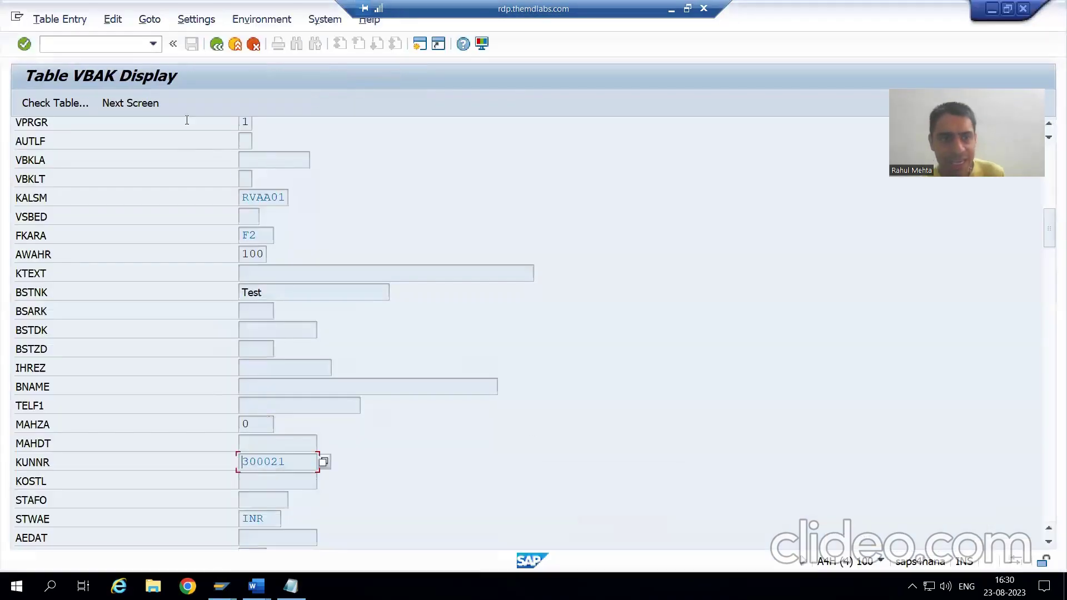
left_click(216, 45)
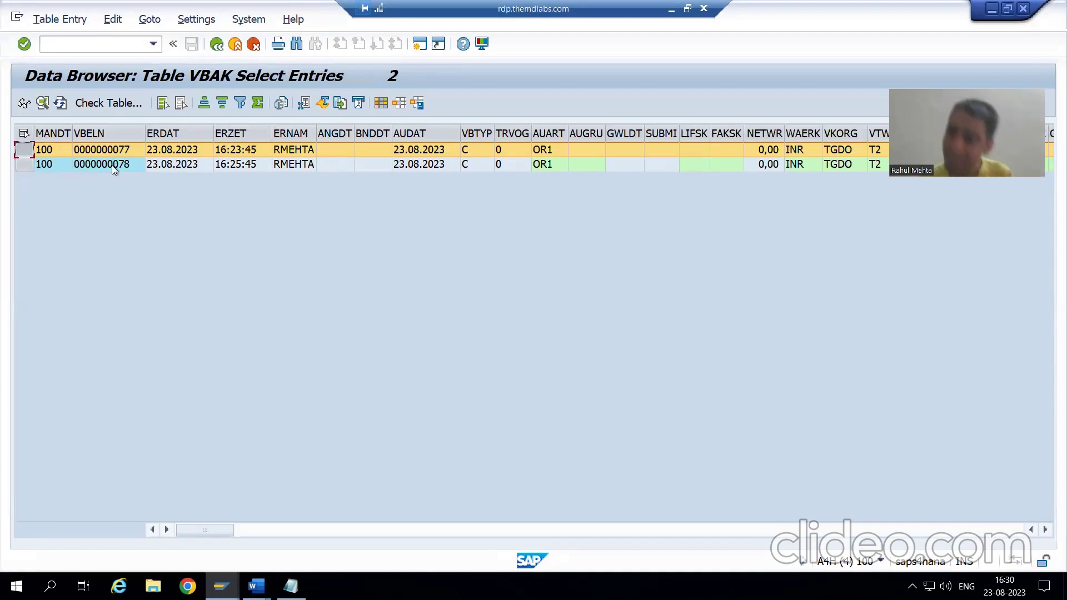
mouse_move(233, 581)
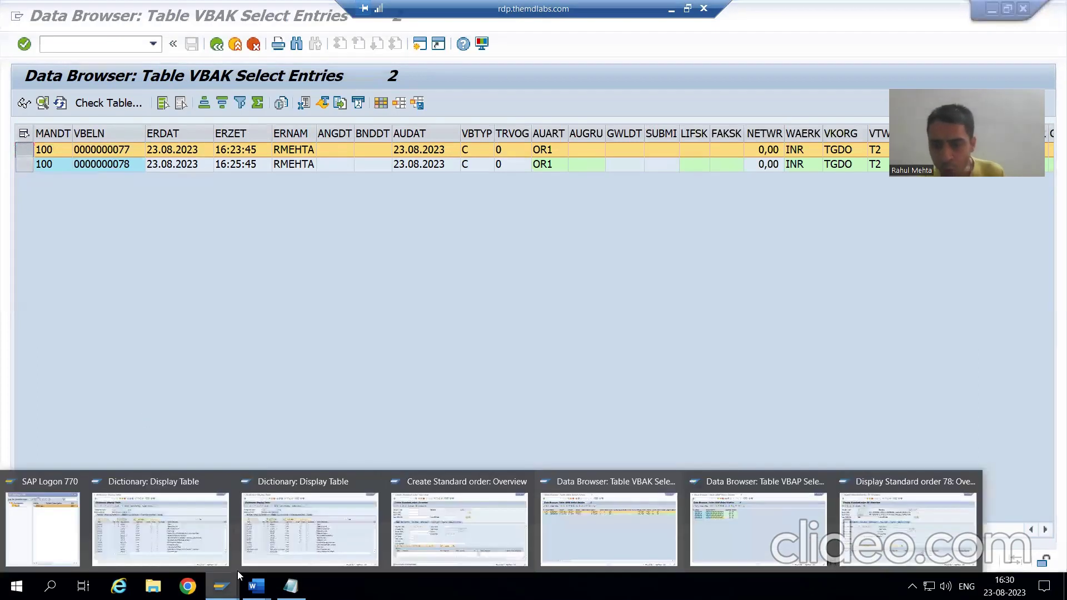
Compare the VBELN, POSNR, MATNR, KWMENG and VRKME columns of the VBAP entries with the table fields in the Functional Specifications document
left_click(755, 528)
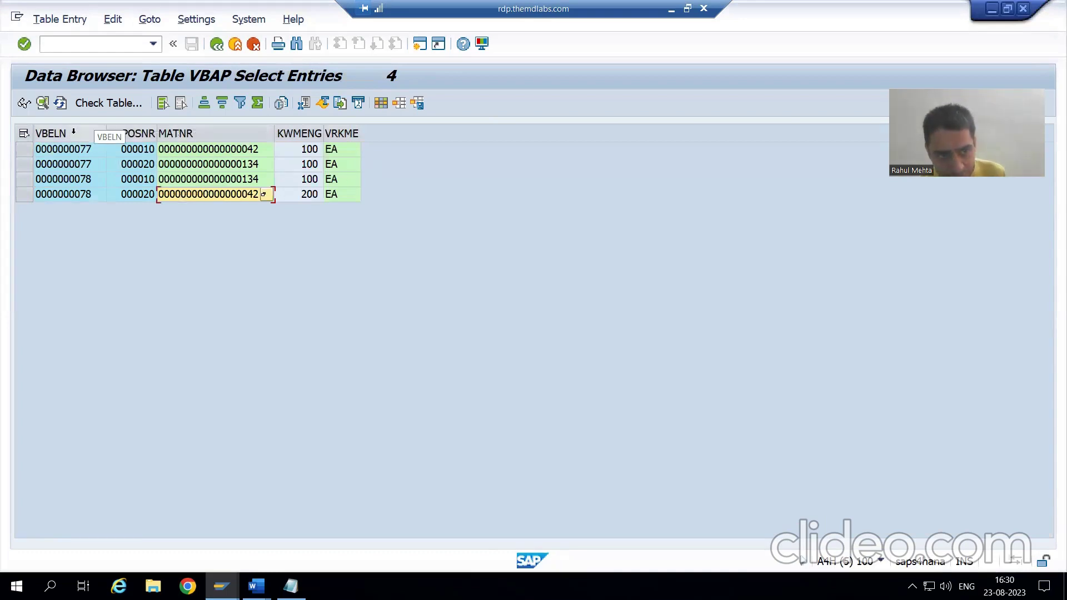
left_click(88, 133)
left_click(136, 133)
left_click(216, 133)
left_click(295, 133)
left_click(342, 133)
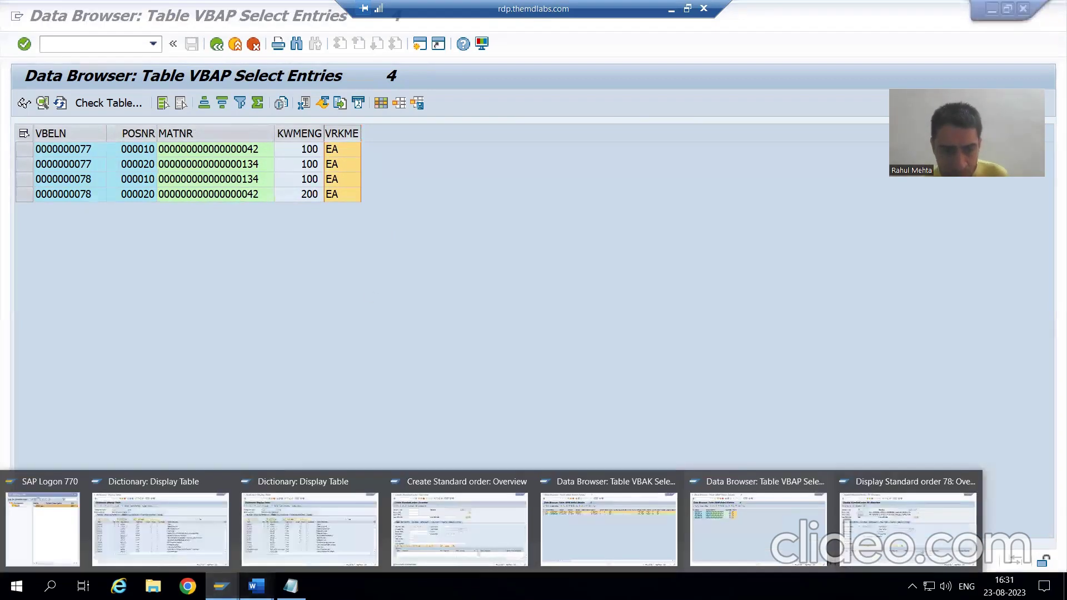
mouse_move(255, 586)
left_click(175, 529)
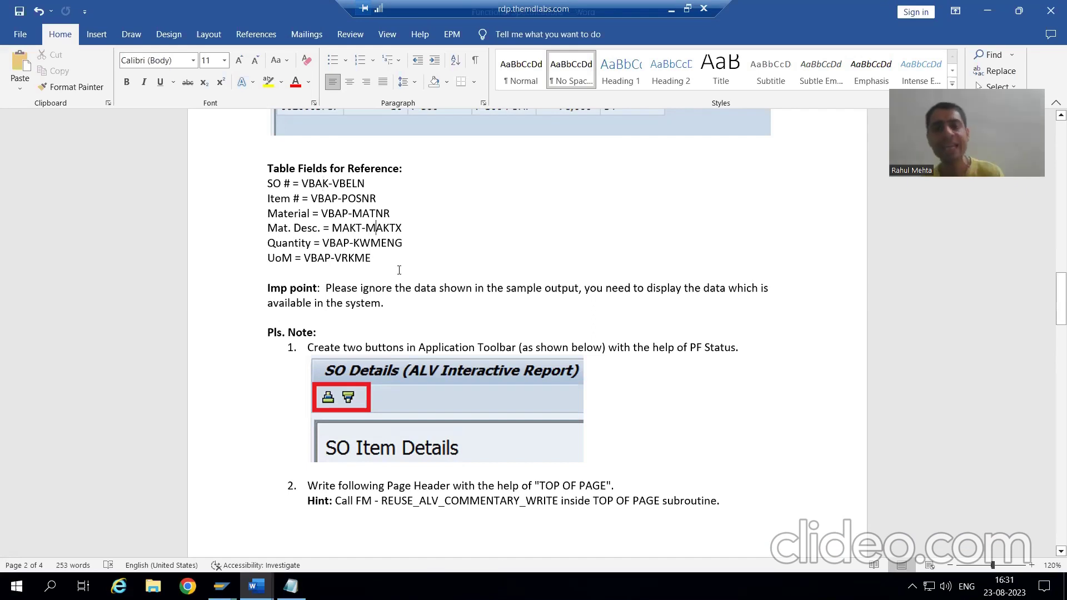
Switch back to the VBAP entries and open the ABAP Dictionary in a new session with /ose11
key("alt+Tab")
left_click(312, 209)
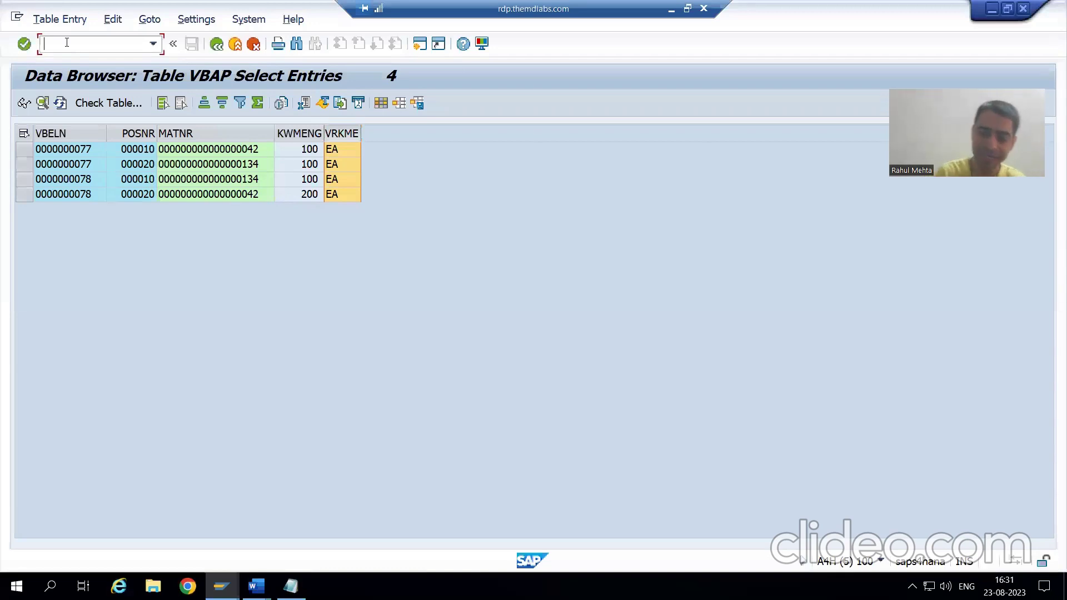
type("/ose11")
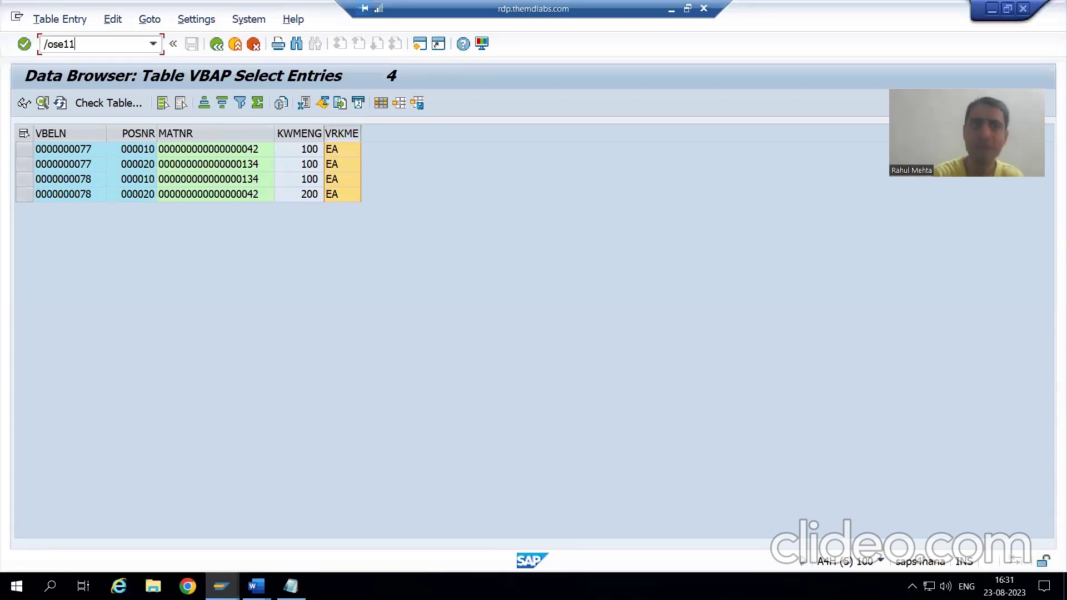
key("Return")
type("MAKTX")
key("ctrl+a")
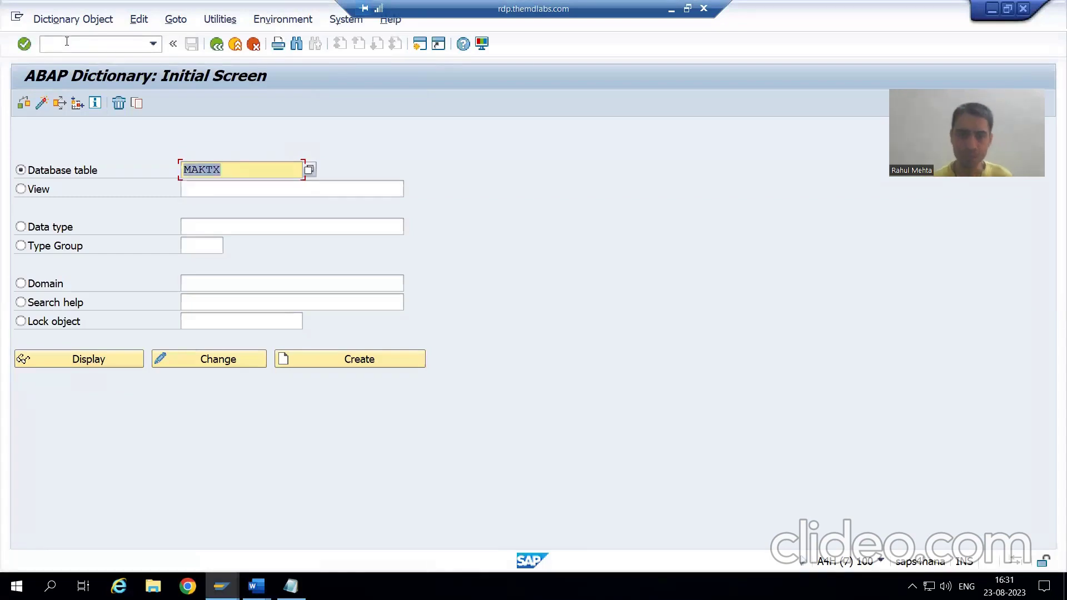
left_click(115, 357)
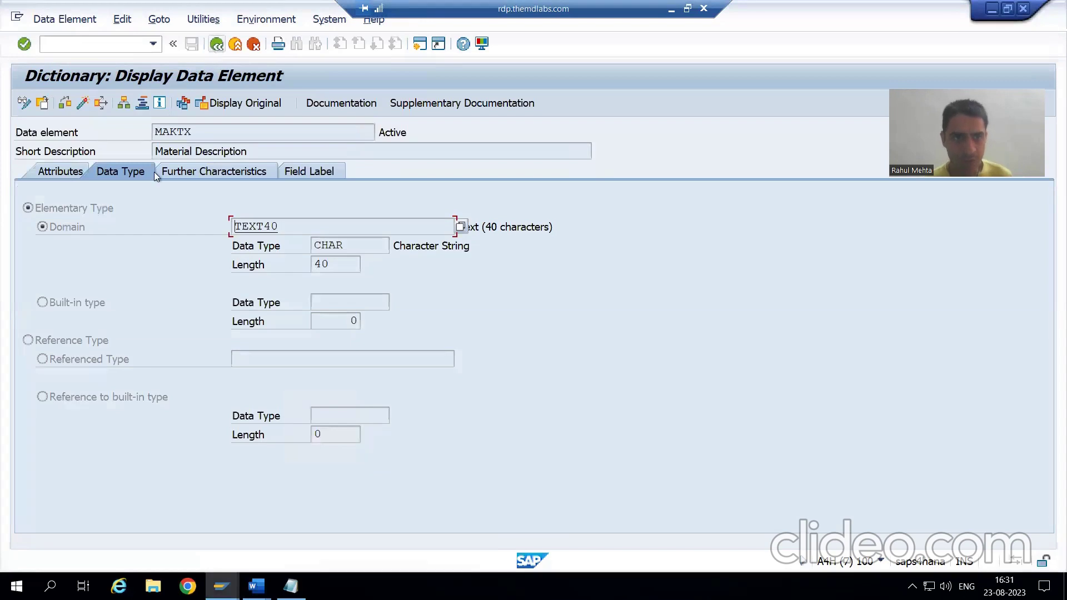
left_click(216, 44)
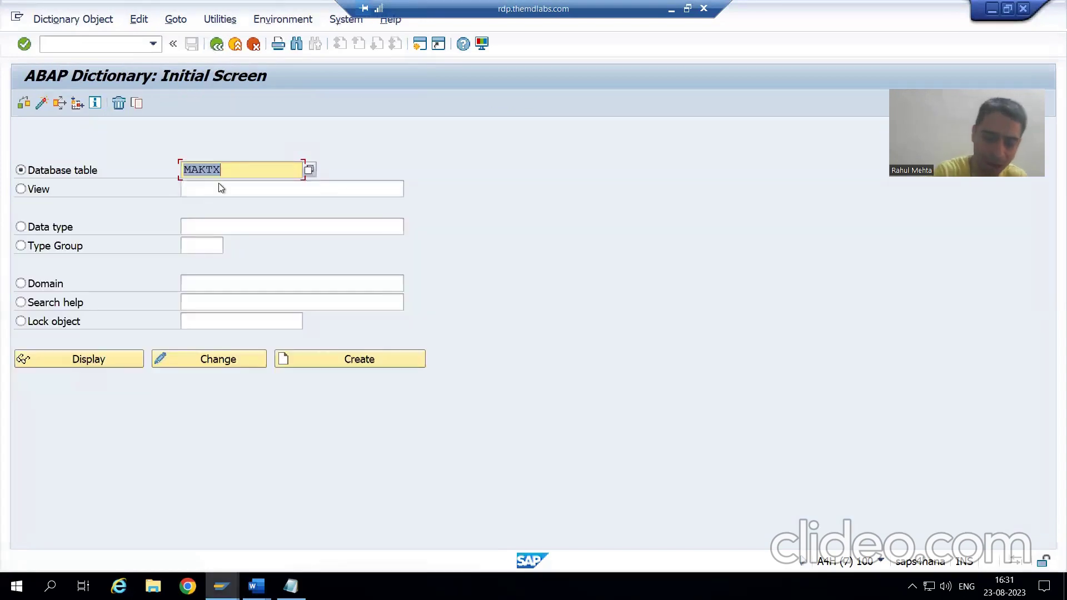
Enter MAKT as the database table, check the Mat. Desc. field in the Functional Specifications document, and display the table definition
key("BackSpace")
type("MAKT")
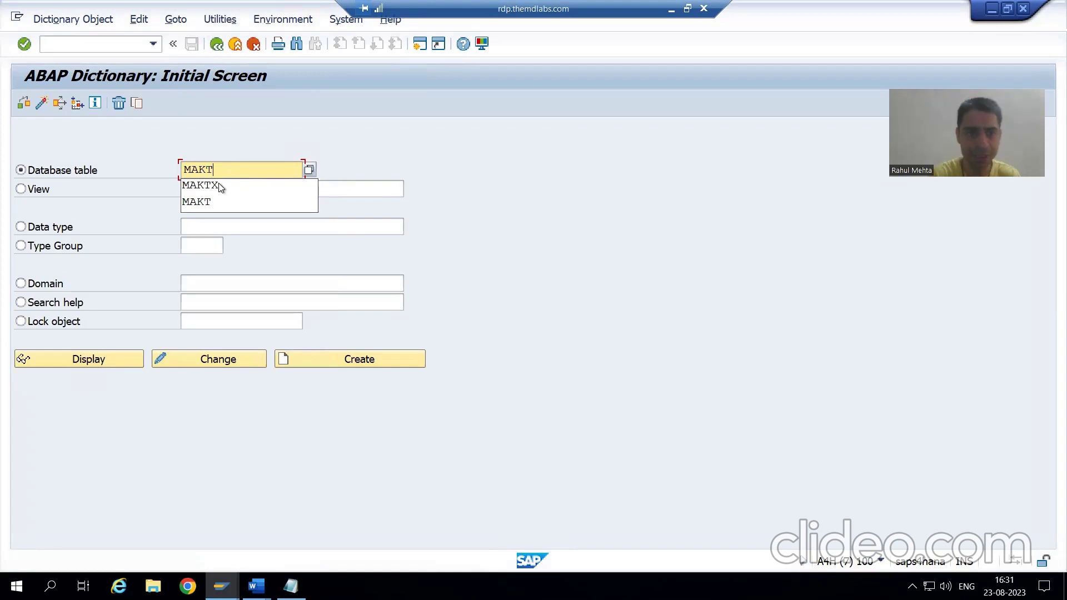
key("Return")
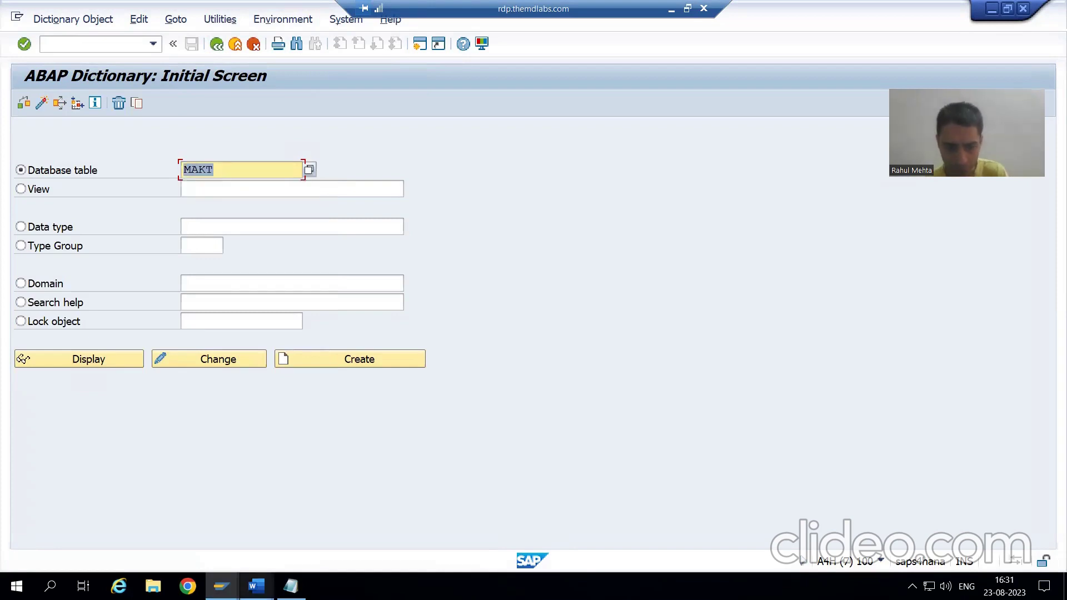
mouse_move(256, 586)
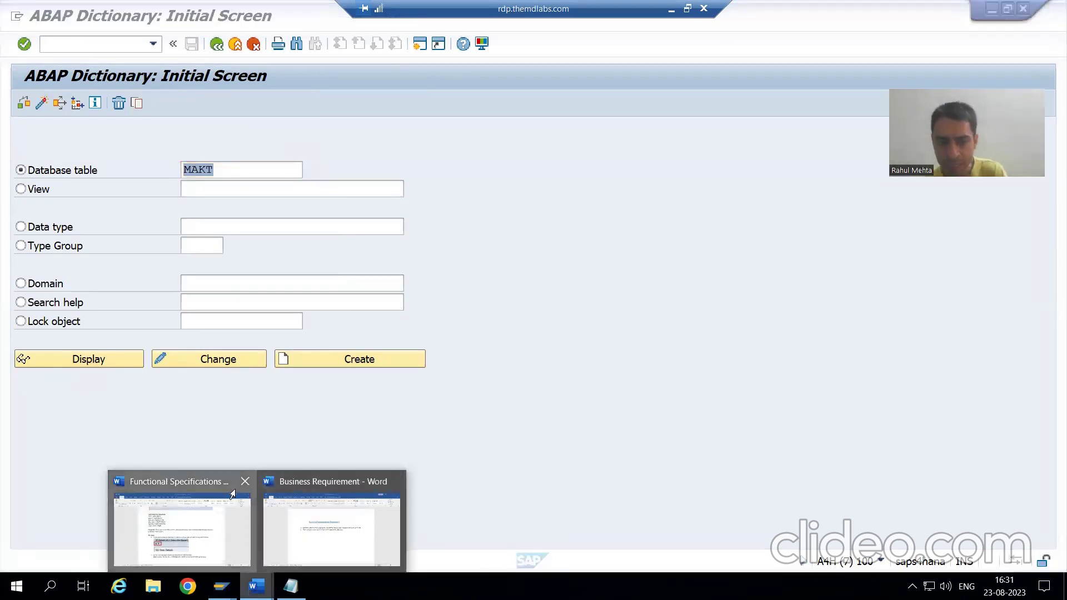
left_click(218, 525)
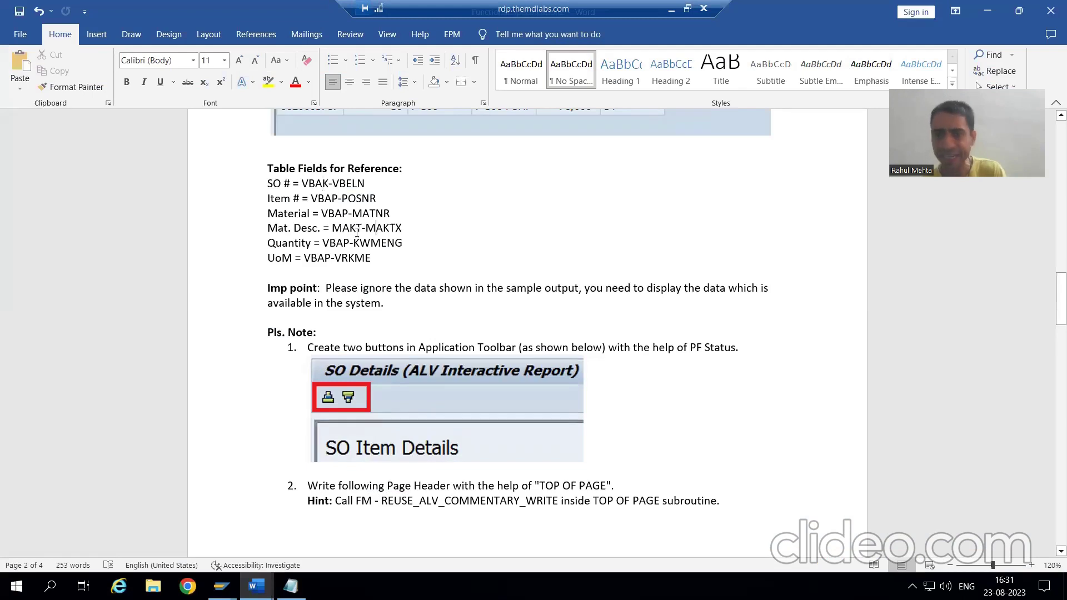
key("alt+Tab")
left_click(96, 364)
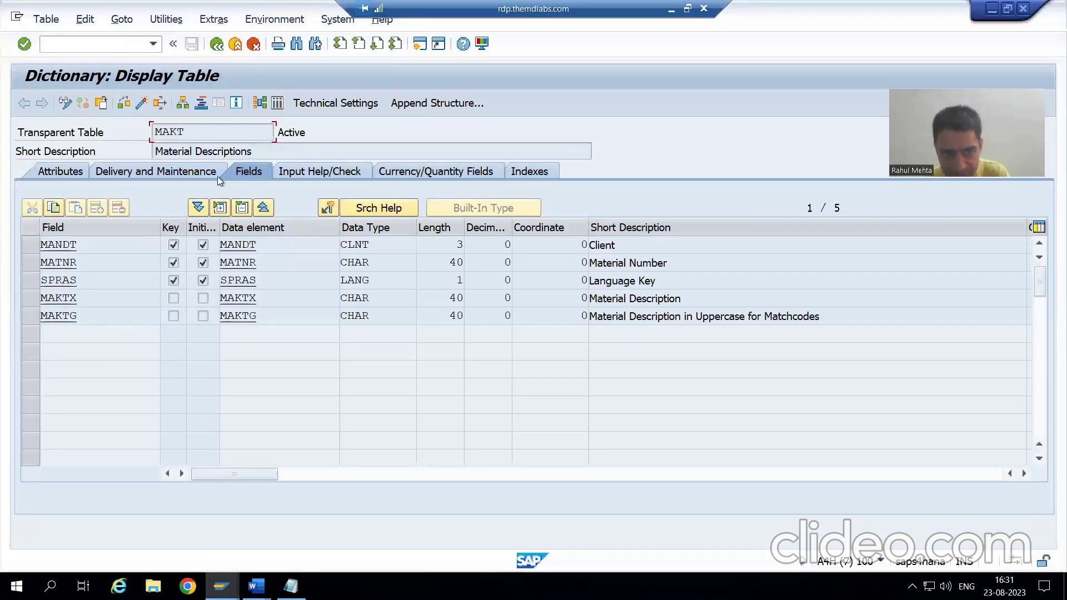
Examine the short description of table MAKT and its MATNR, SPRAS and MAKTX fields
left_click_drag(252, 152, 161, 164)
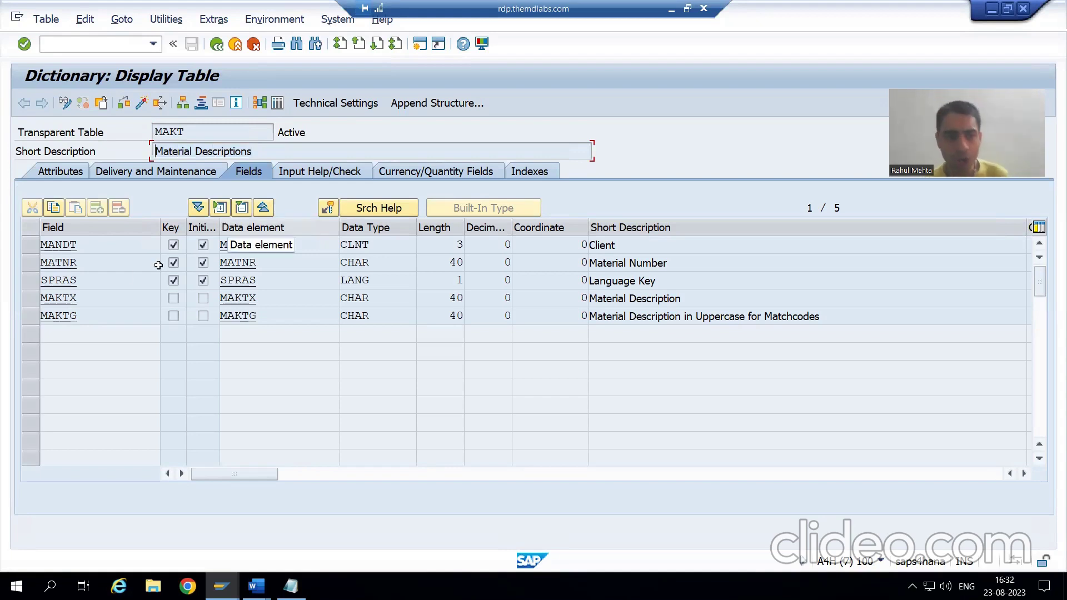
left_click(31, 264)
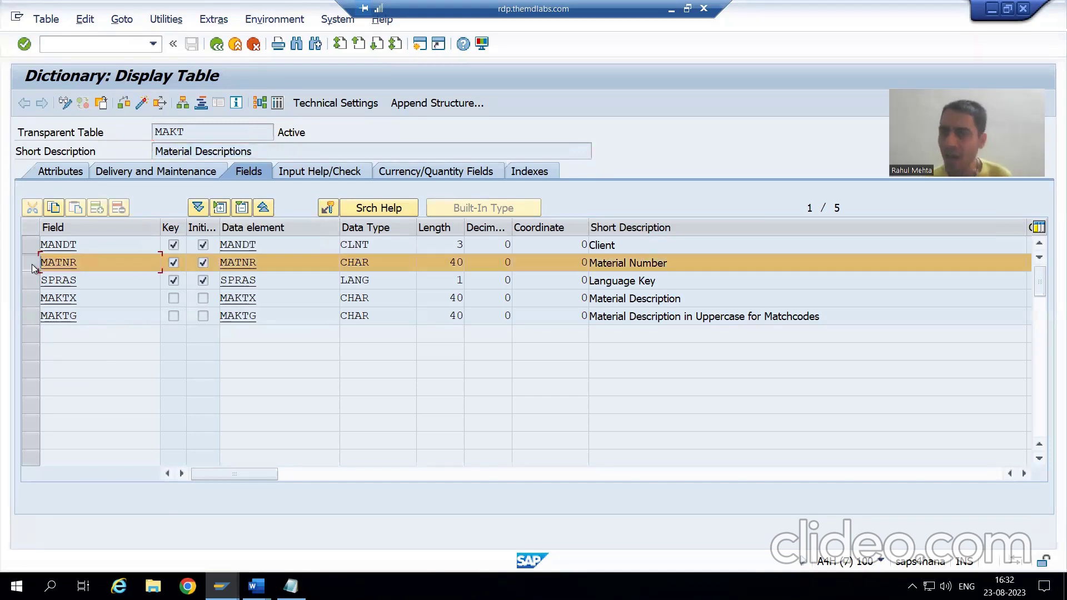
left_click(677, 264)
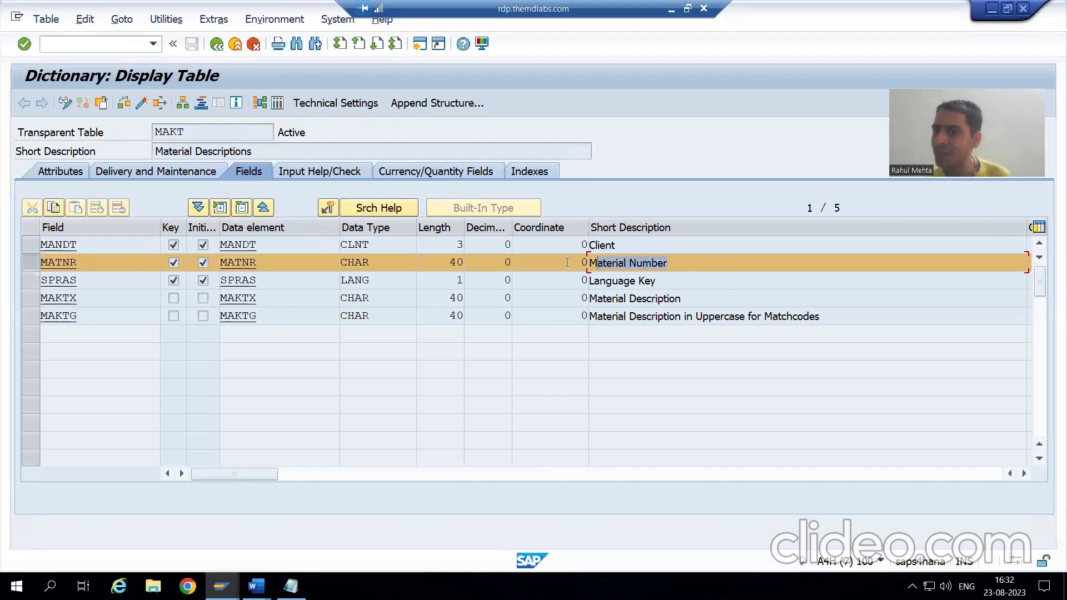
left_click(31, 281)
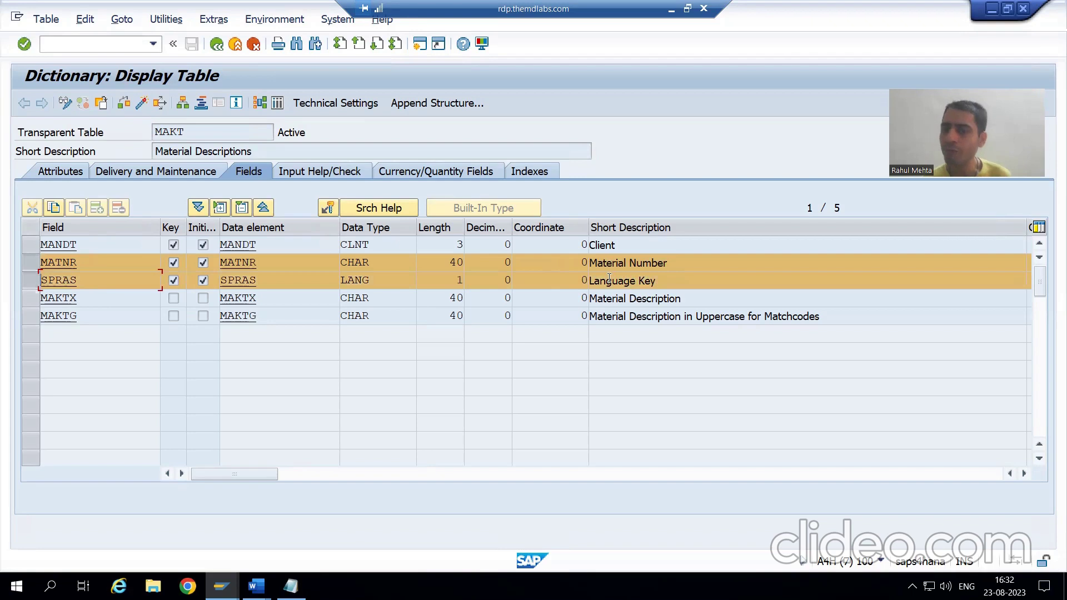
left_click(58, 298)
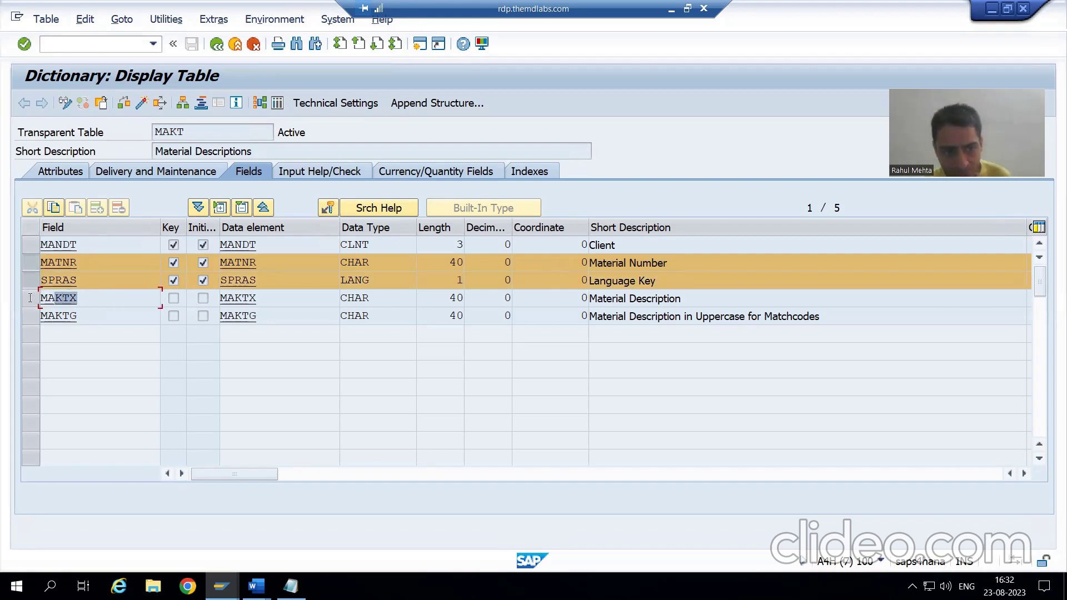
left_click_drag(686, 296, 589, 295)
left_click(606, 295)
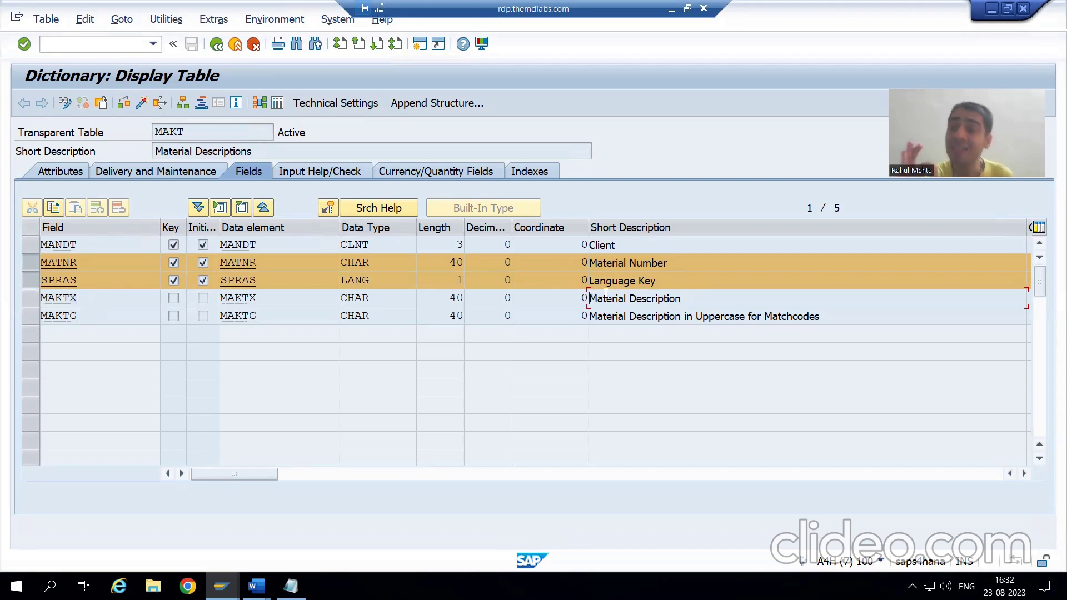
left_click(202, 133)
left_click(691, 300)
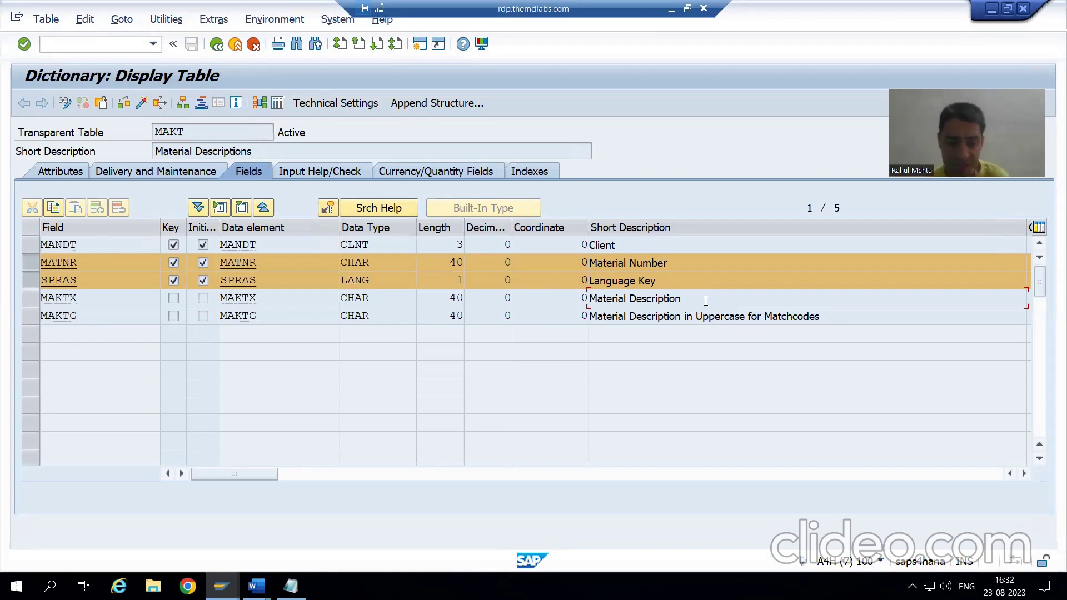
Compare the materials in the VBAP entries with the MATNR key field of table MAKT
left_click(225, 584)
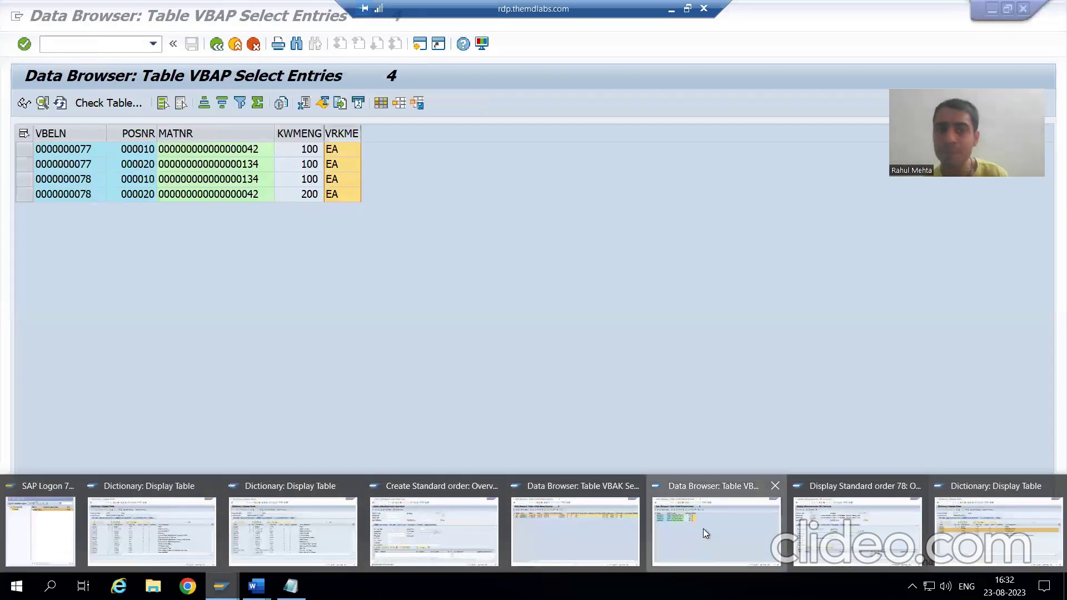
left_click(704, 529)
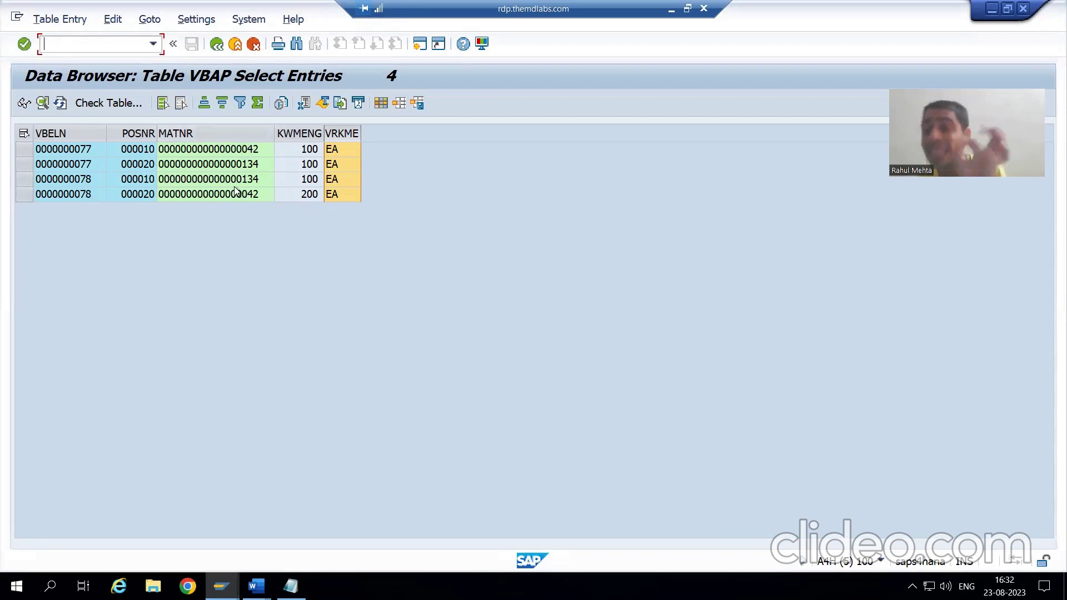
key("alt+Tab")
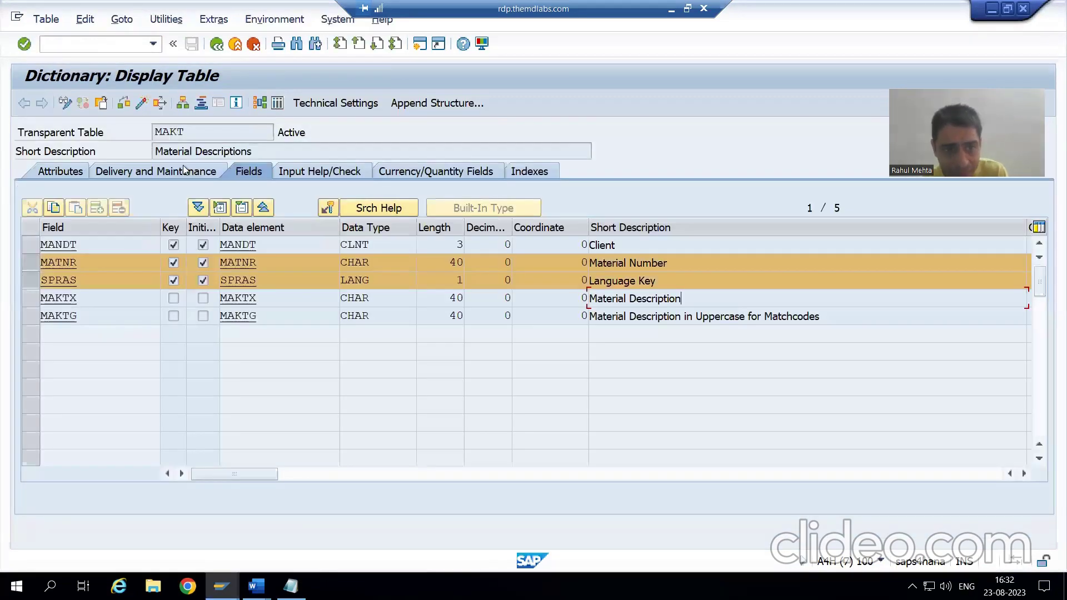
left_click(651, 265)
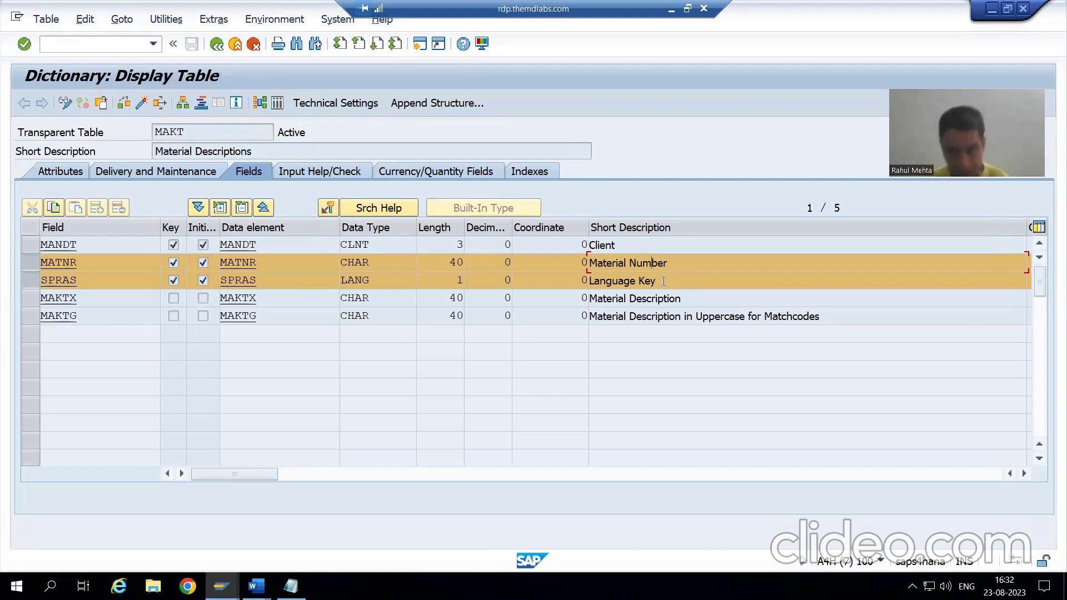
Copy the MATNR values of all four VBAP entries and return to the MAKT table definition
key("alt+Tab")
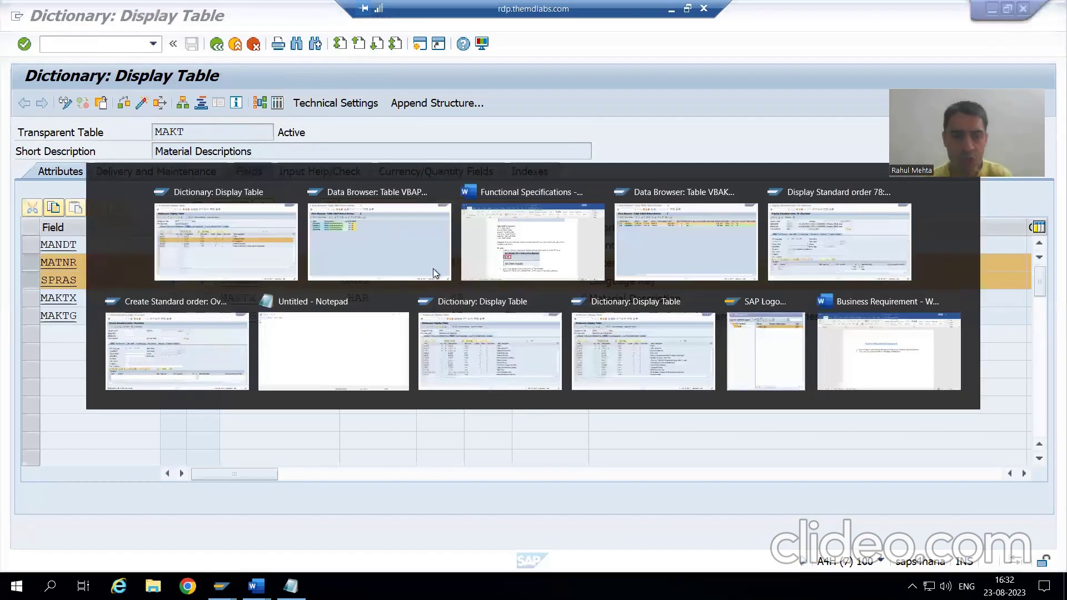
left_click(432, 268)
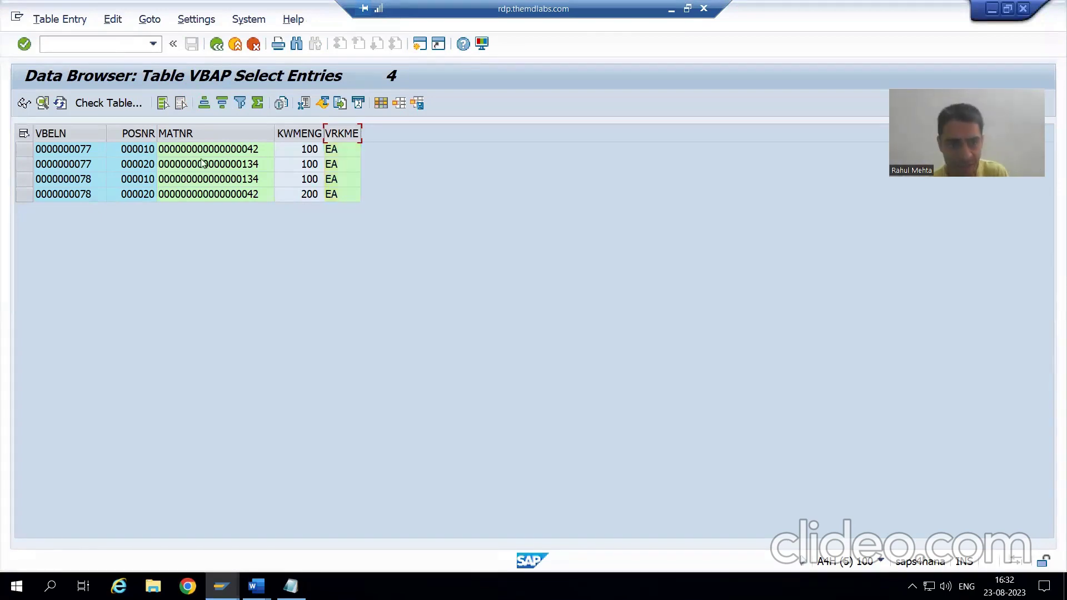
left_click_drag(203, 155, 203, 197)
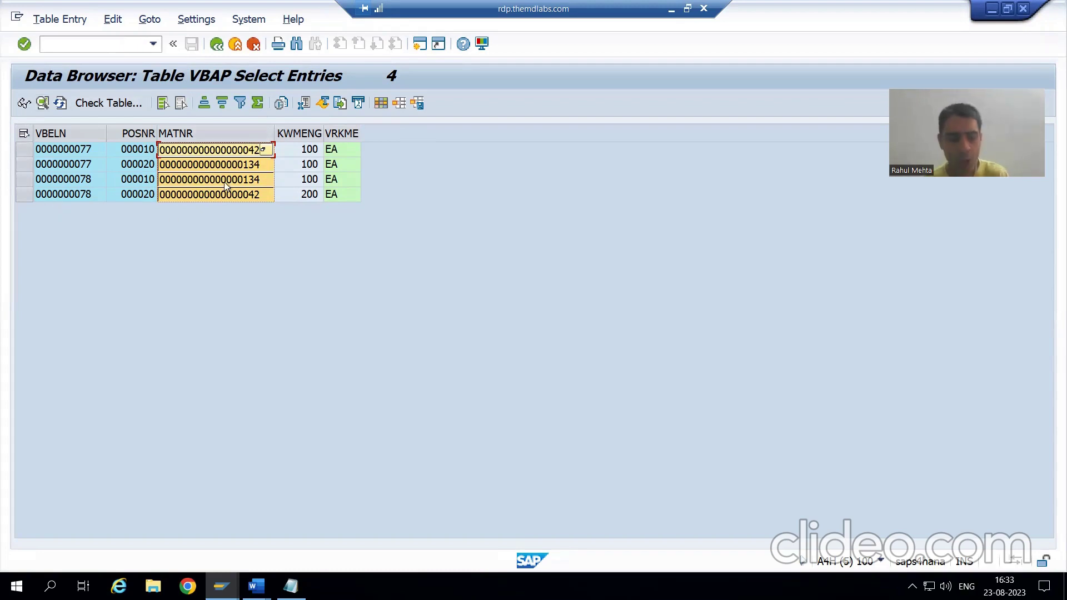
key("alt+Tab")
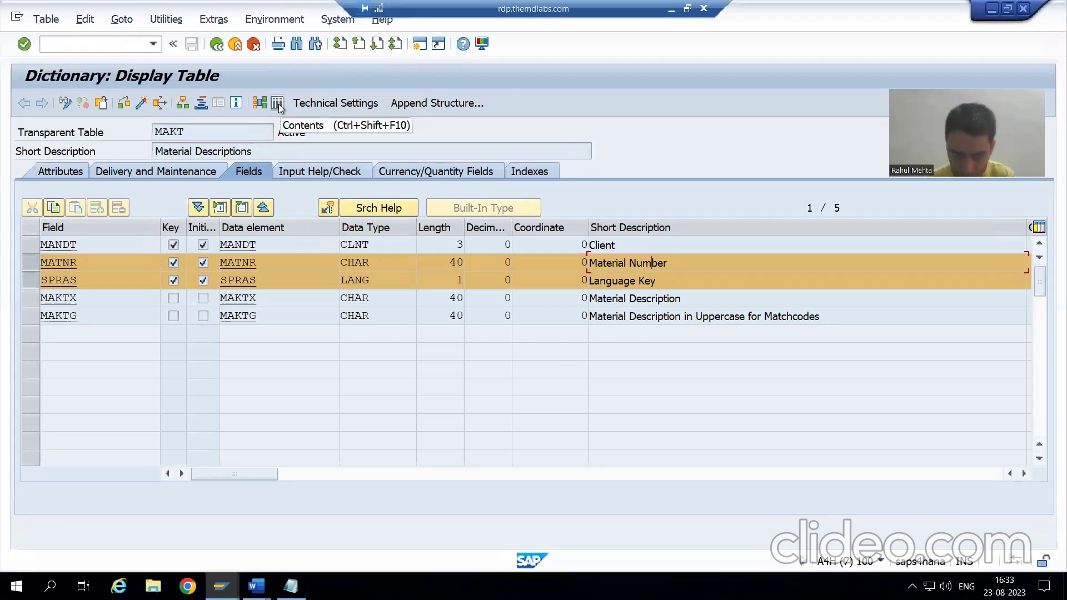
Open the contents selection of table MAKT, paste the copied material numbers as MATNR single values and run the selection
left_click(278, 104)
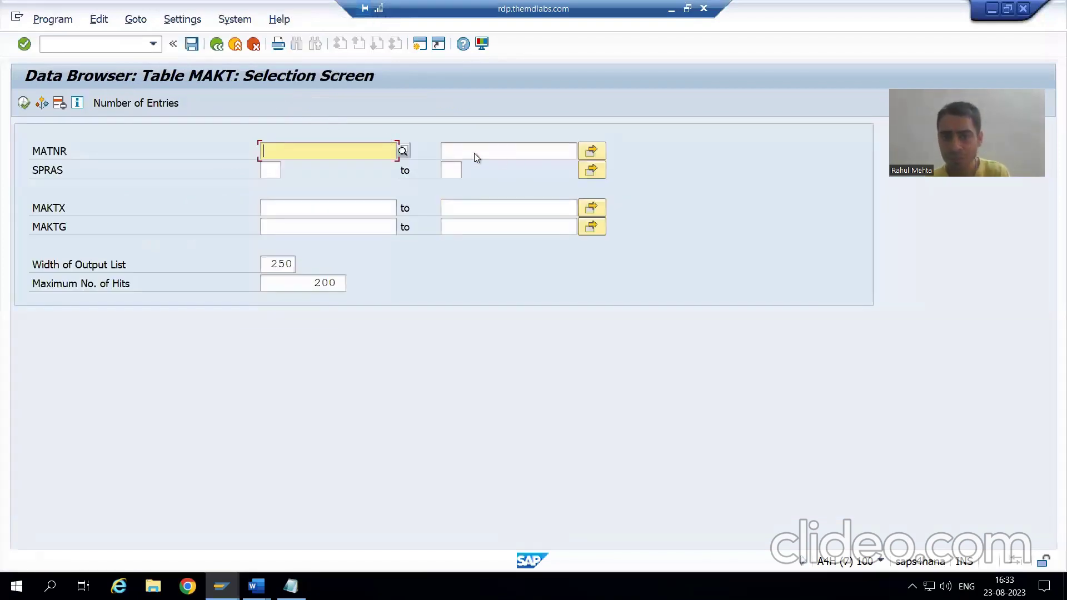
left_click(592, 152)
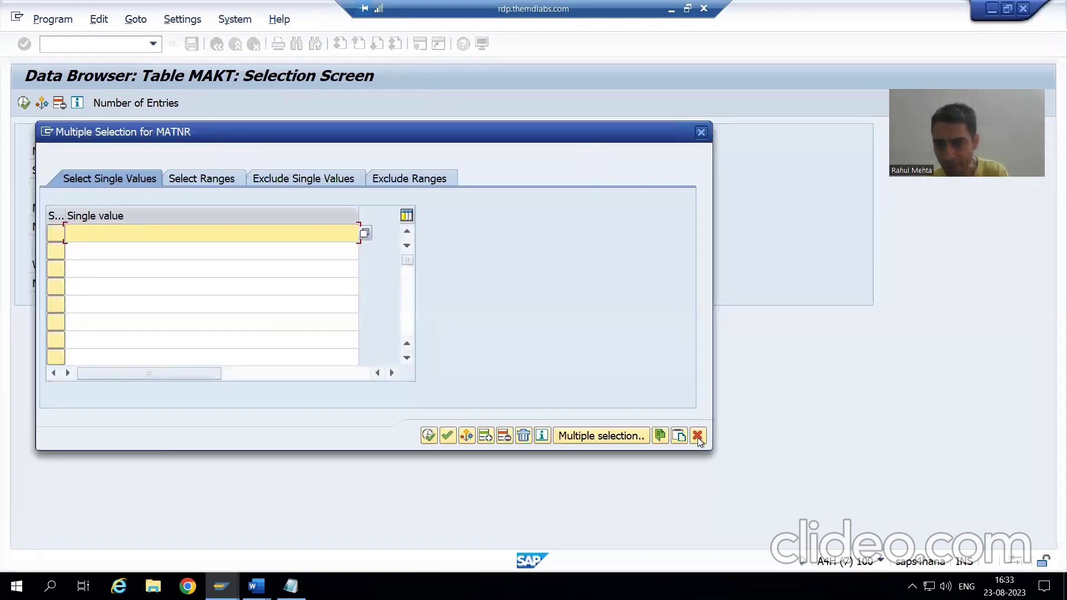
left_click(678, 436)
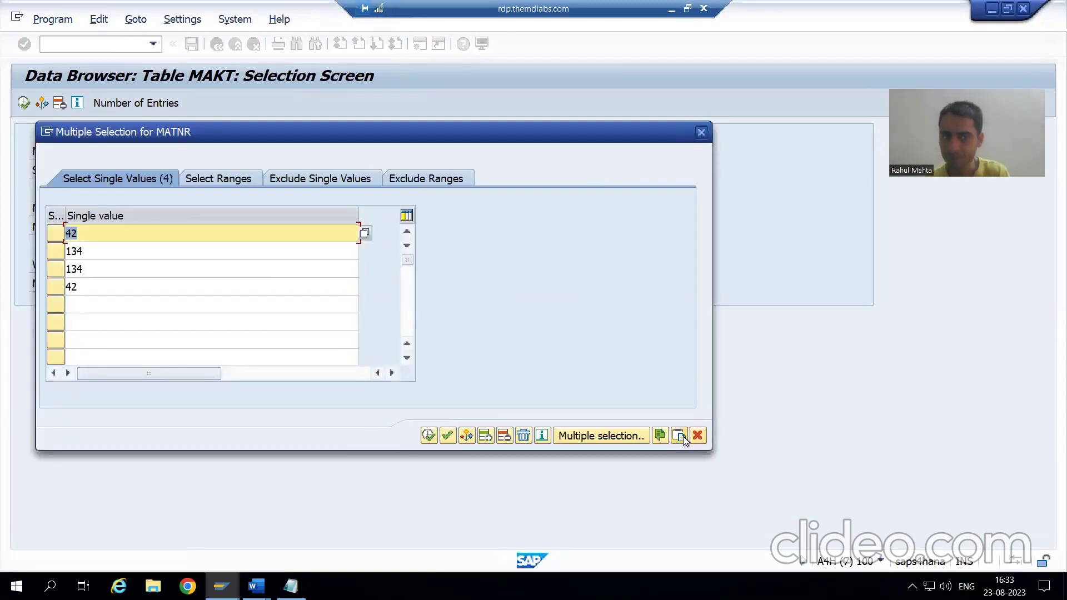
left_click(428, 435)
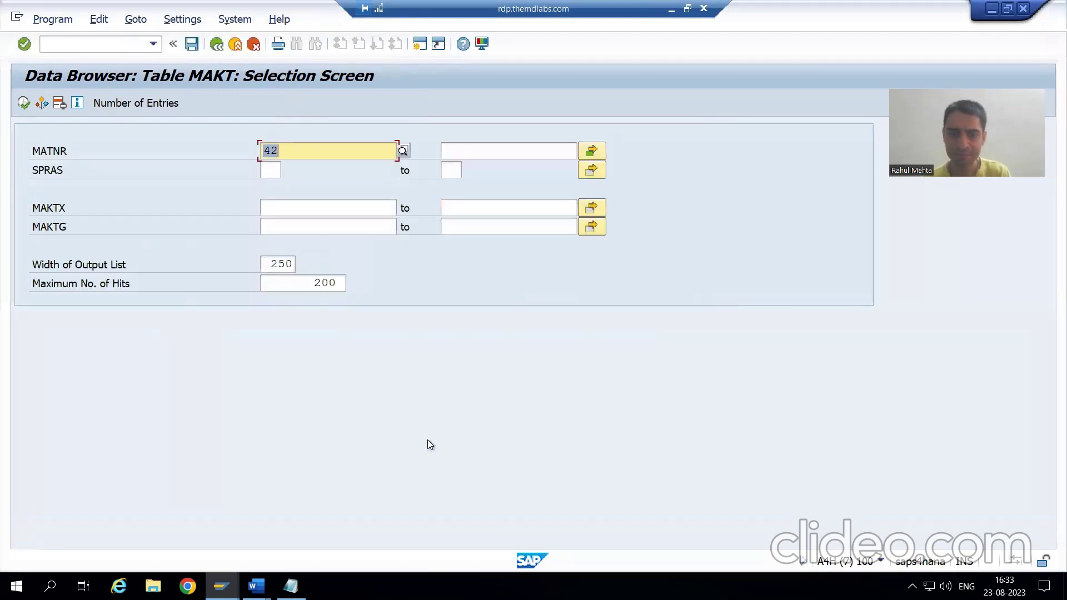
left_click(23, 104)
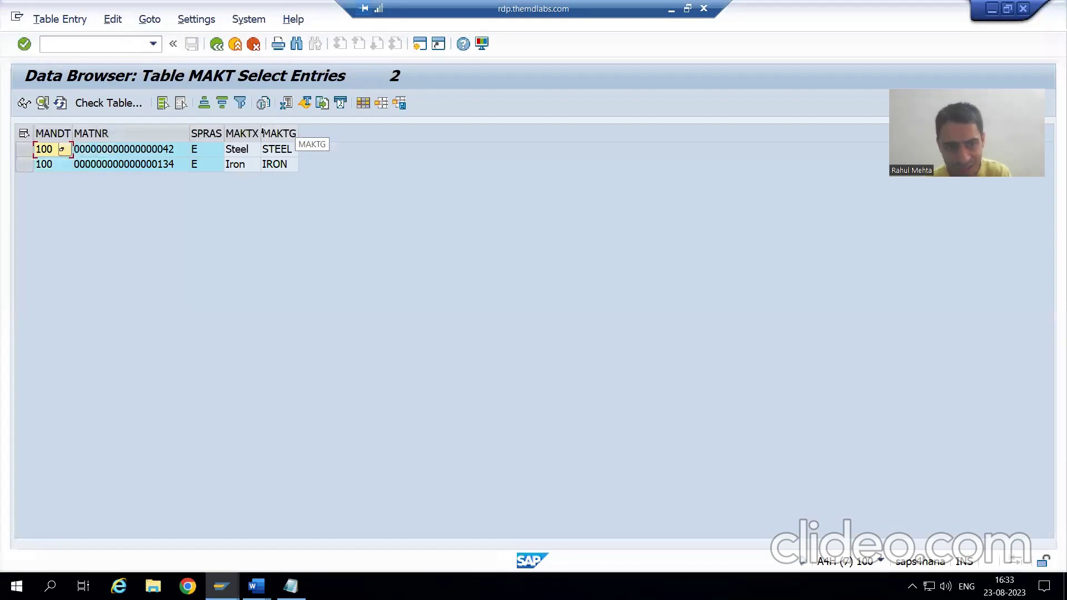
Widen the MAKTX column of the MAKT entries and check the description belonging to material 42
left_click_drag(267, 132, 391, 144)
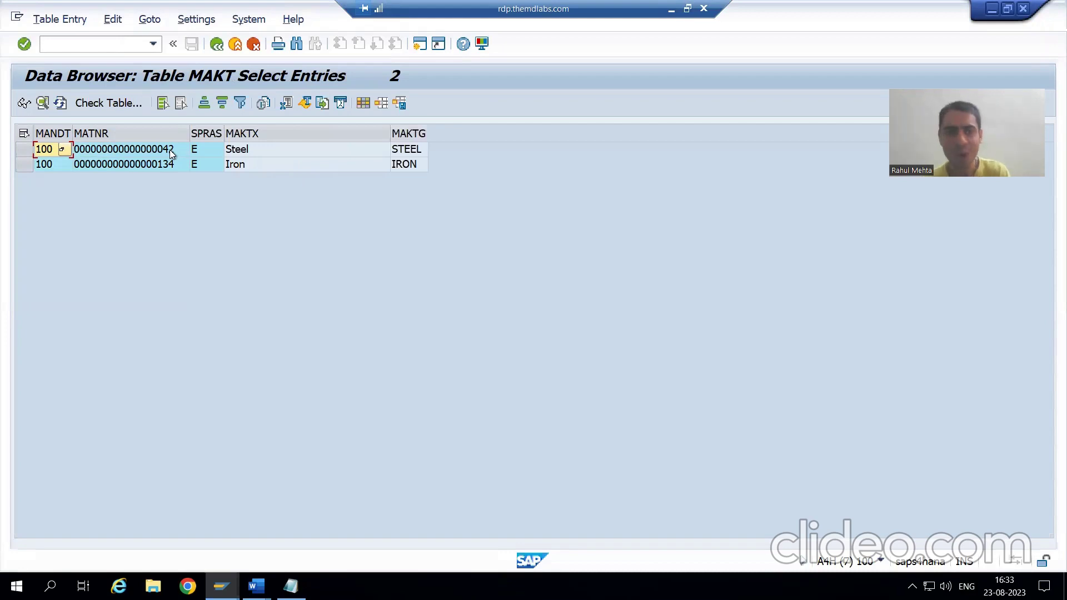
left_click(164, 149)
left_click(268, 151)
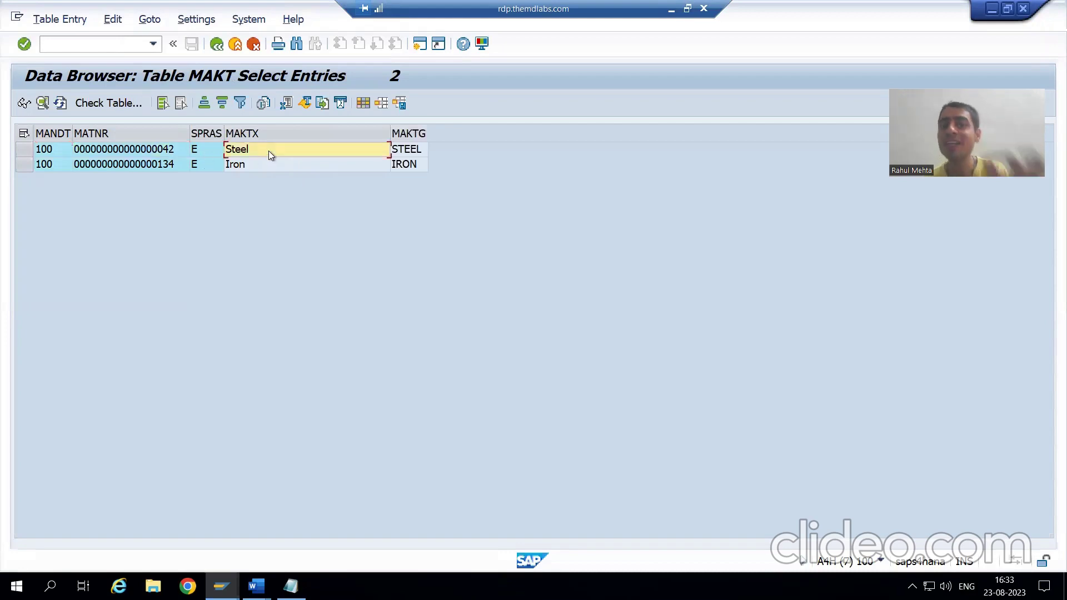
Check the MAKTX description of material 134 in the MAKT entries against the item descriptions in standard order 78
left_click(135, 165)
left_click(255, 161)
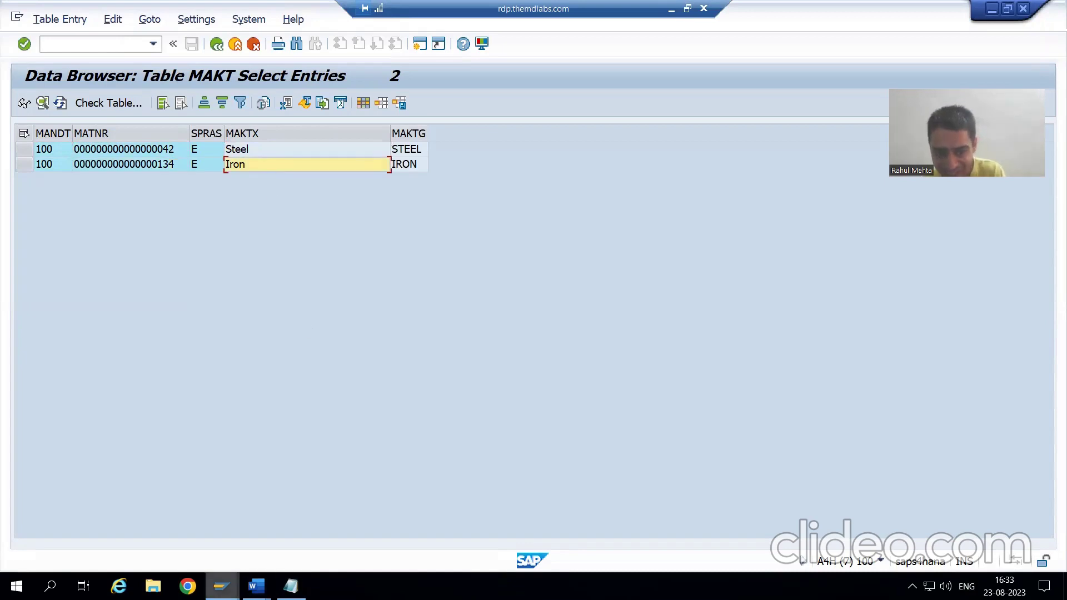
mouse_move(221, 586)
left_click(864, 552)
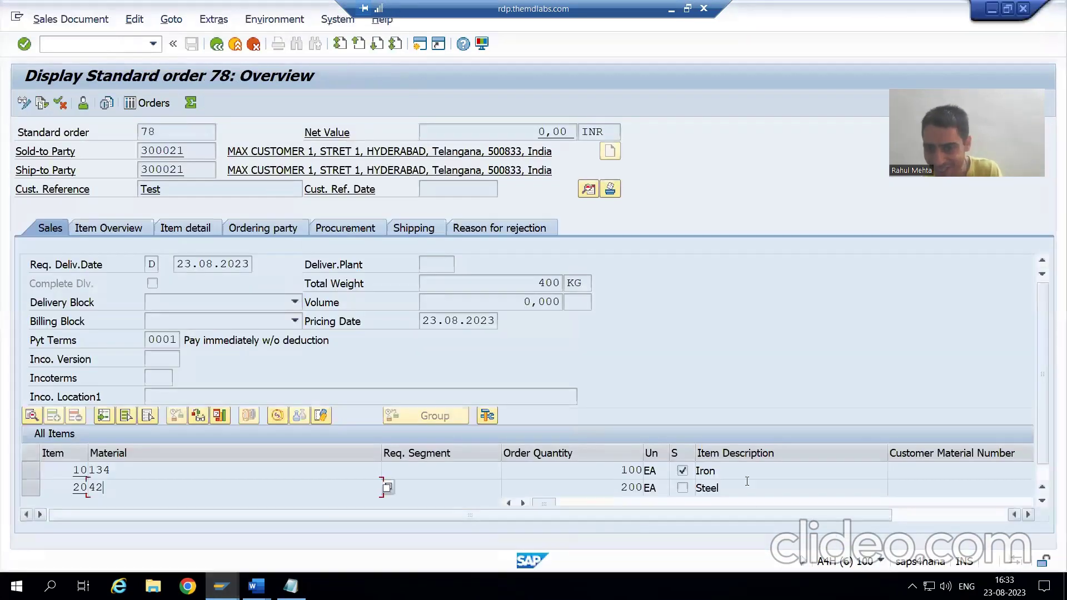
key("alt+Tab")
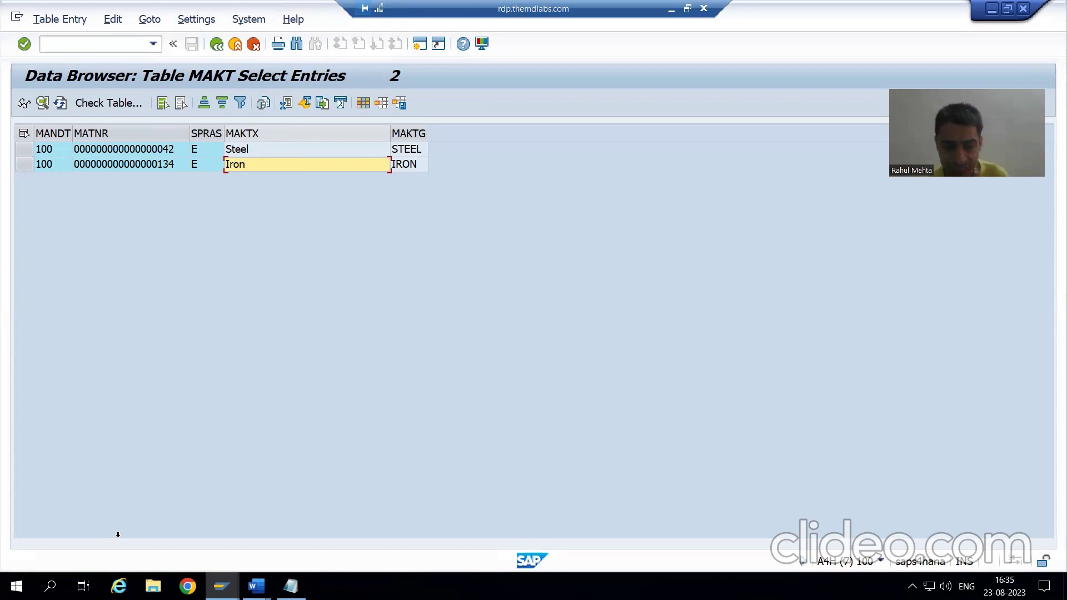
Review the selected VBAK header entries, the VBAP item entries and the MAKT description entries in turn
mouse_move(222, 586)
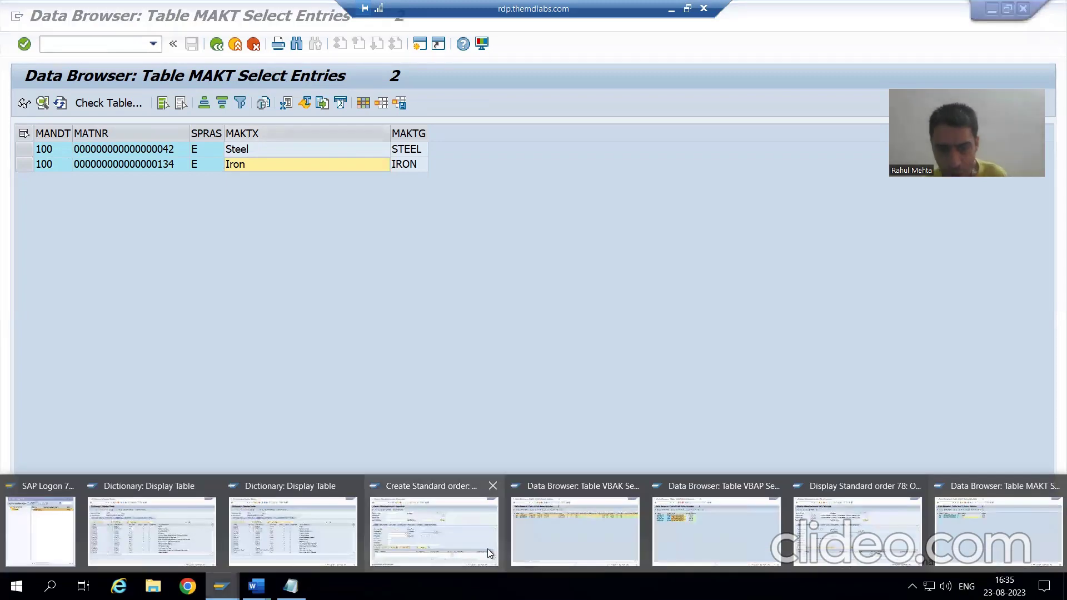
left_click(547, 534)
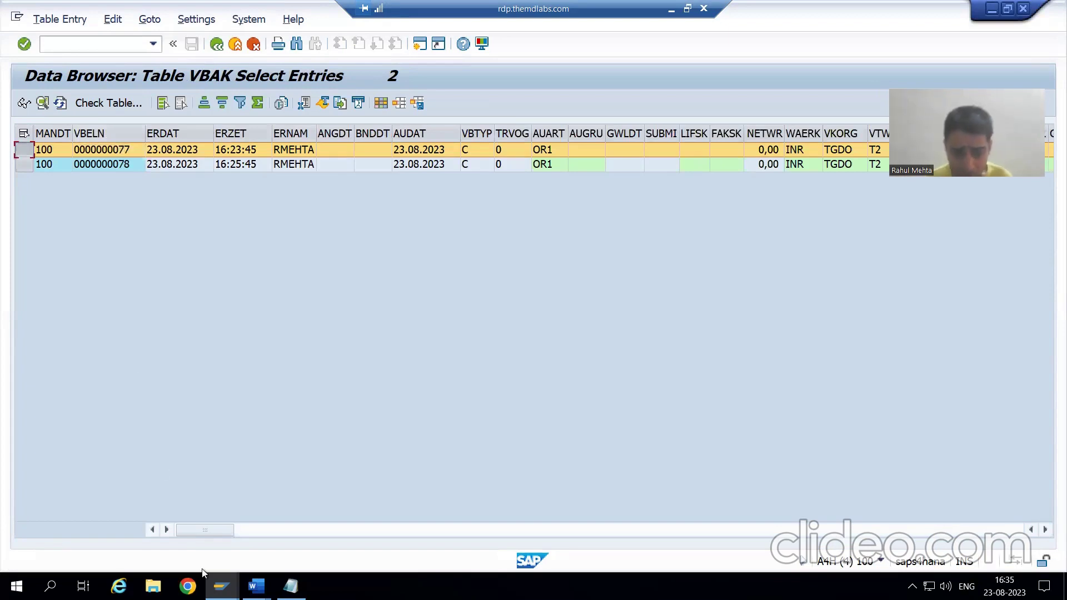
mouse_move(222, 586)
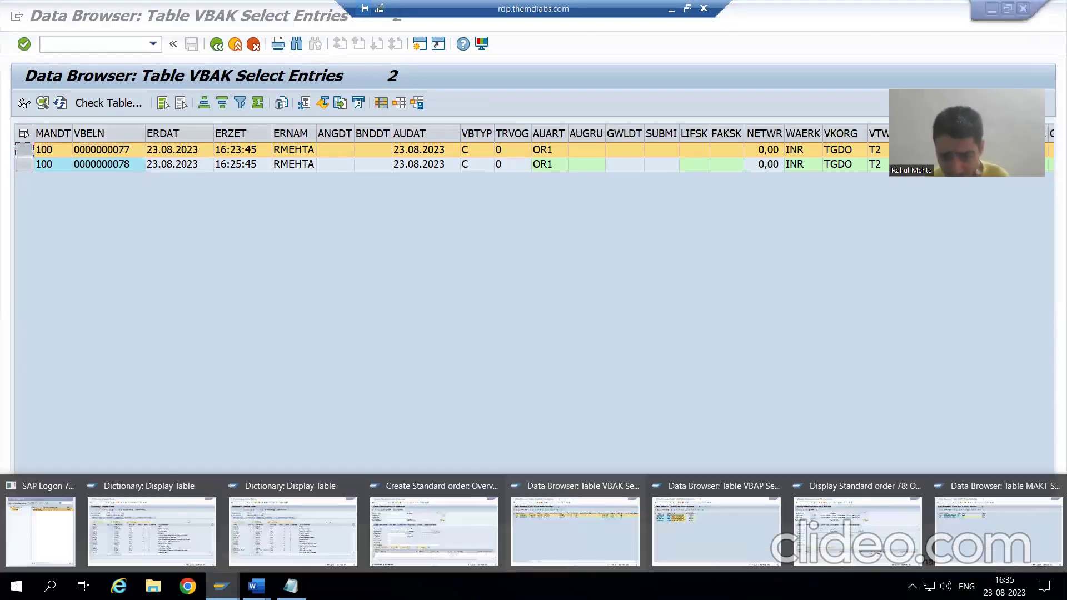
left_click(692, 538)
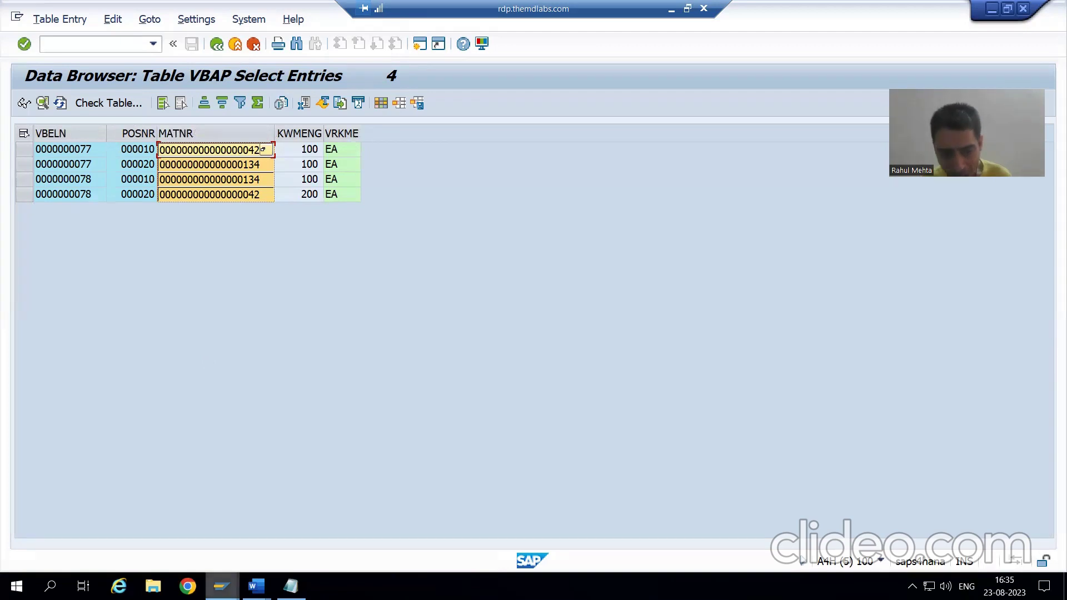
mouse_move(221, 586)
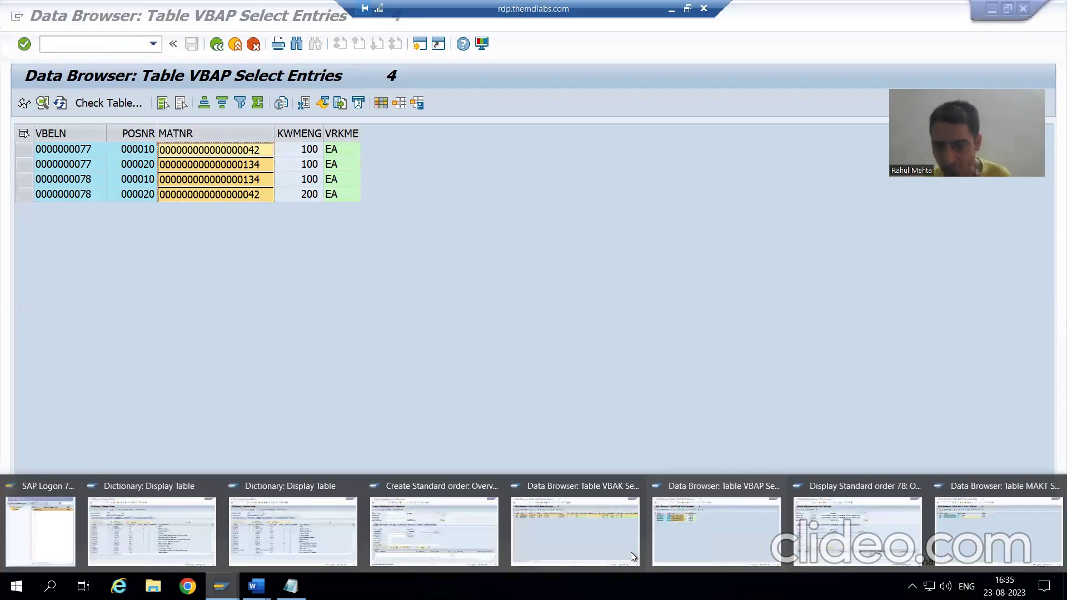
left_click(765, 534)
mouse_move(222, 586)
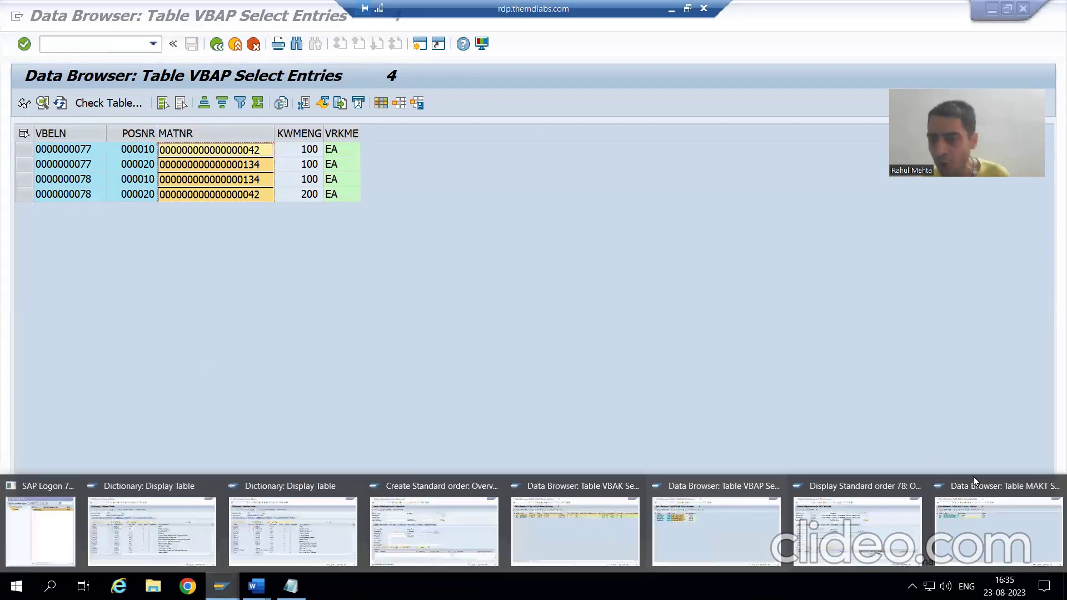
left_click(1004, 512)
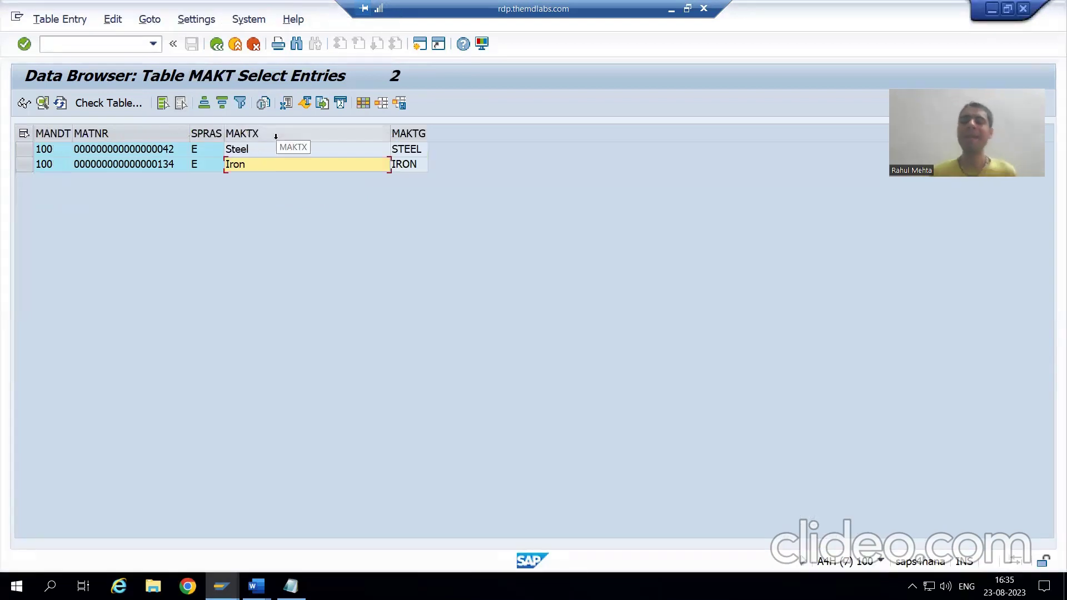